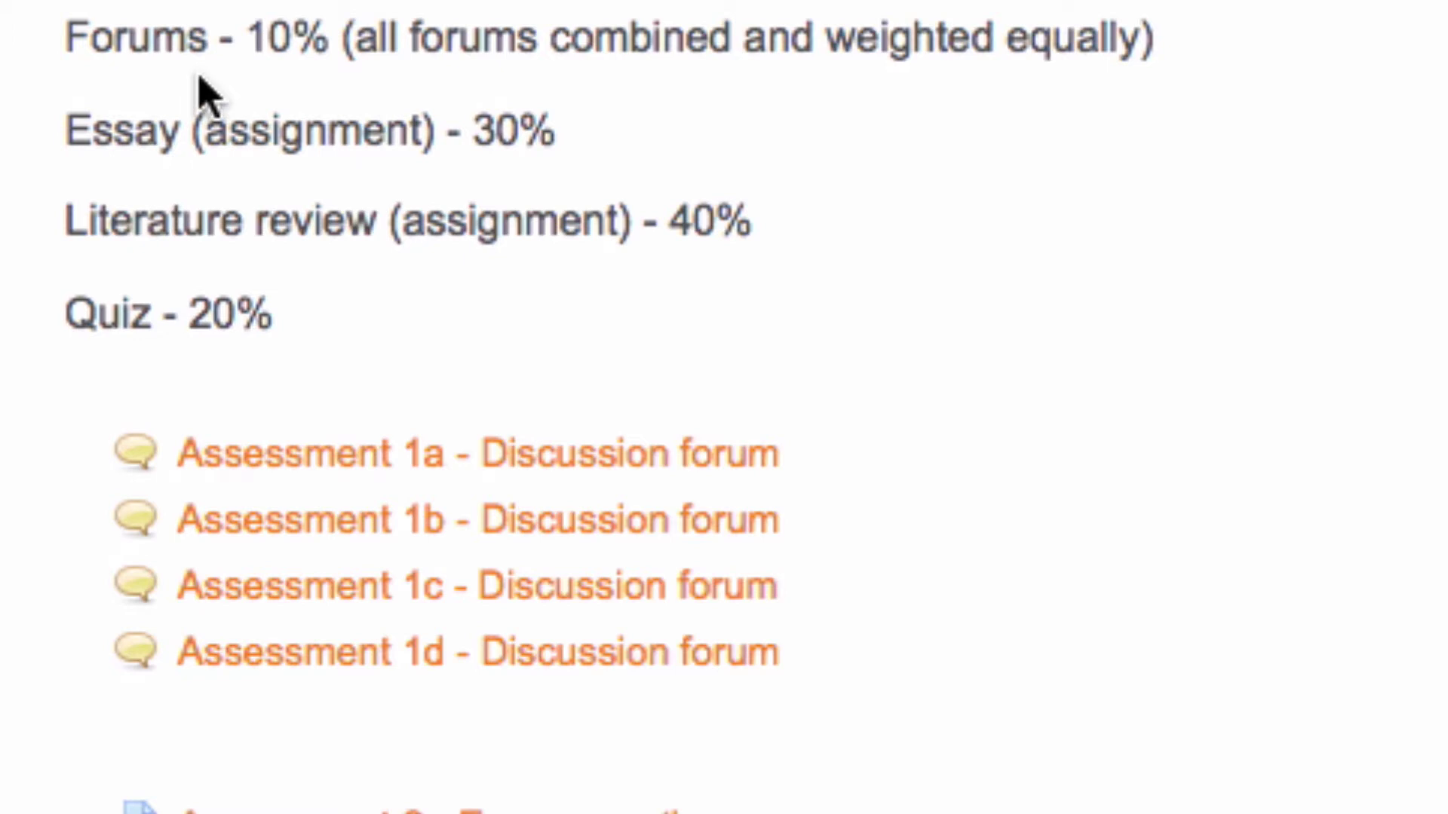
# Open the course's grades and switch to the Full view of categories and items
pyautogui.scroll(-3, 200, 83)
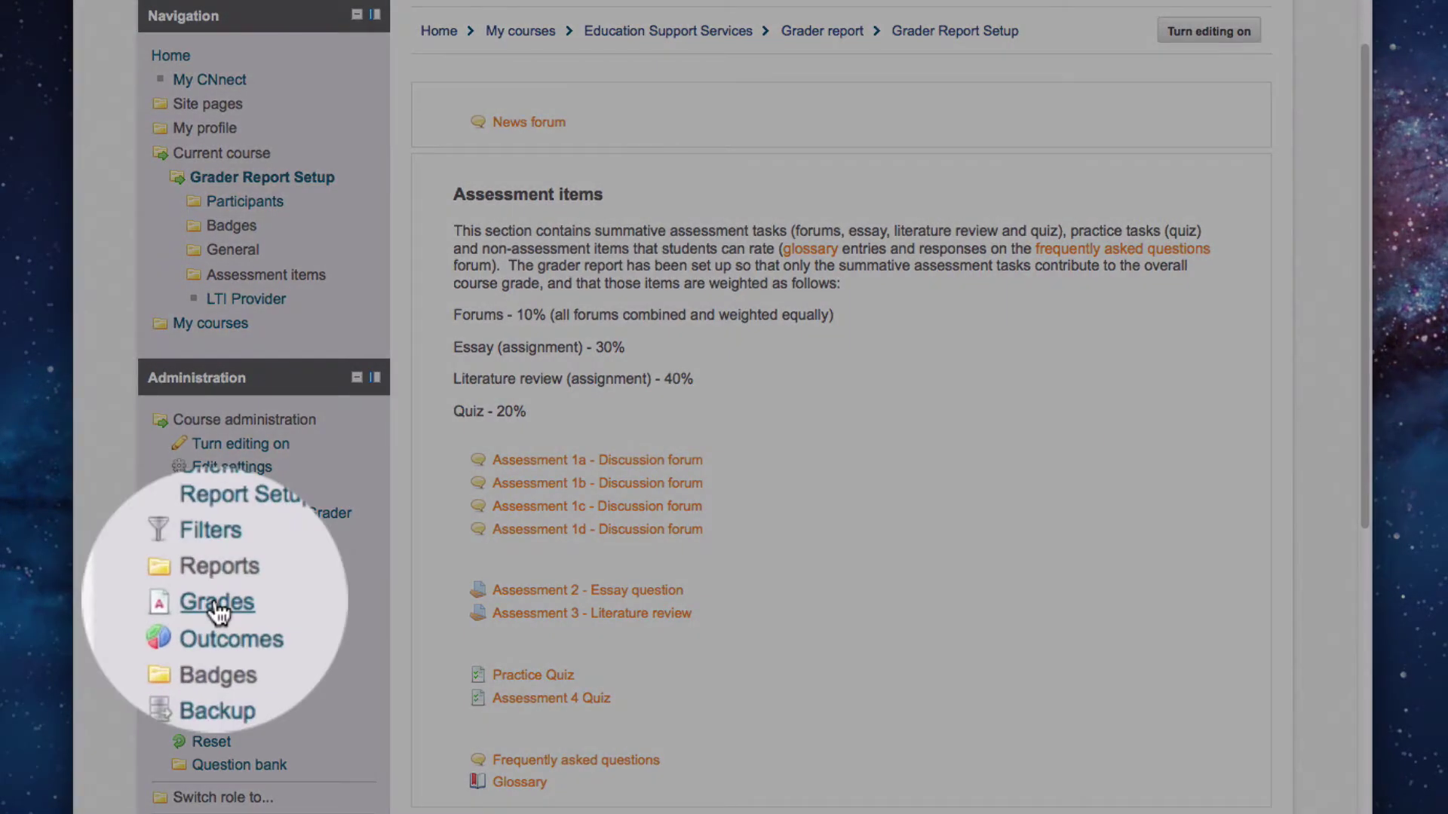
pyautogui.click(216, 603)
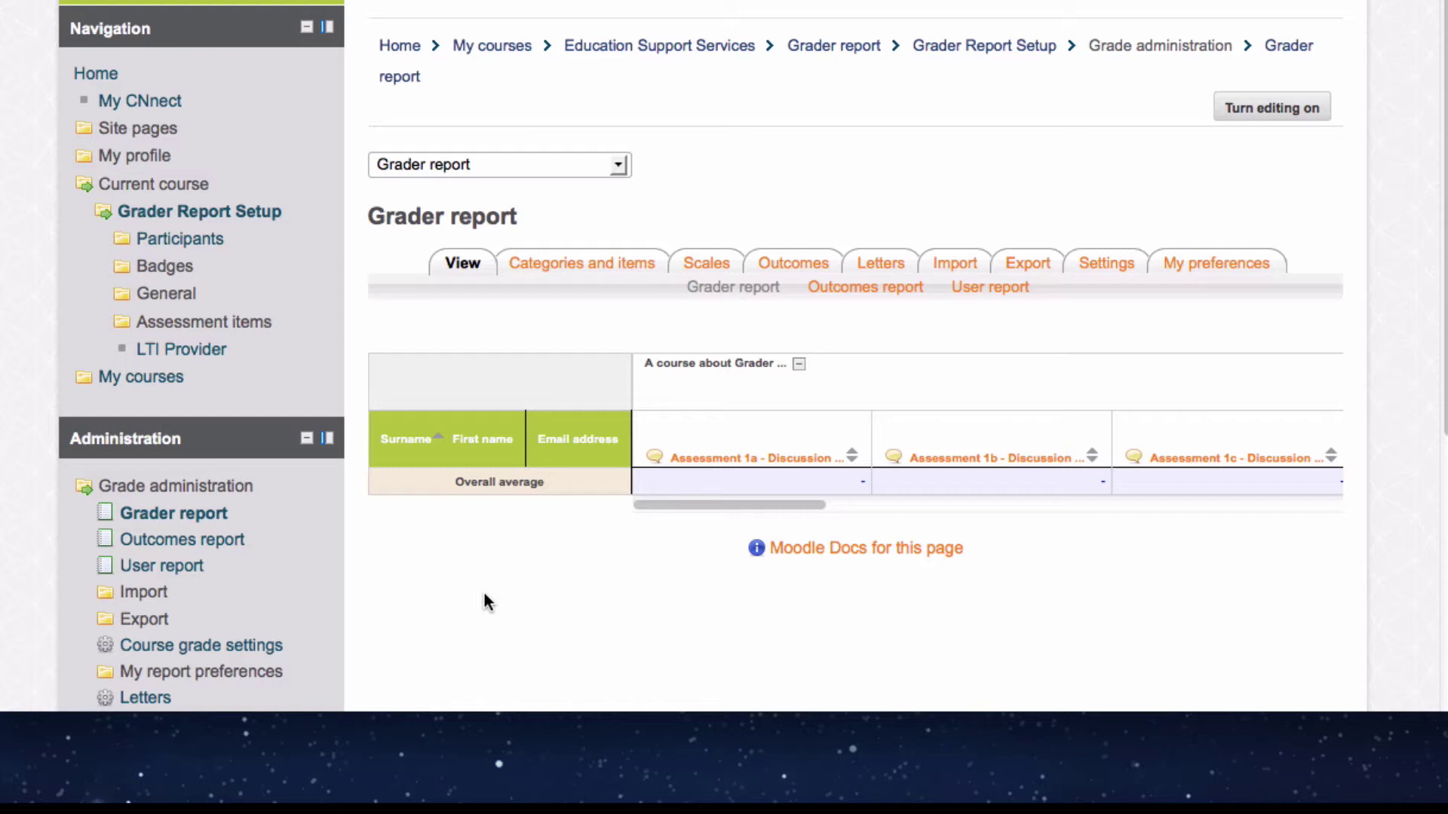
pyautogui.click(618, 166)
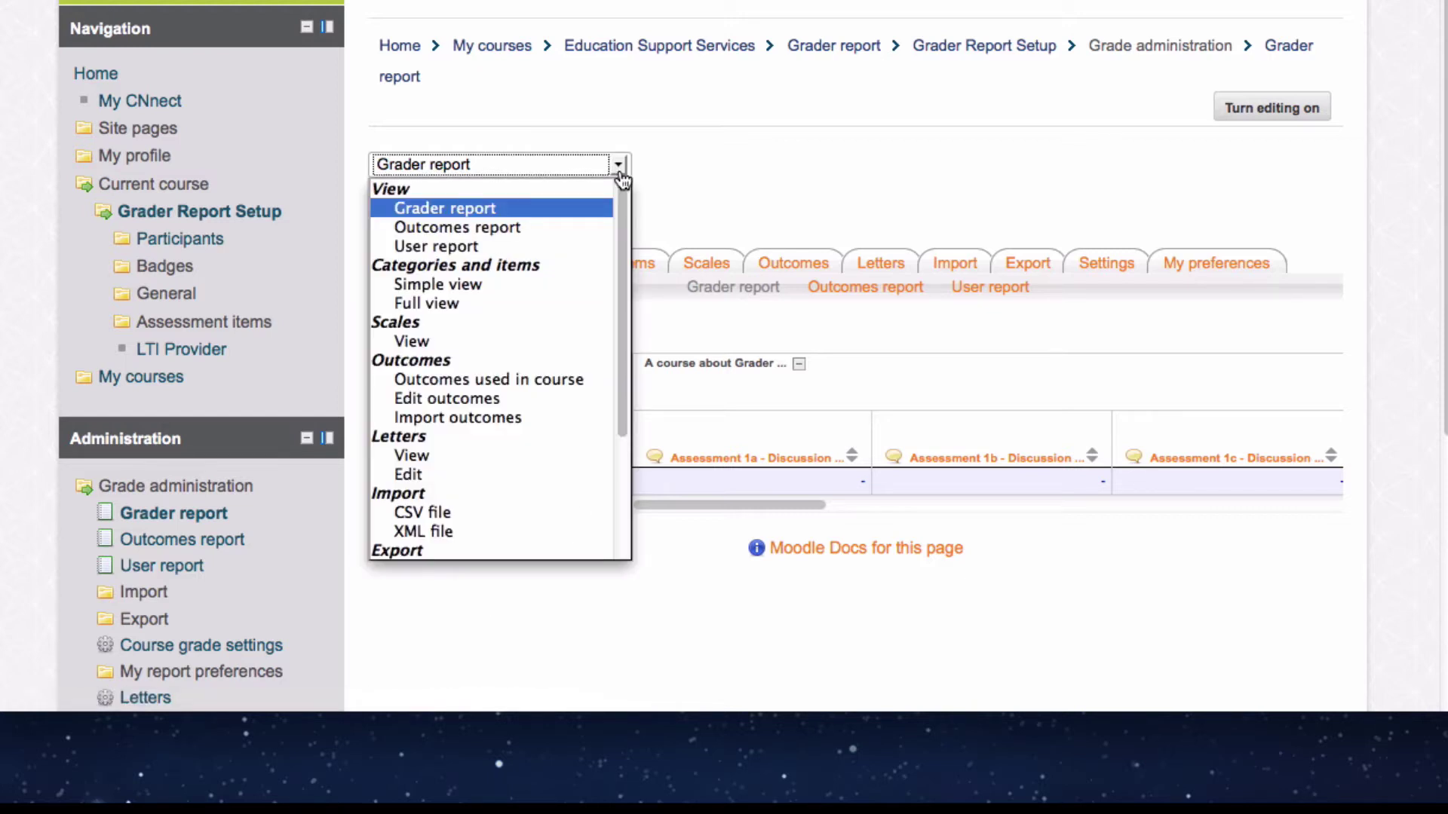
pyautogui.click(671, 174)
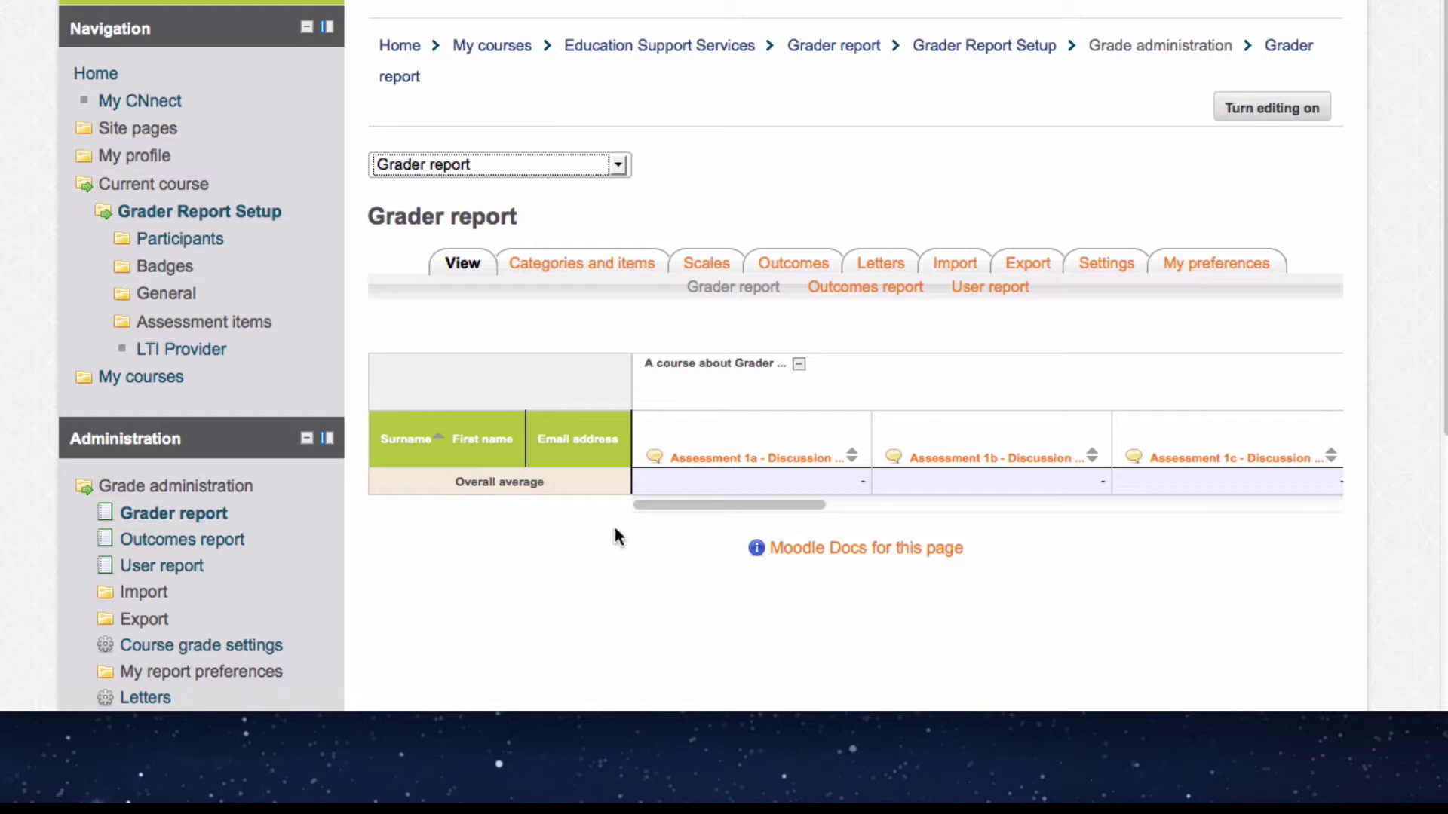
pyautogui.moveTo(656, 505); pyautogui.dragTo(612, 537)
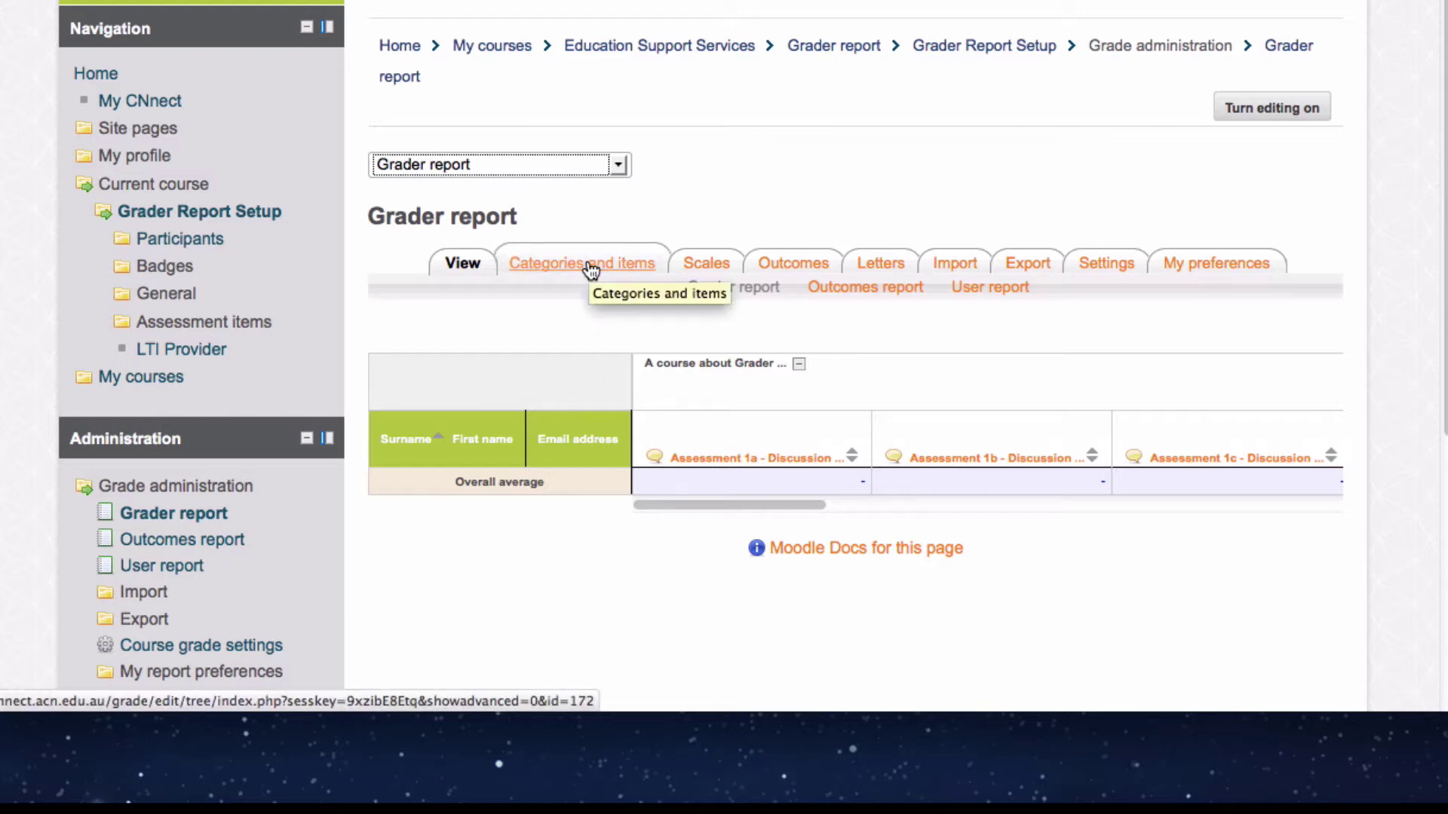
pyautogui.click(618, 165)
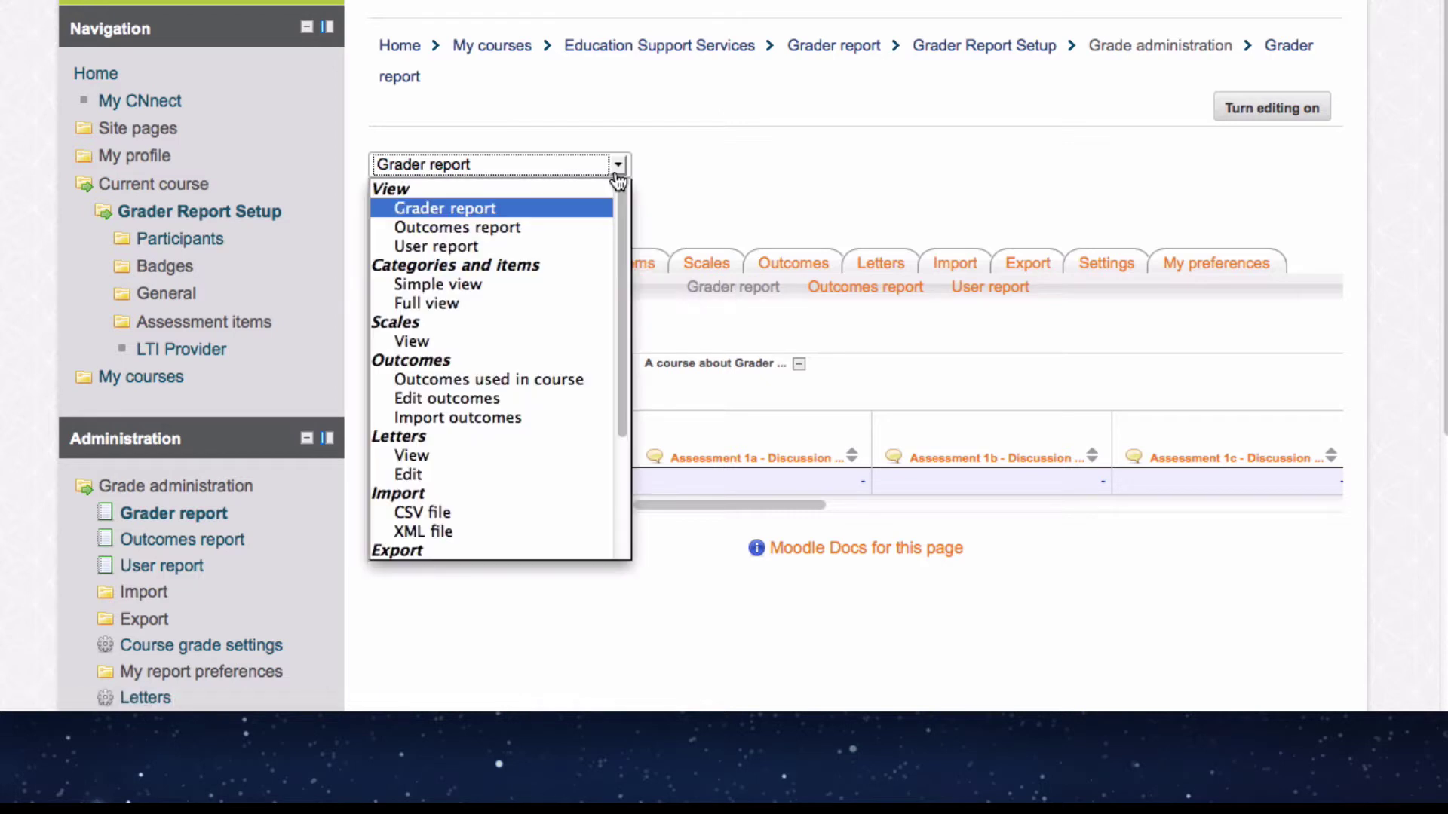
pyautogui.click(462, 305)
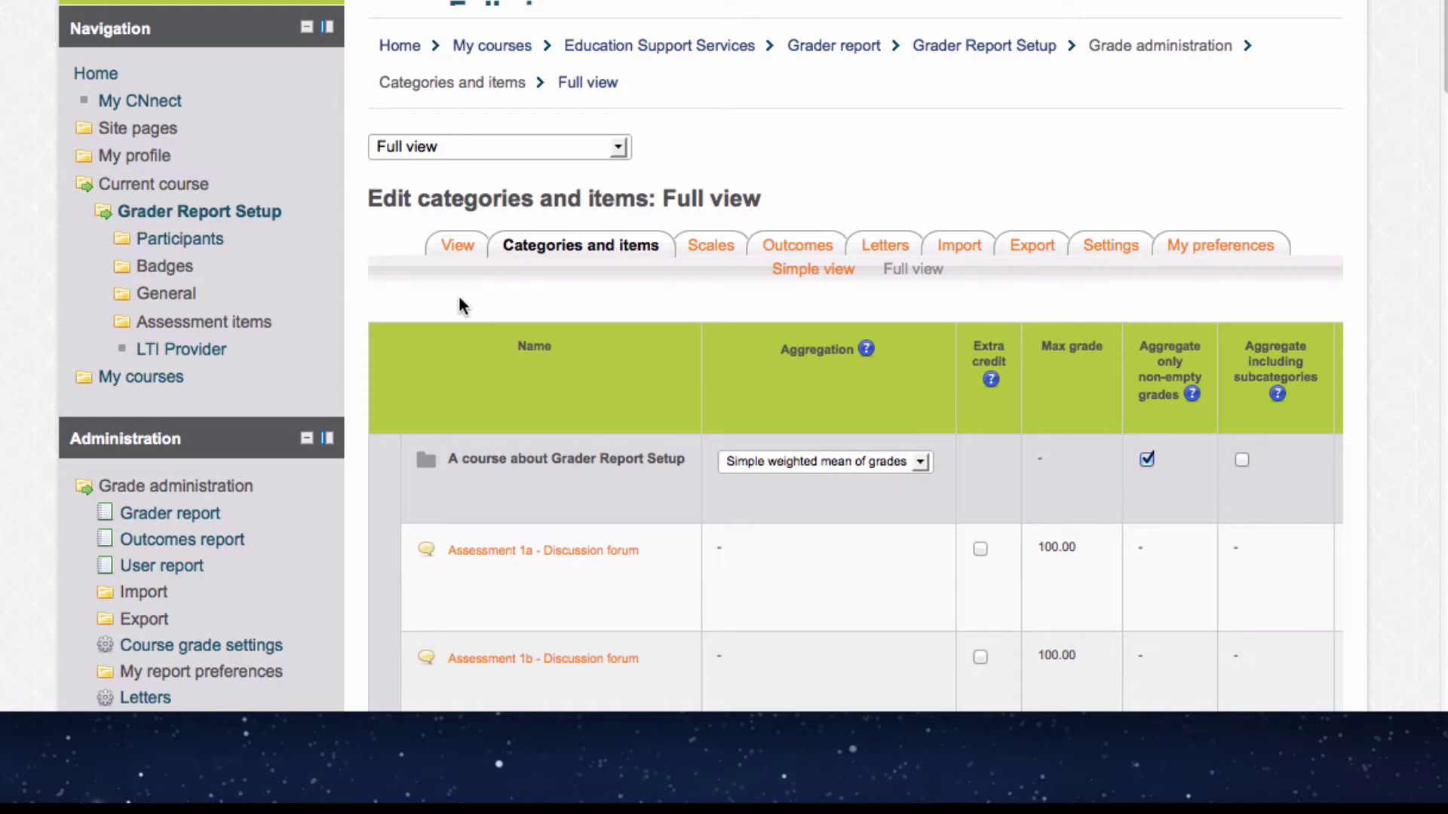
# Start a new grade category and name it "Forum activities"
pyautogui.scroll(-5, 459, 299)
pyautogui.scroll(-13, 460, 300)
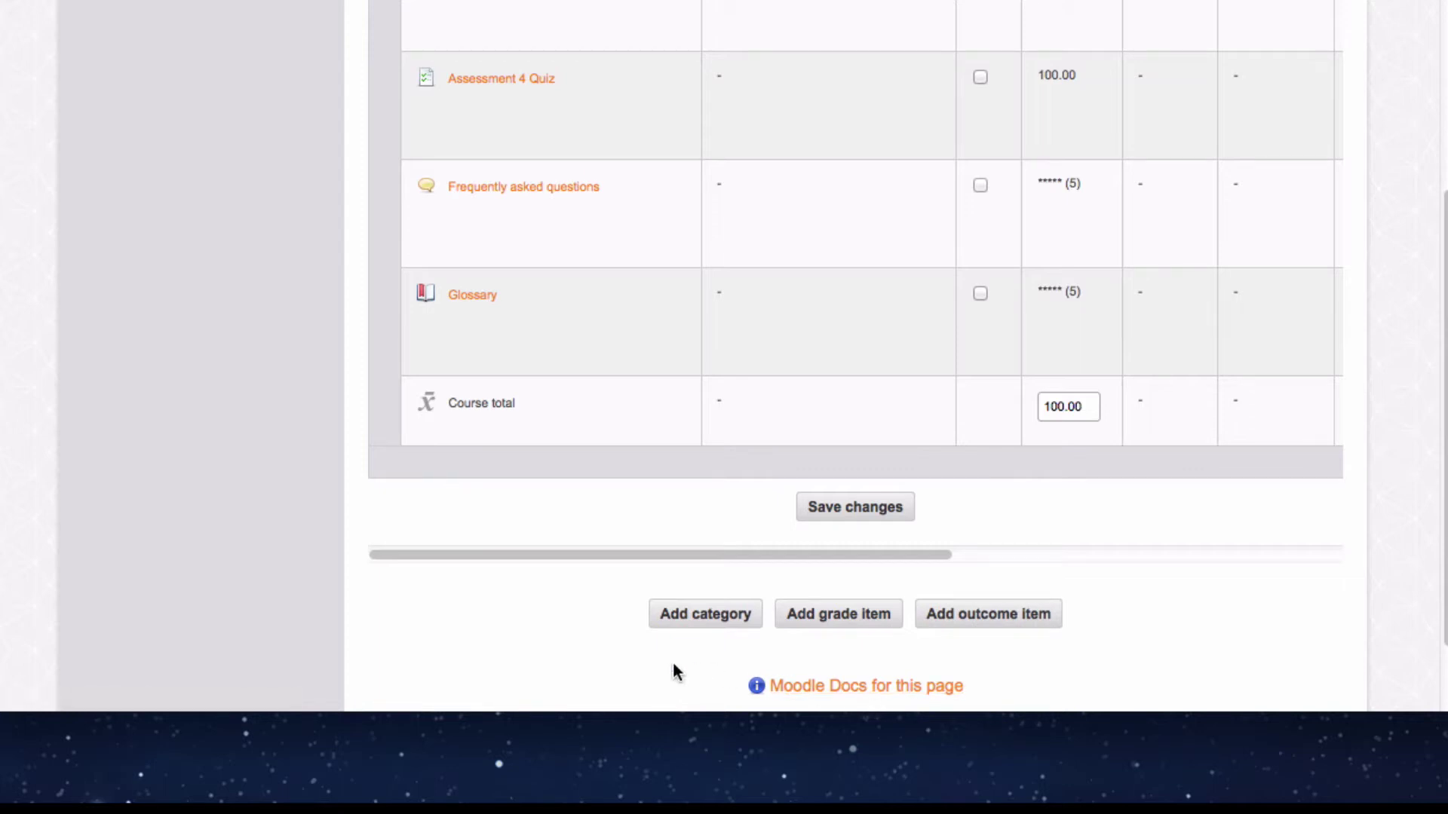
pyautogui.click(700, 621)
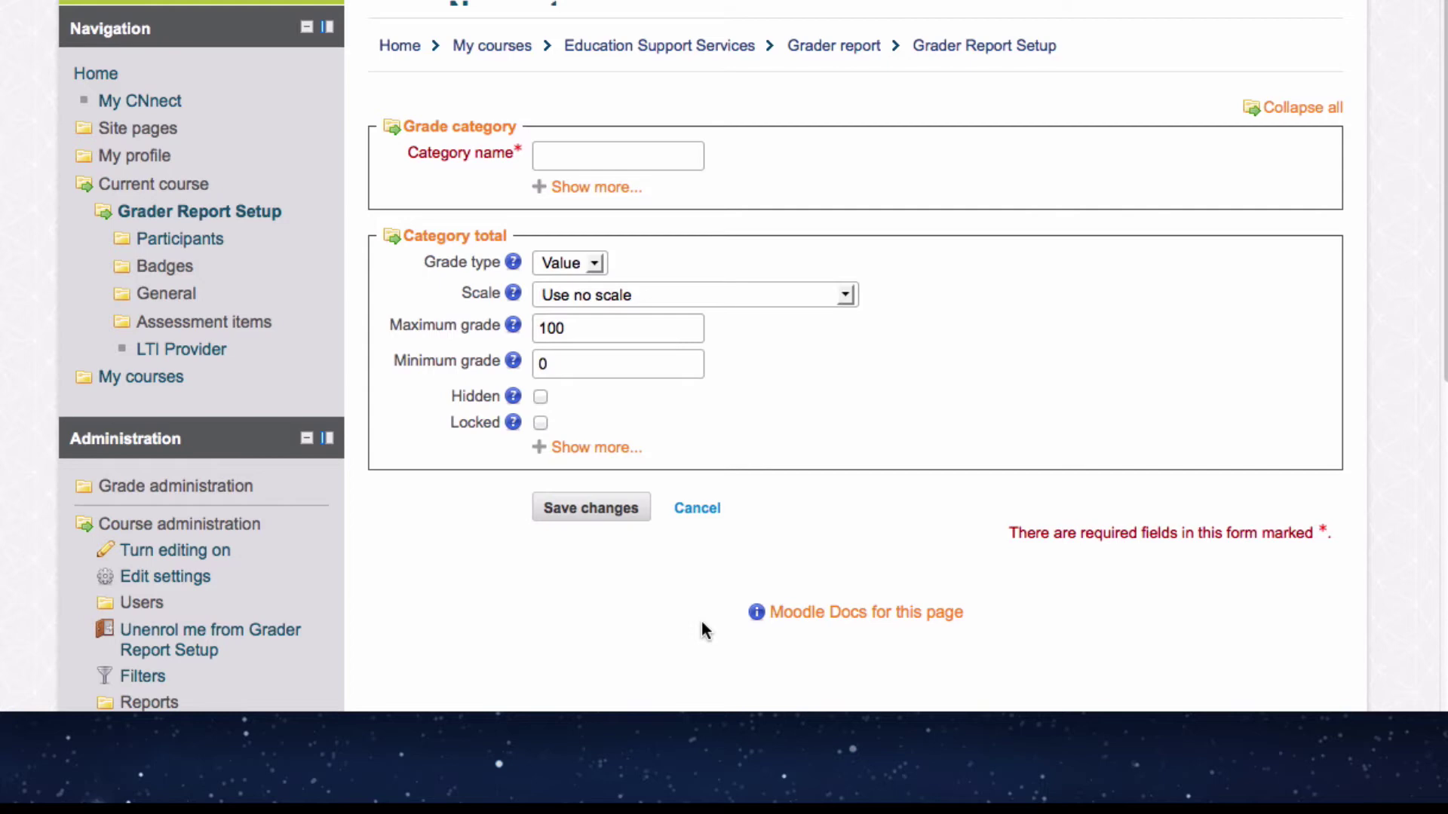
pyautogui.click(594, 162)
pyautogui.write('Forum ac')
pyautogui.write('tivities')
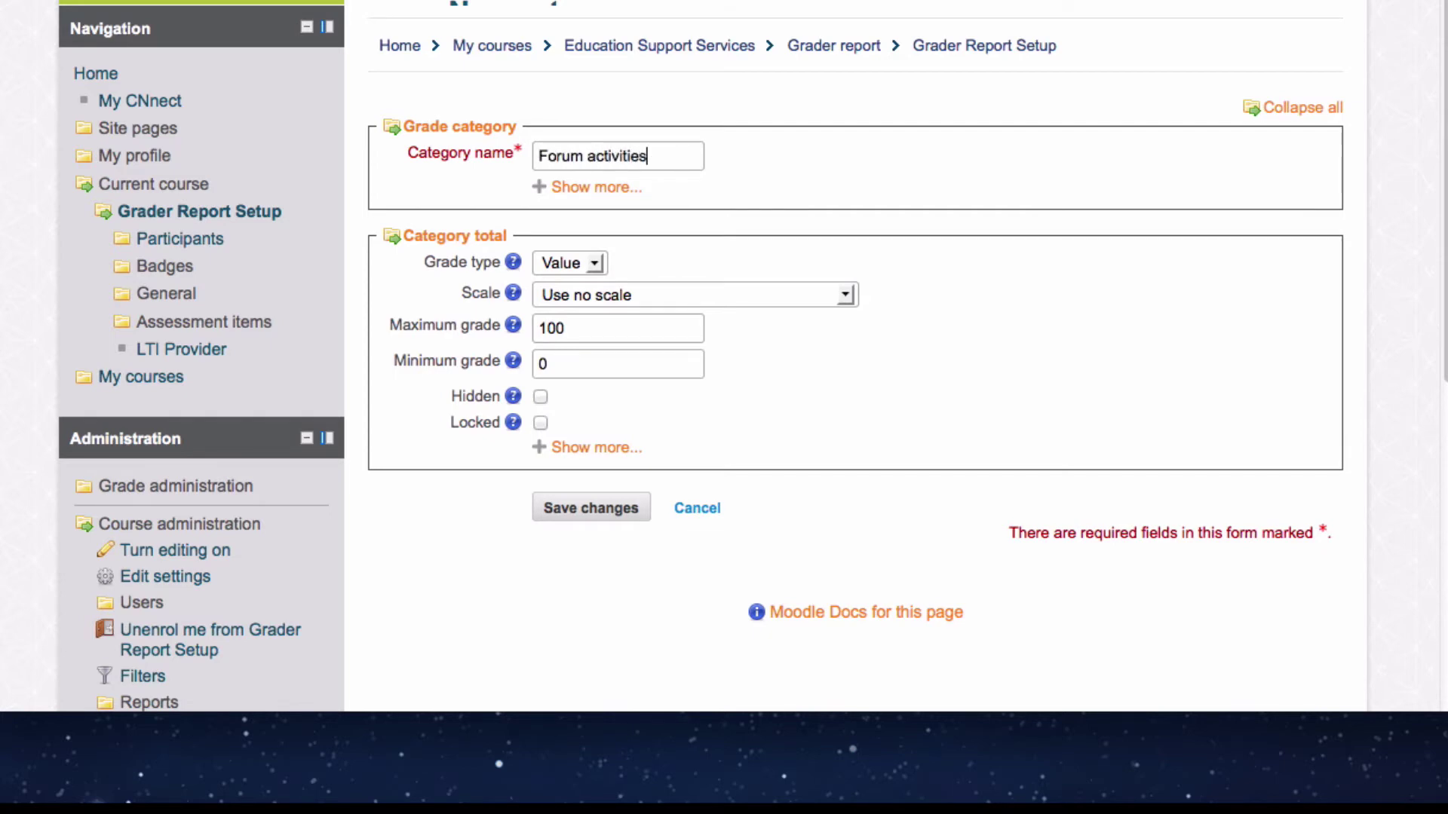
# Expand the additional grade category settings for Forum activities, review the category total options and save the category
pyautogui.click(545, 188)
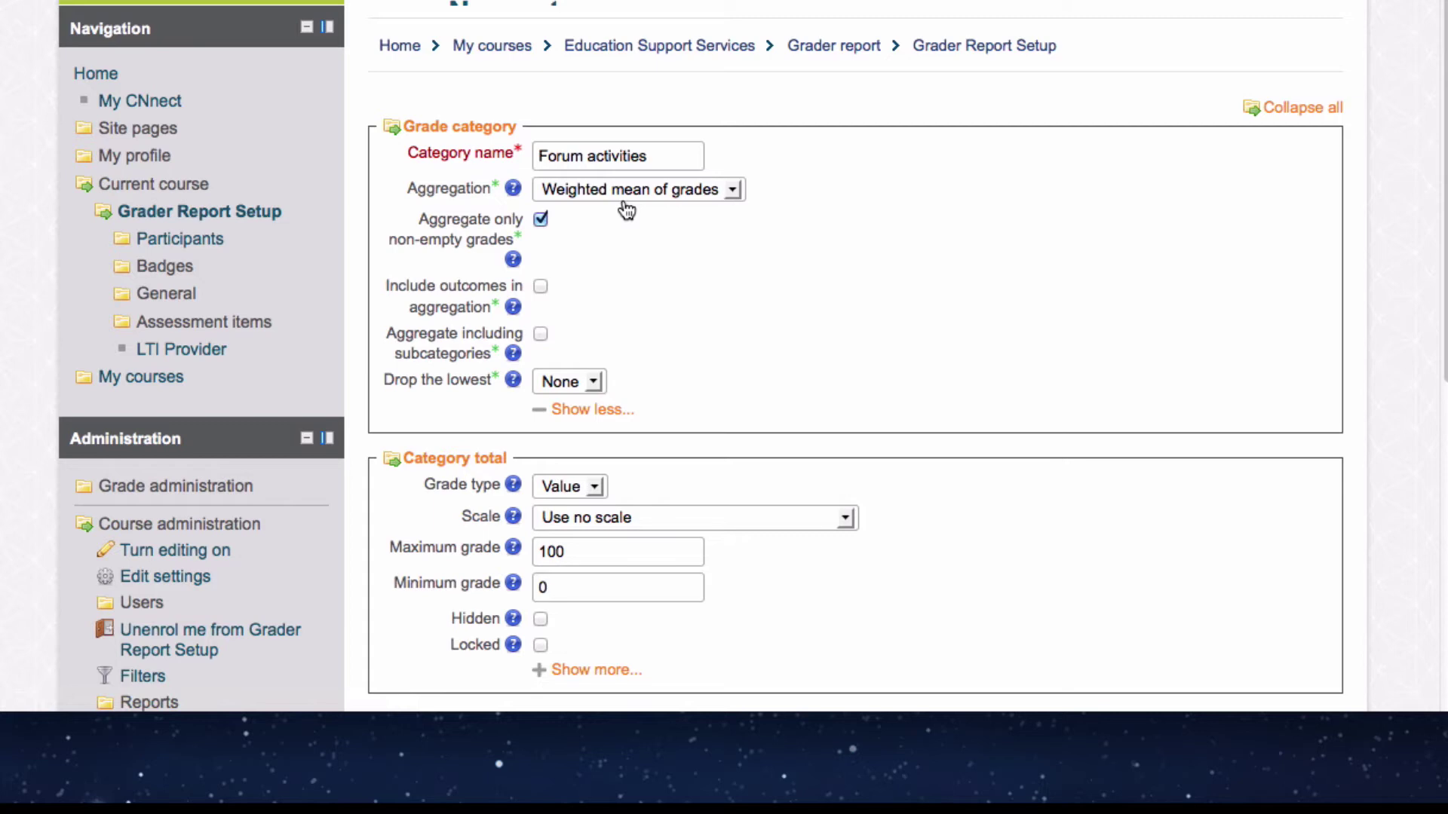
pyautogui.scroll(-3, 714, 320)
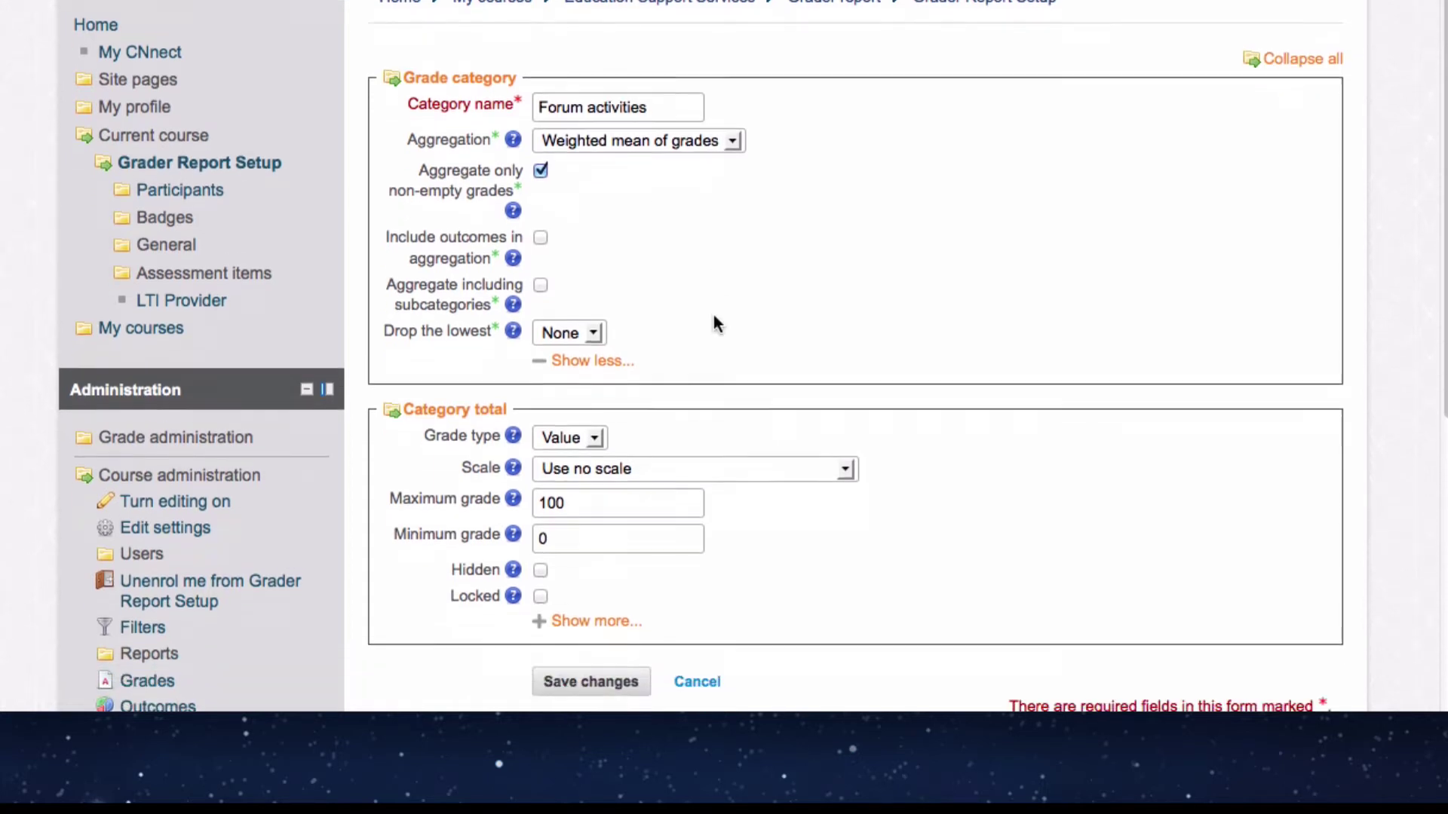
pyautogui.scroll(-2, 714, 319)
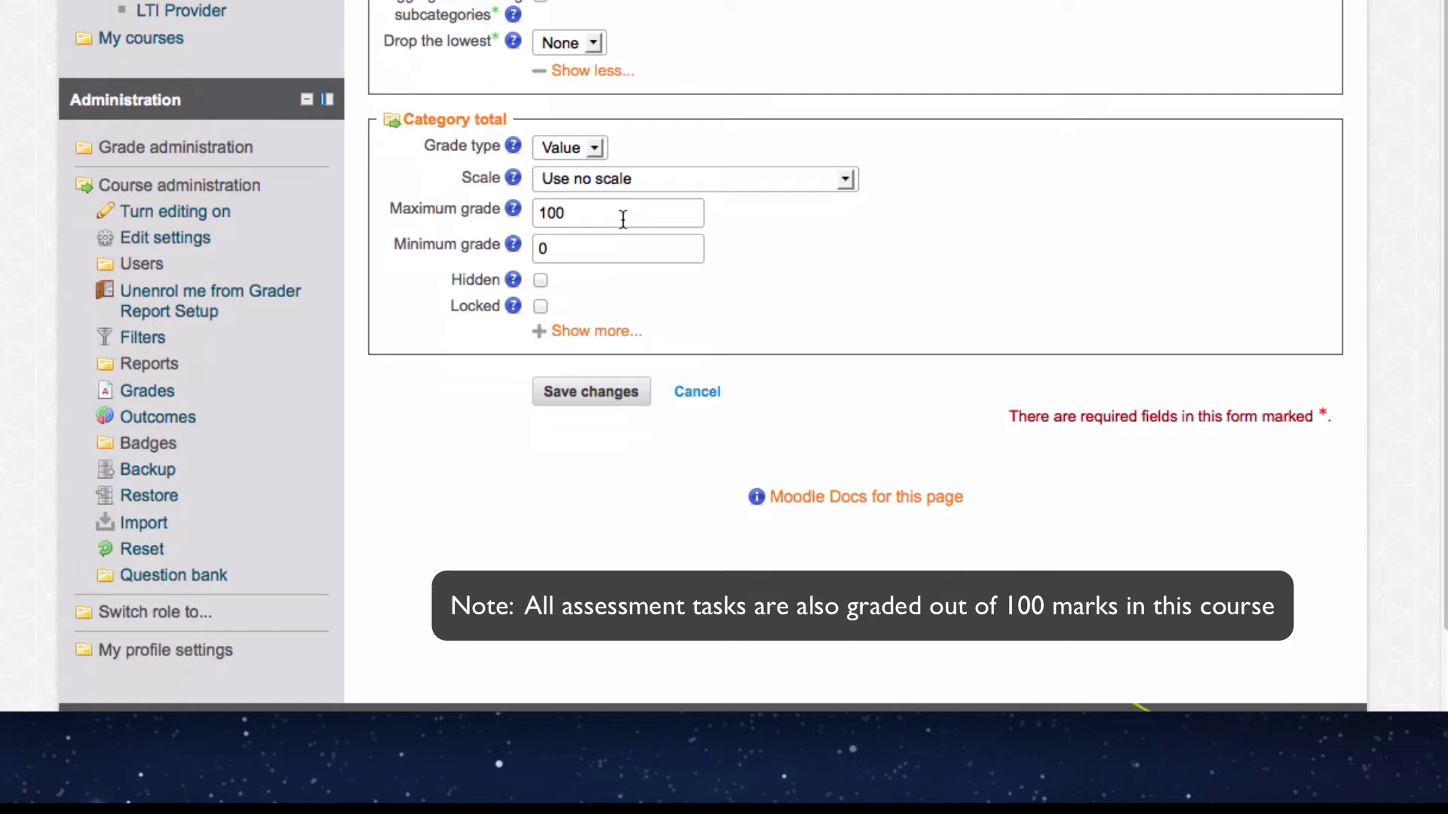
pyautogui.click(604, 400)
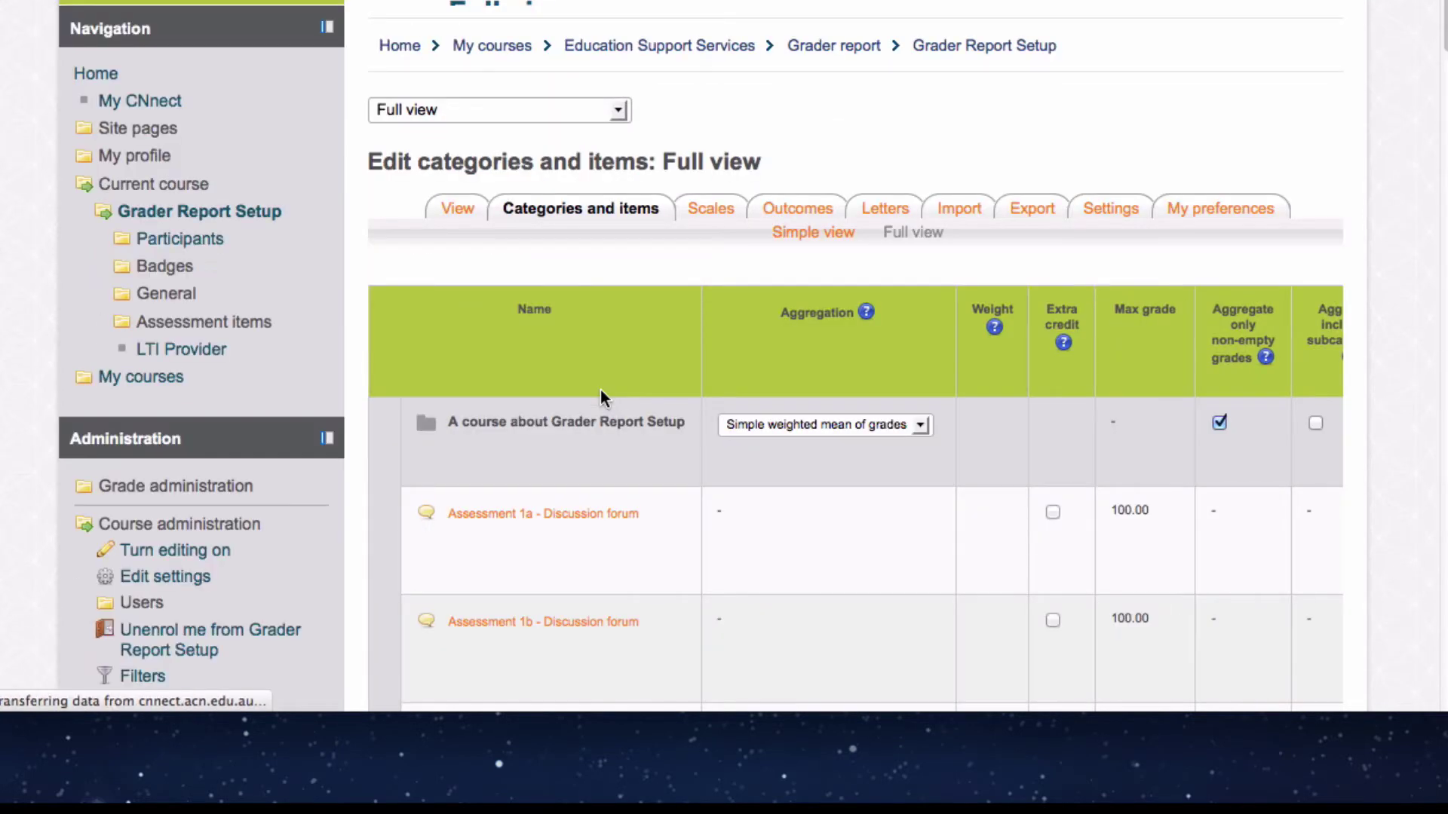
# Start another grade category and name it "Non-assessable items"
pyautogui.scroll(-10, 695, 427)
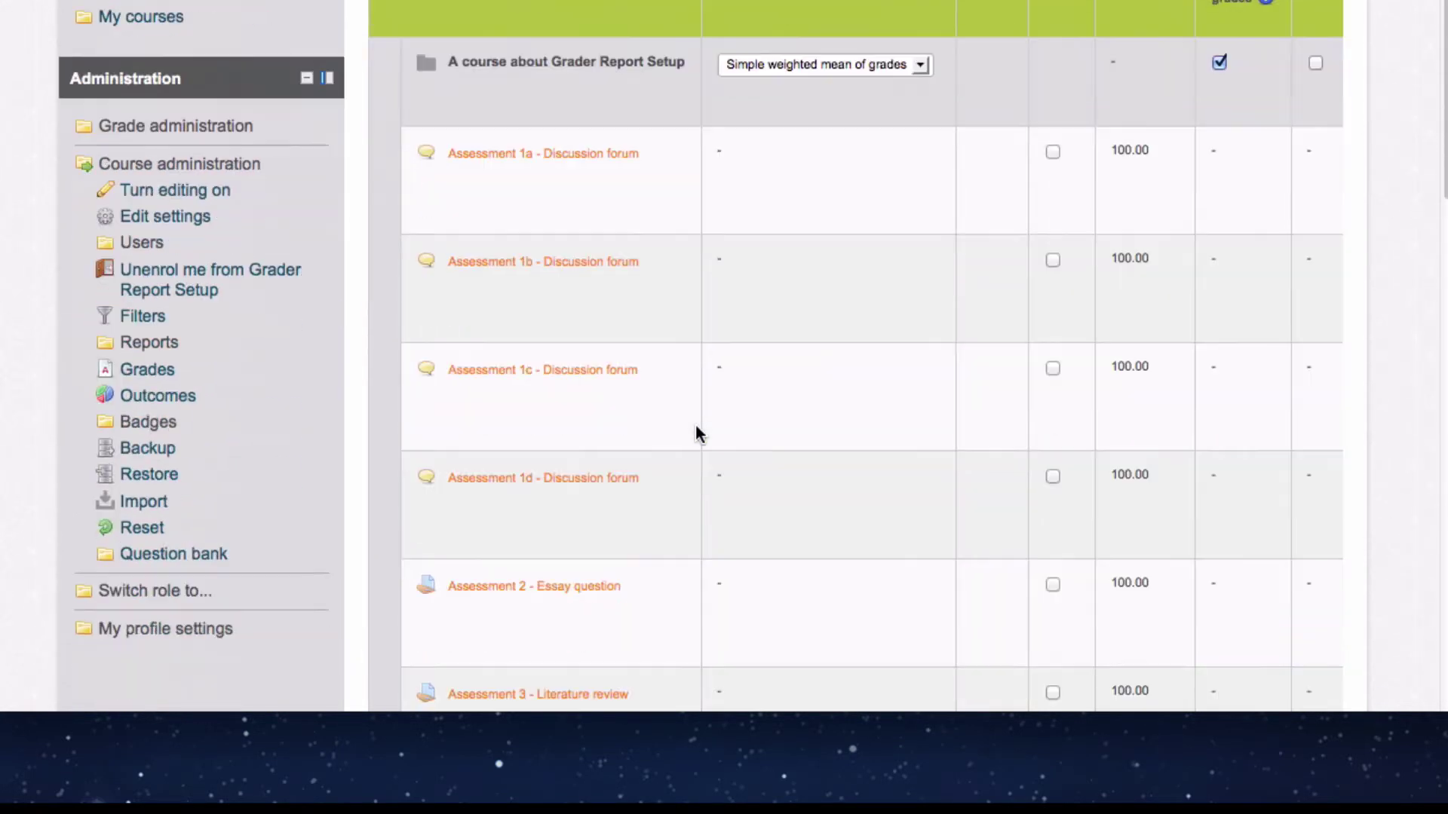
pyautogui.scroll(-4, 696, 429)
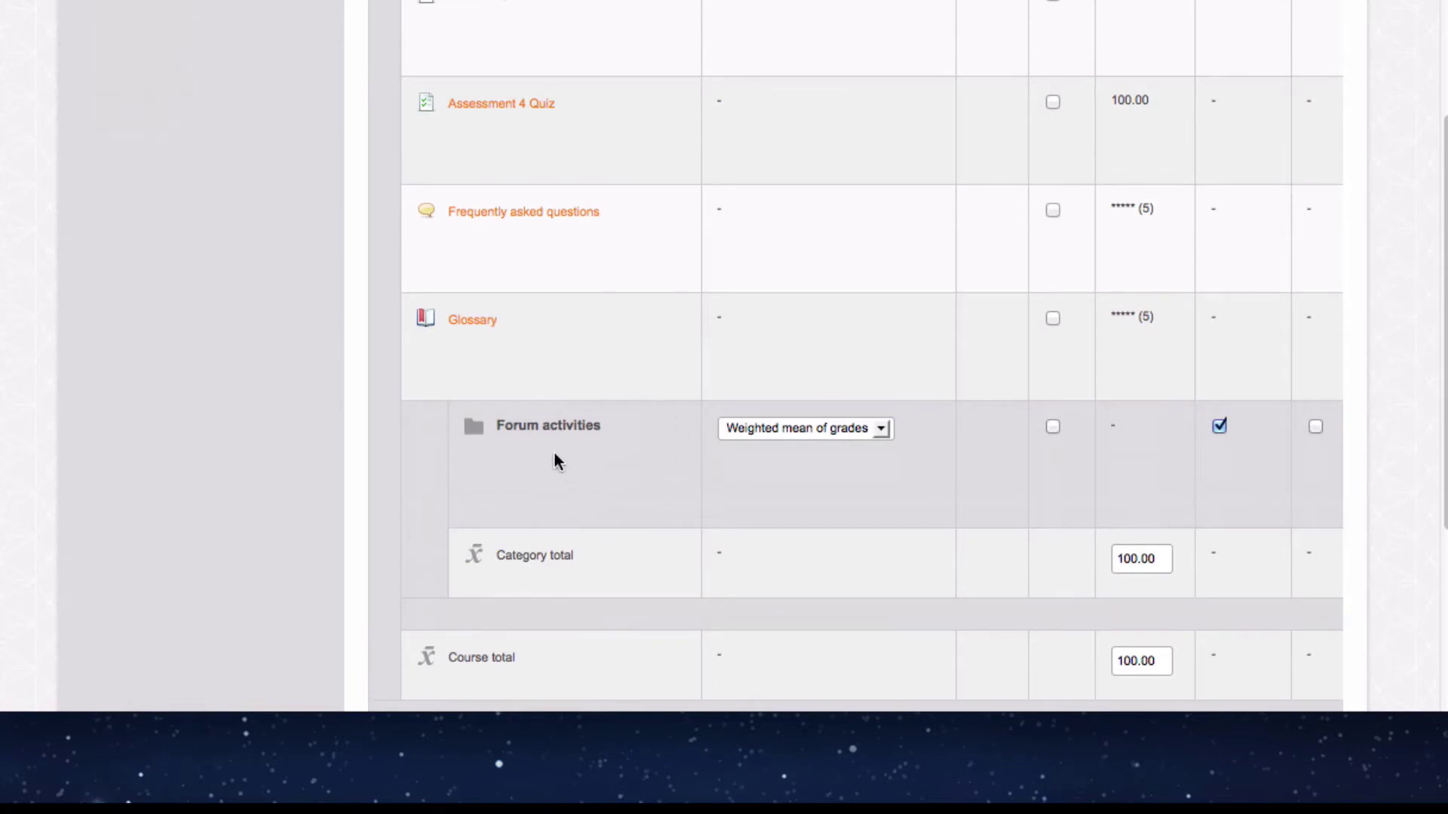
pyautogui.scroll(-2, 554, 461)
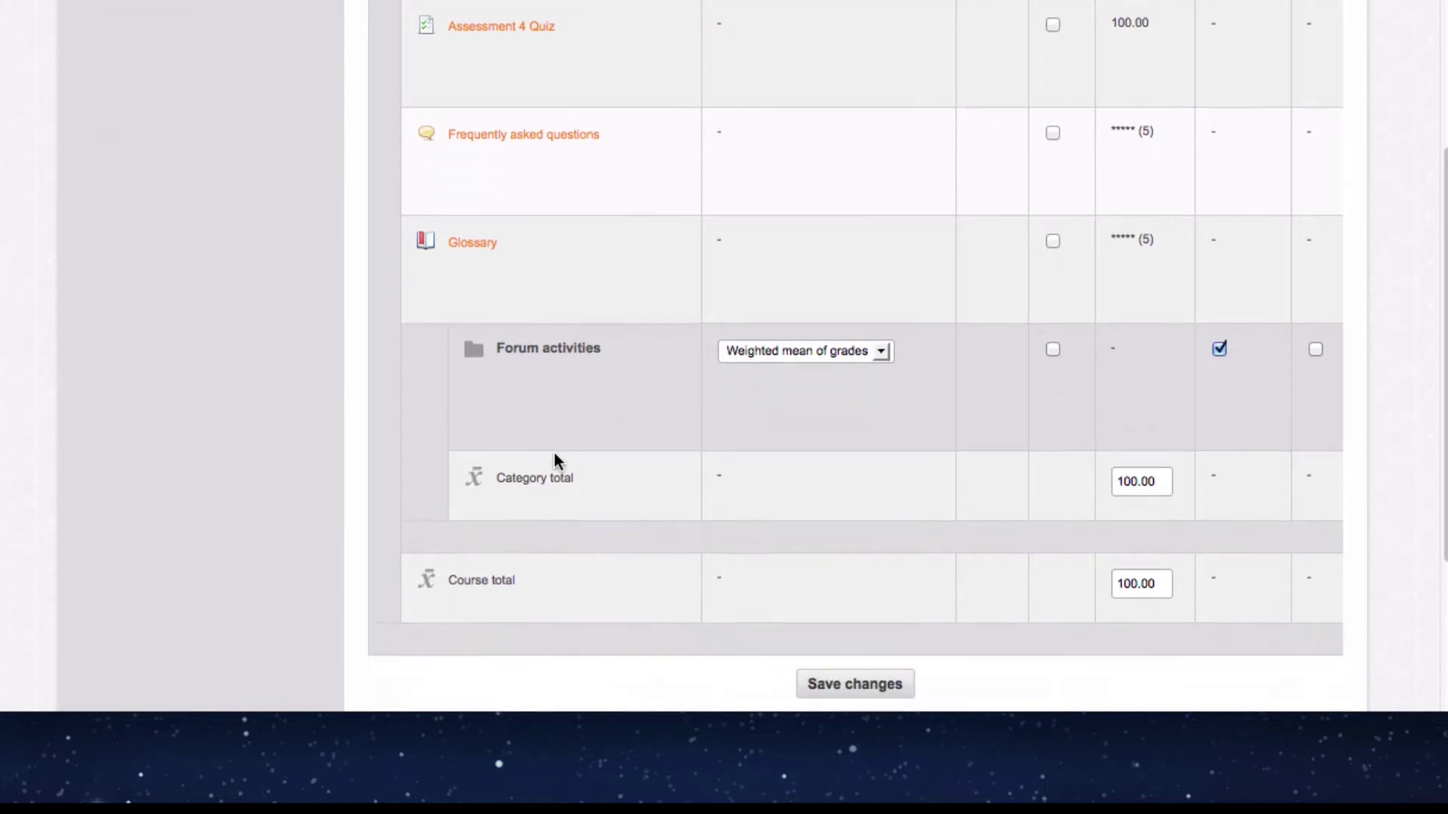
pyautogui.scroll(-3, 553, 461)
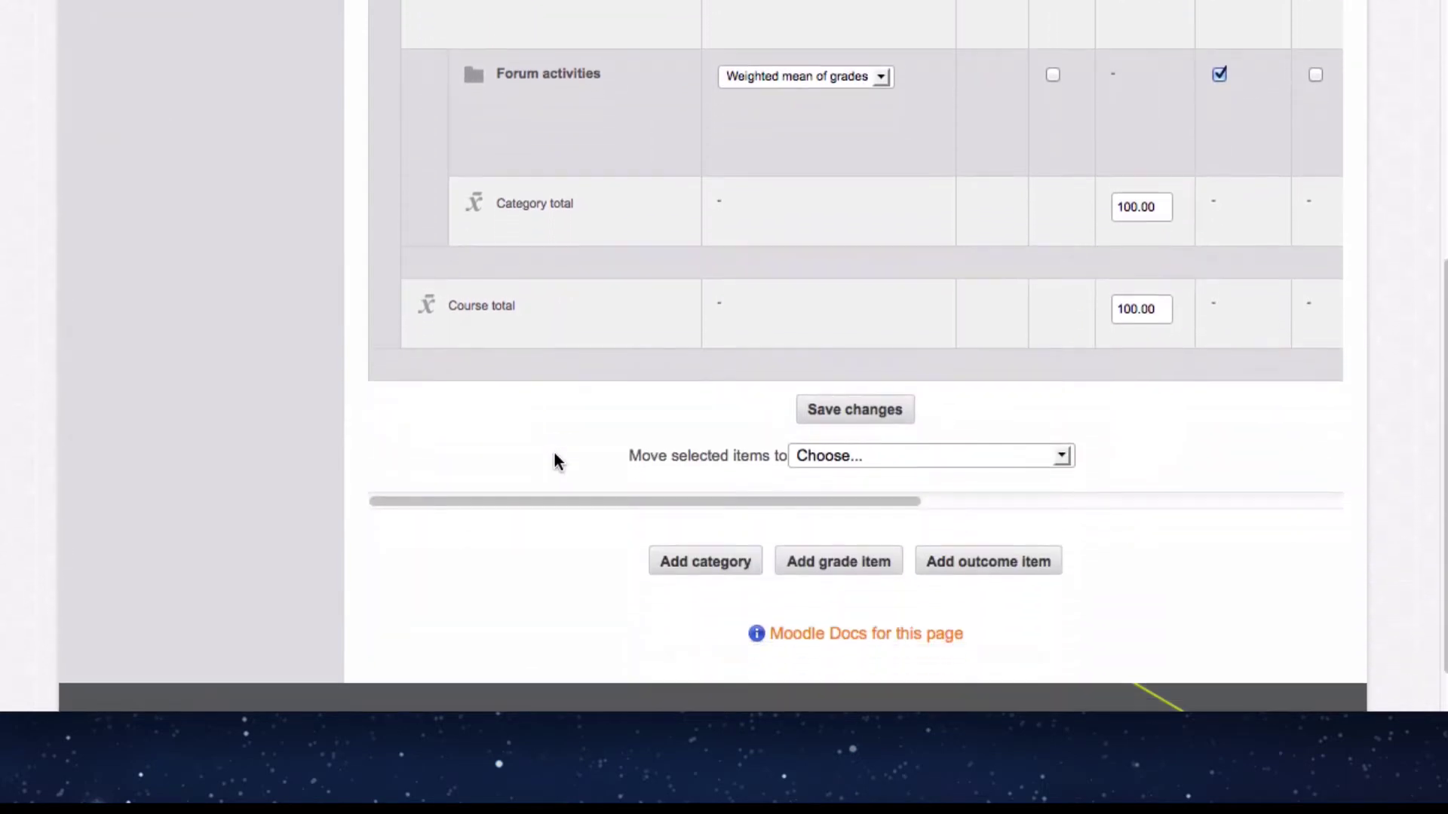
pyautogui.click(699, 574)
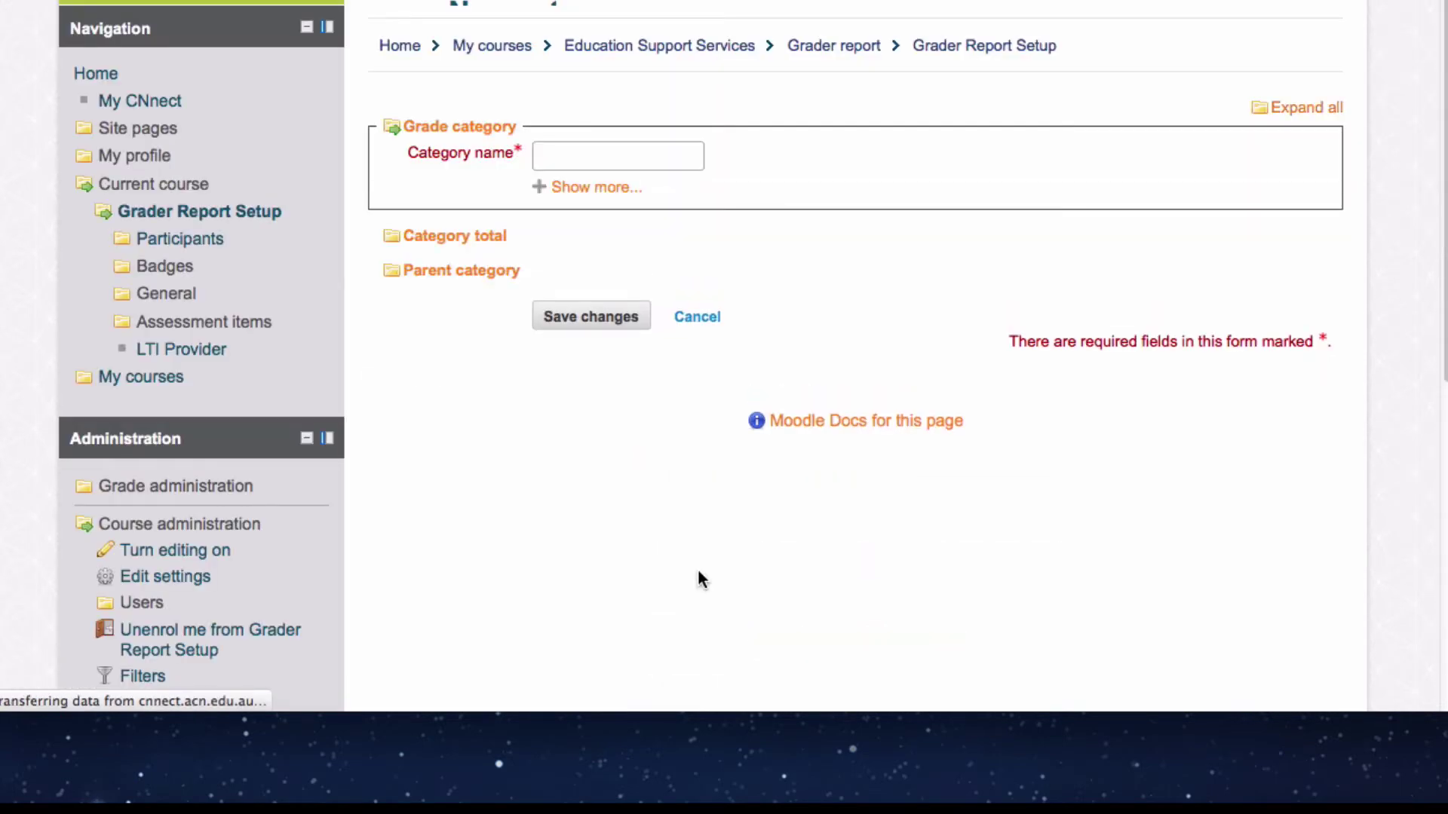
pyautogui.click(624, 154)
pyautogui.write('Non-assess')
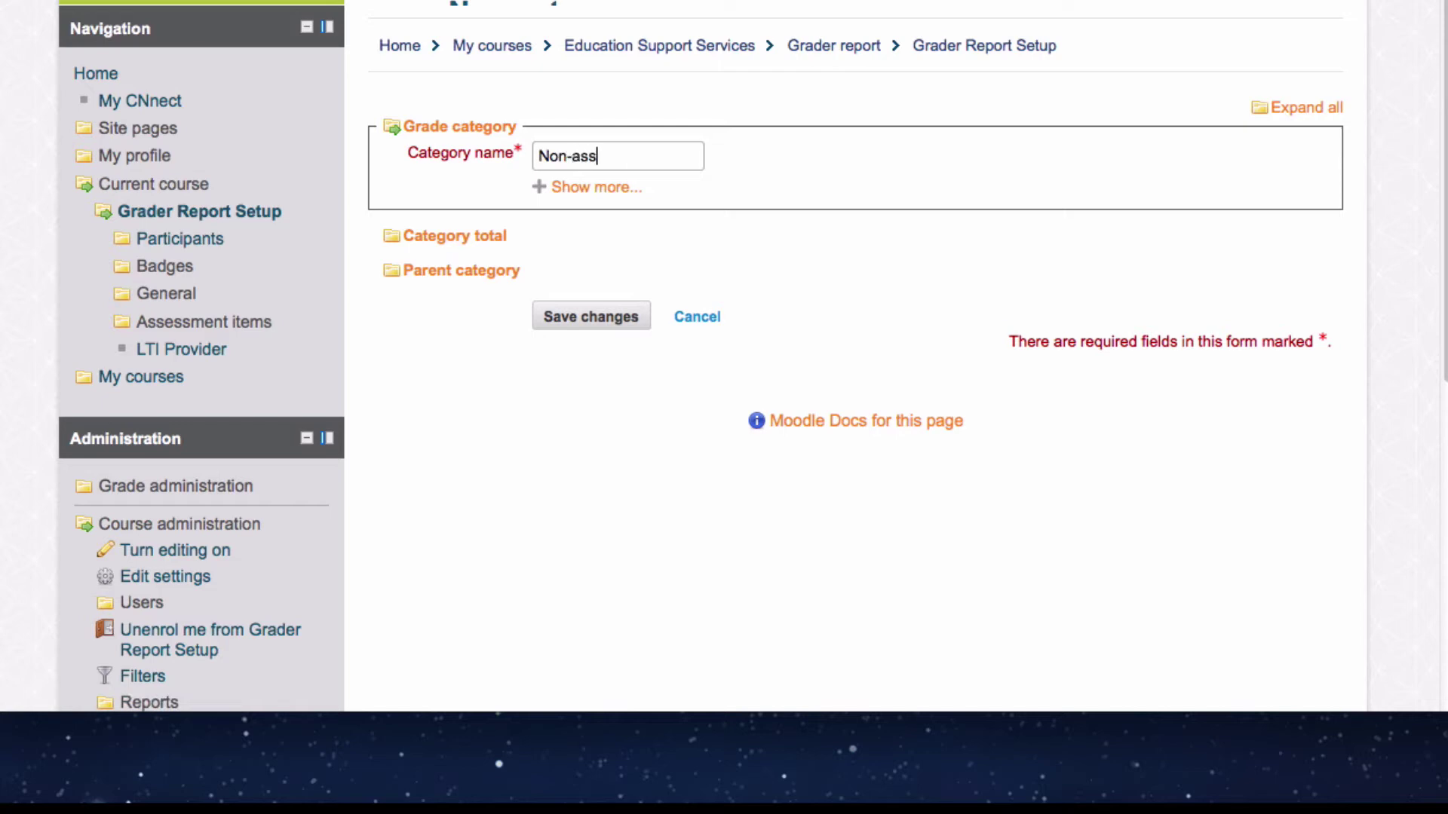
pyautogui.write('able items')
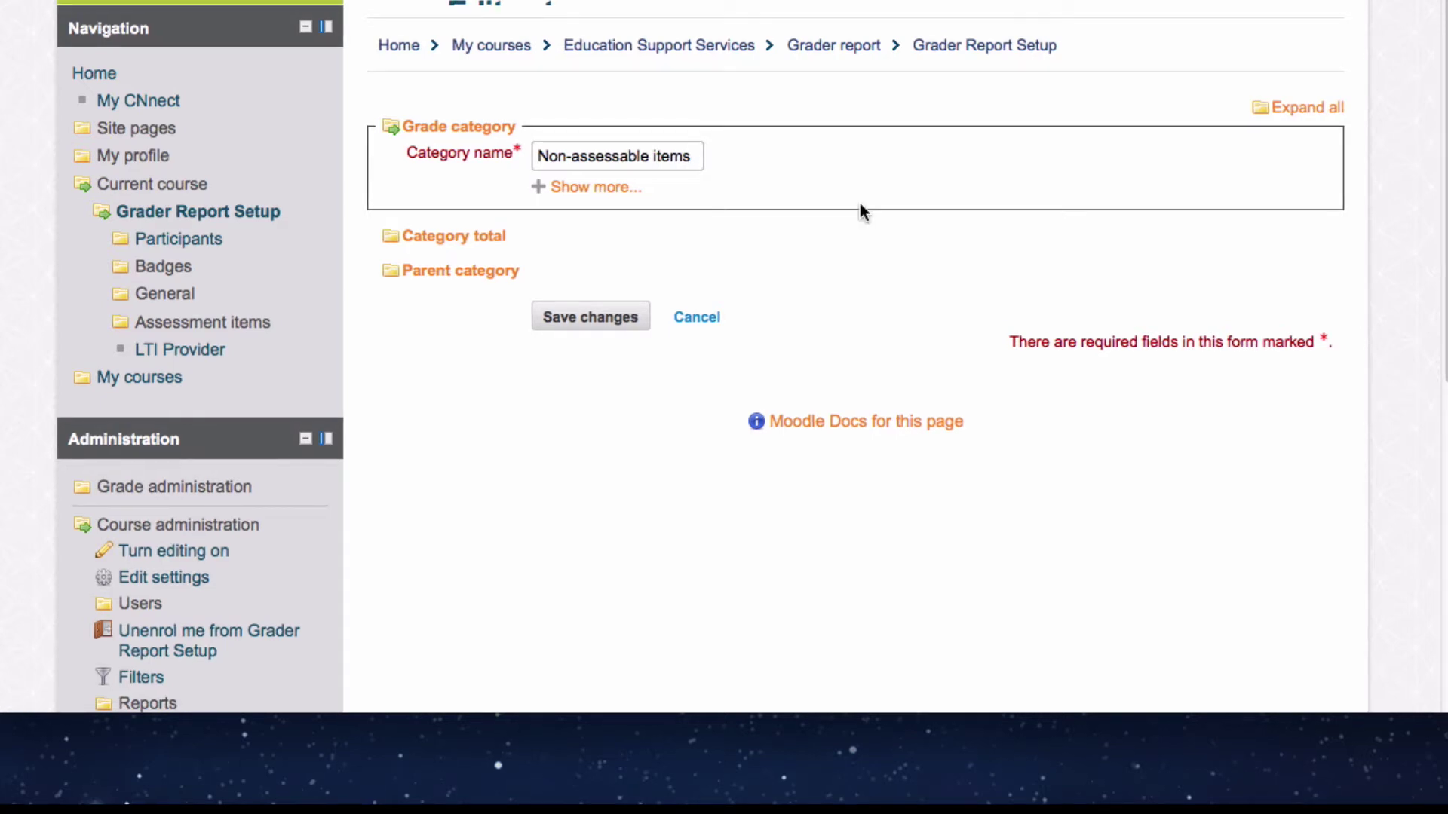
# Set the category total's grade type to None for Non-assessable items and save the category
pyautogui.click(479, 239)
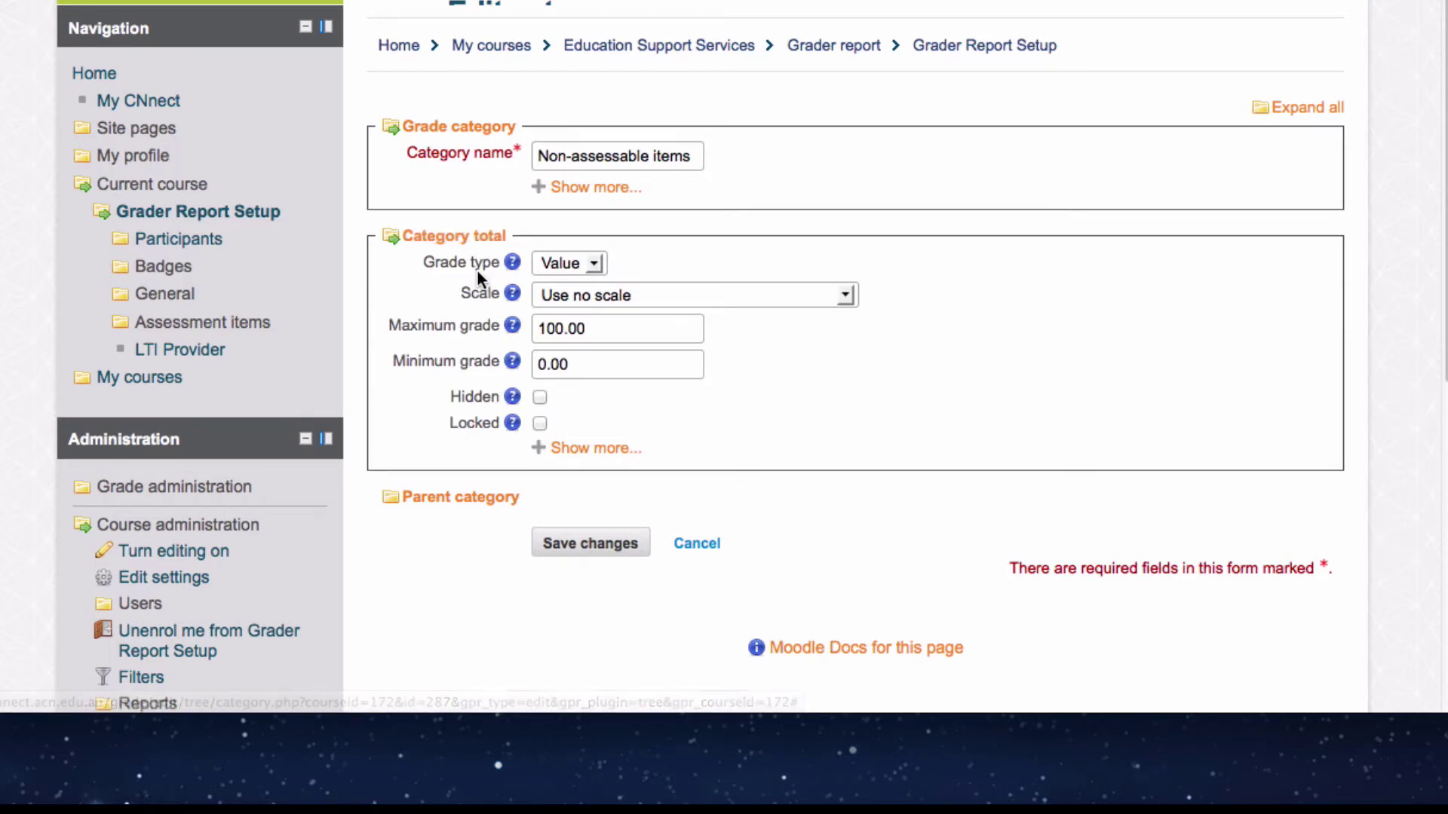
pyautogui.click(567, 263)
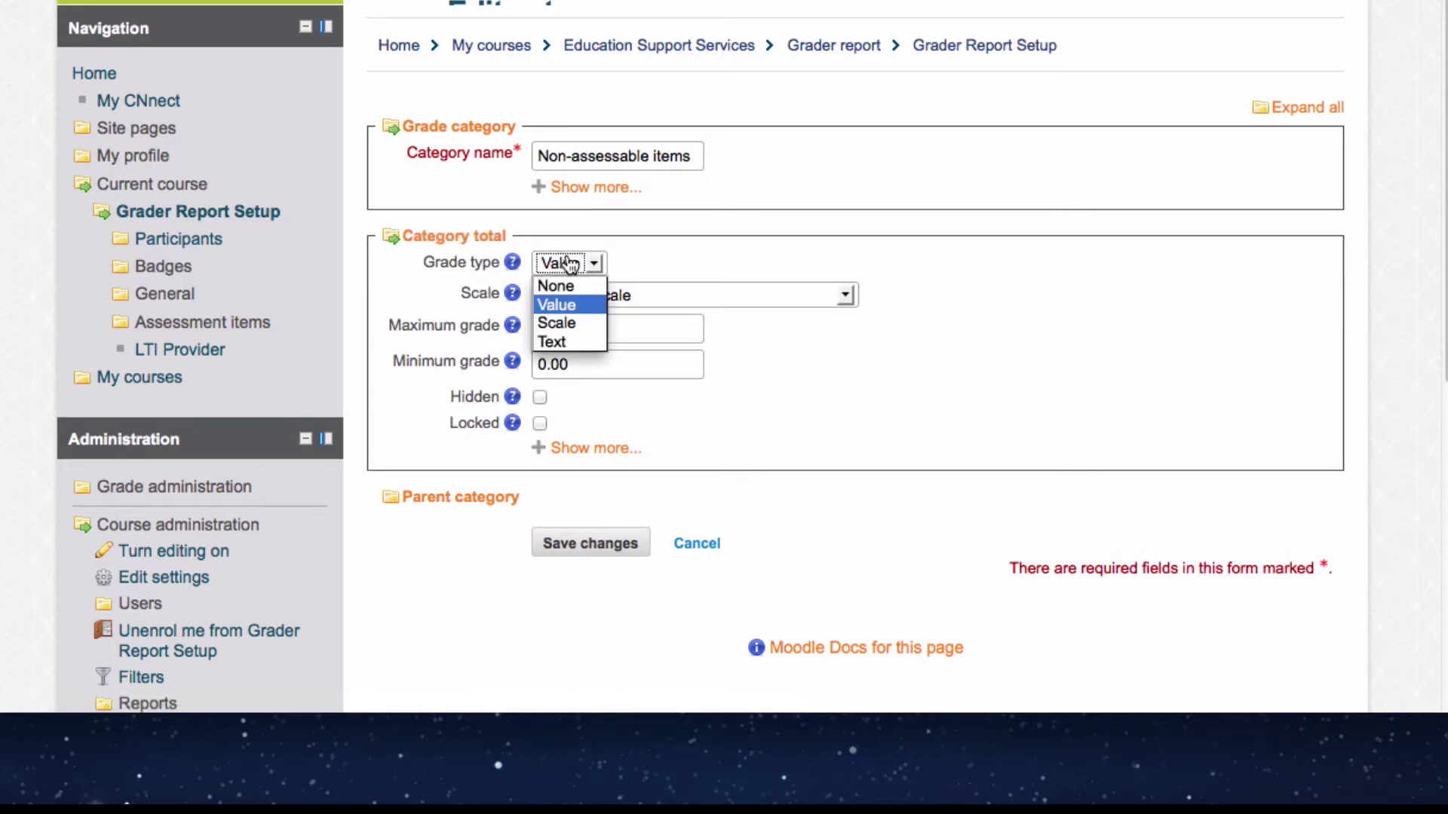
pyautogui.click(573, 289)
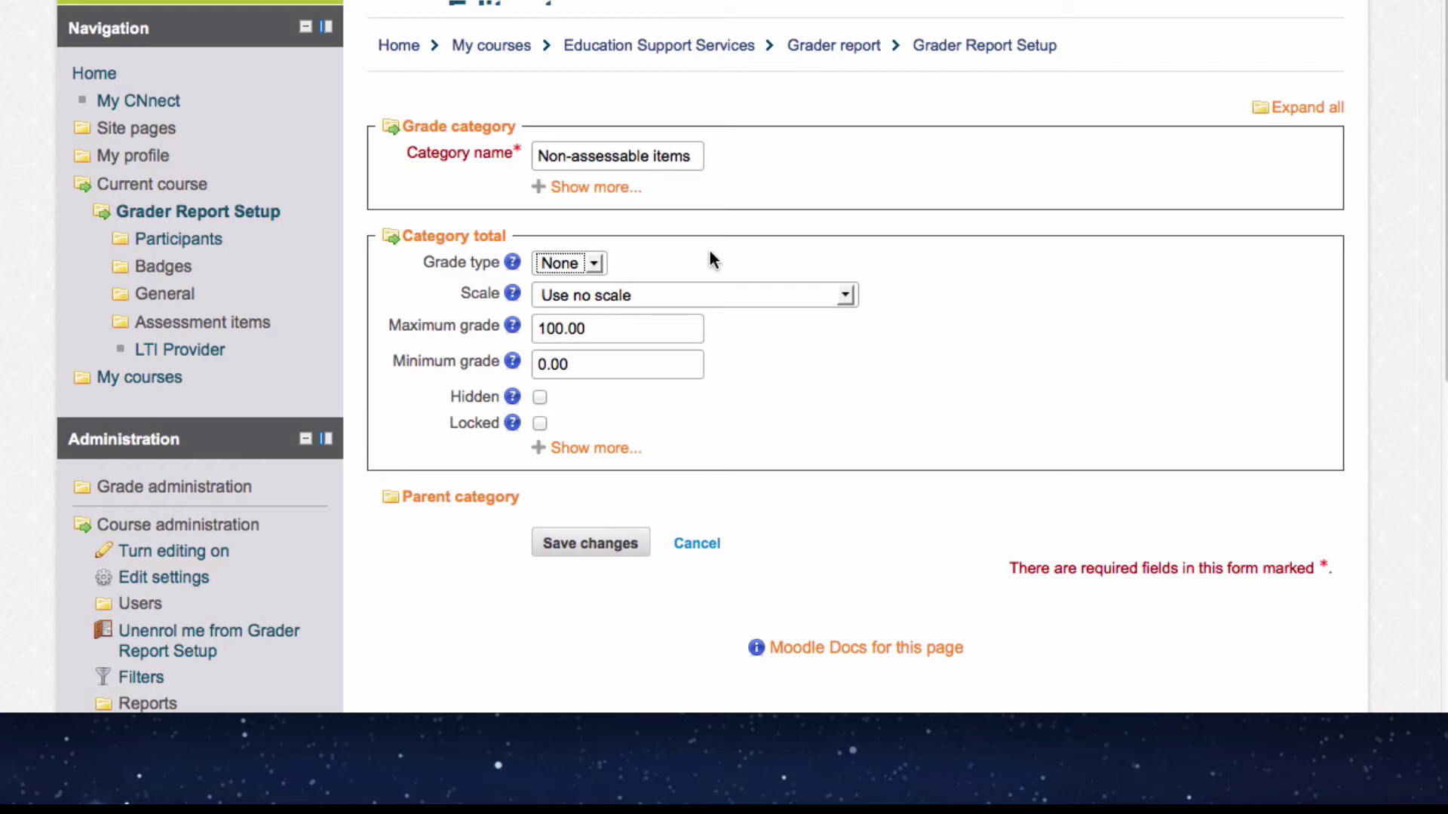
pyautogui.click(583, 550)
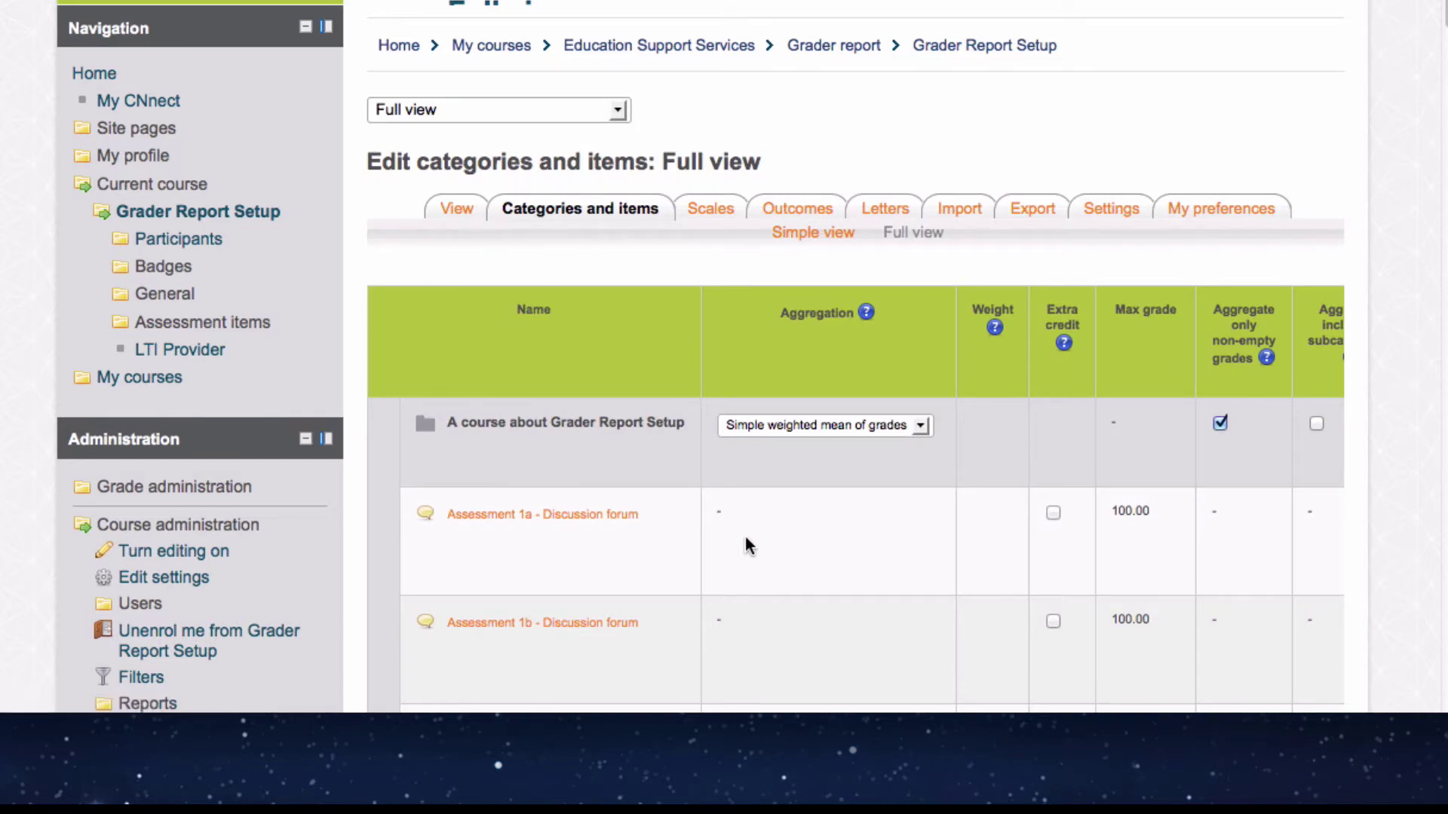
# Start a grade category named "Excluded items" and set its category total's grade type to None
pyautogui.scroll(-3, 746, 545)
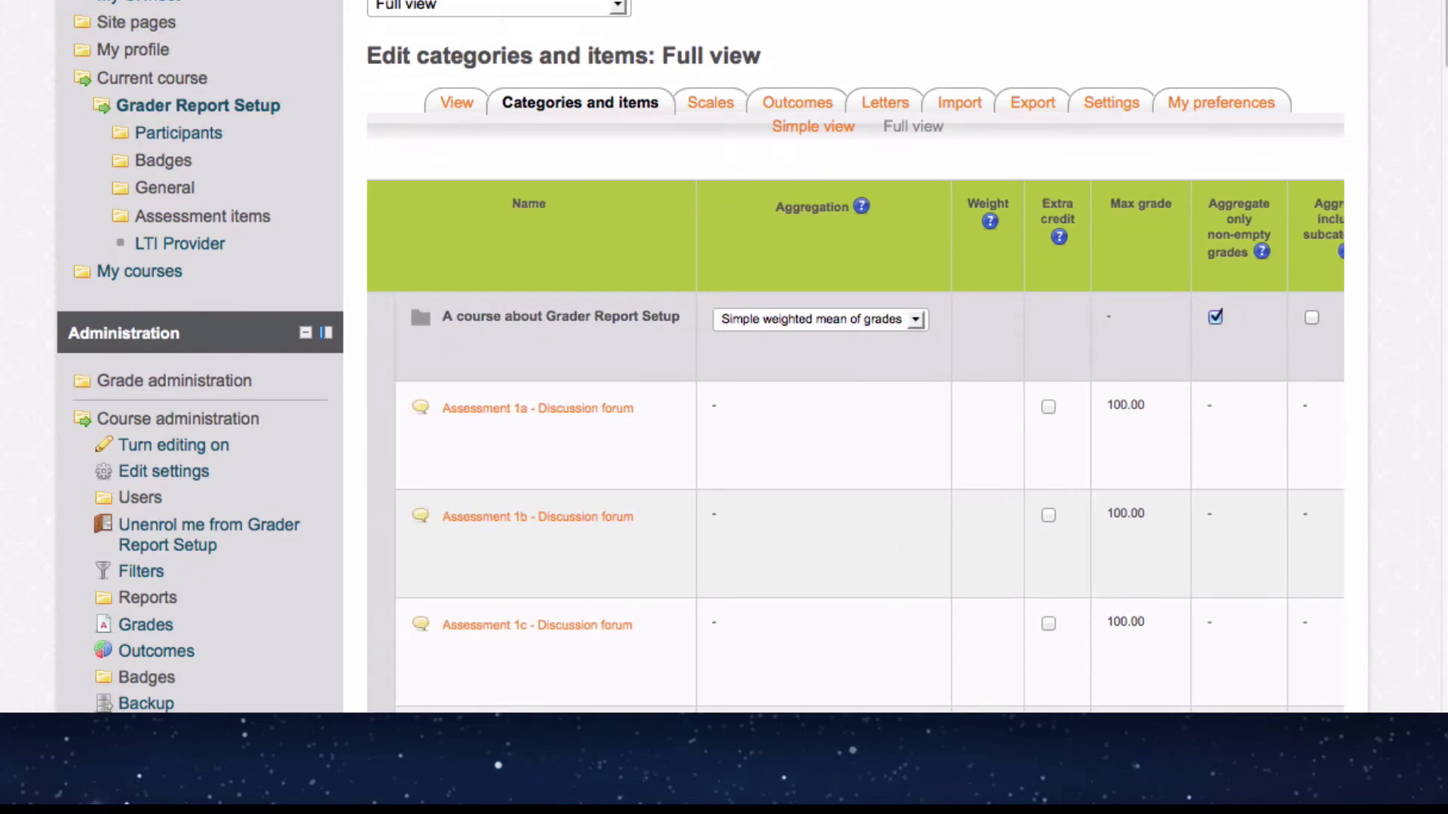
pyautogui.scroll(-15, 852, 377)
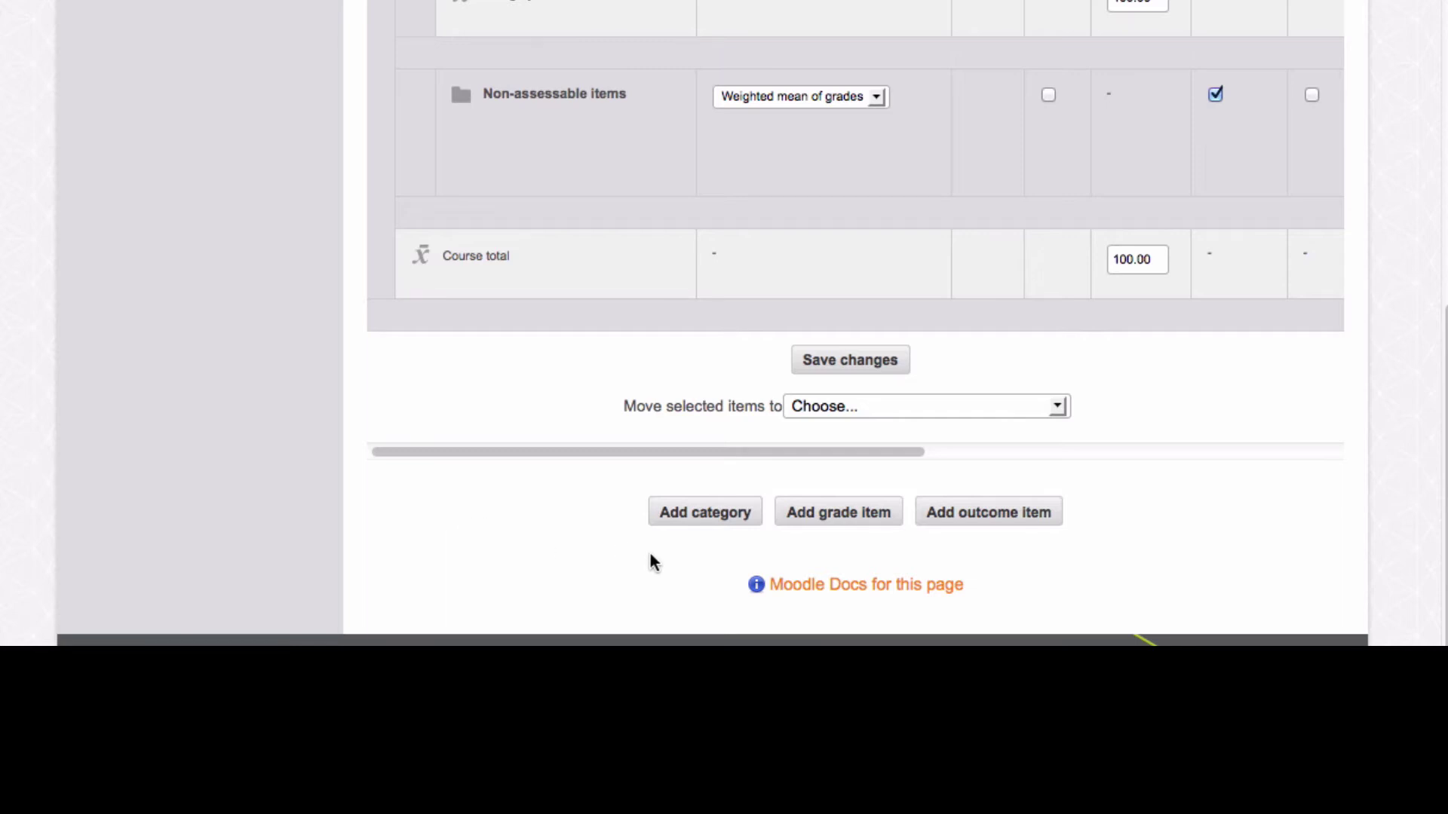
pyautogui.click(715, 519)
pyautogui.click(600, 151)
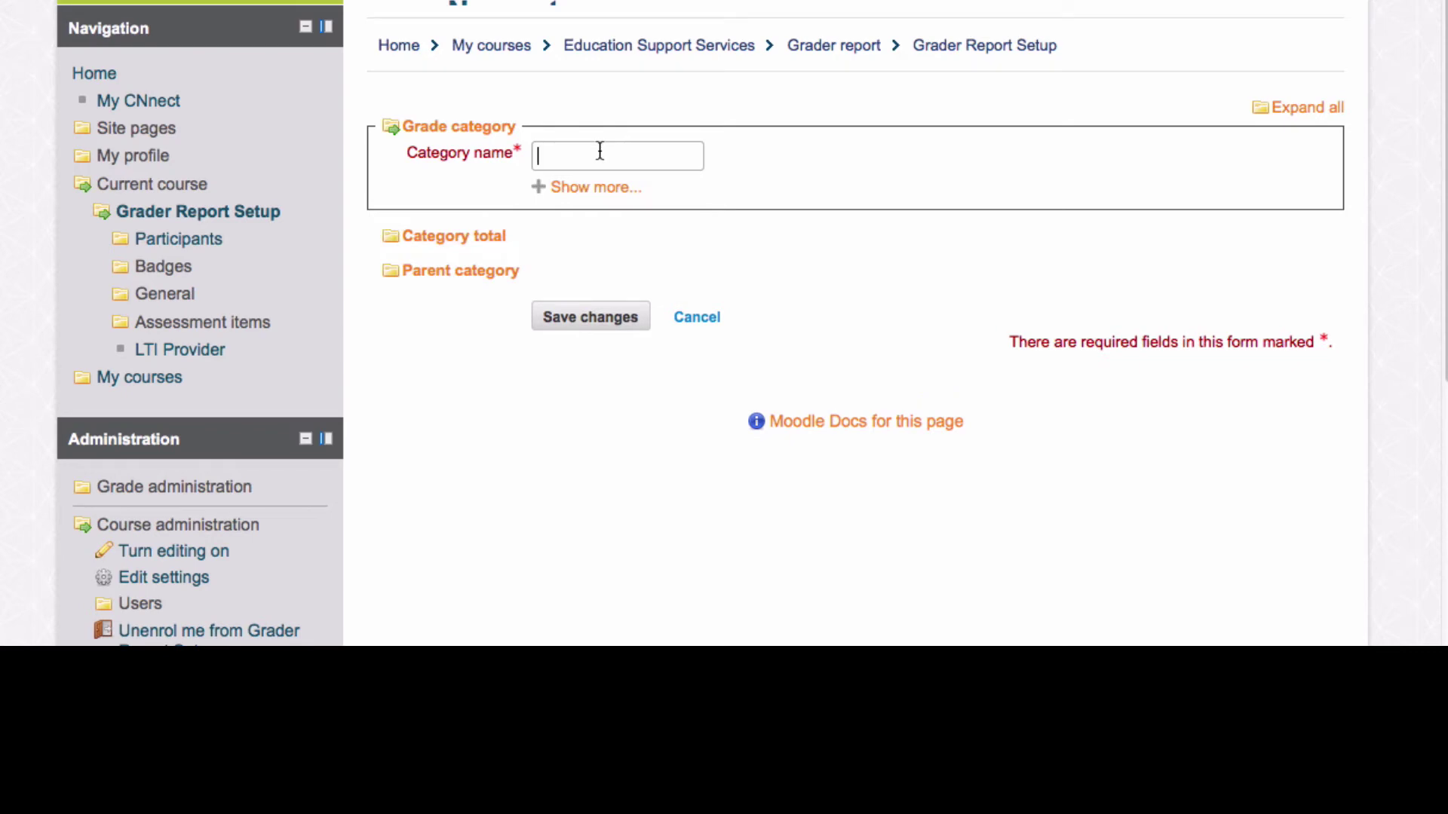
pyautogui.write('Excluded items')
pyautogui.click(478, 242)
pyautogui.click(561, 265)
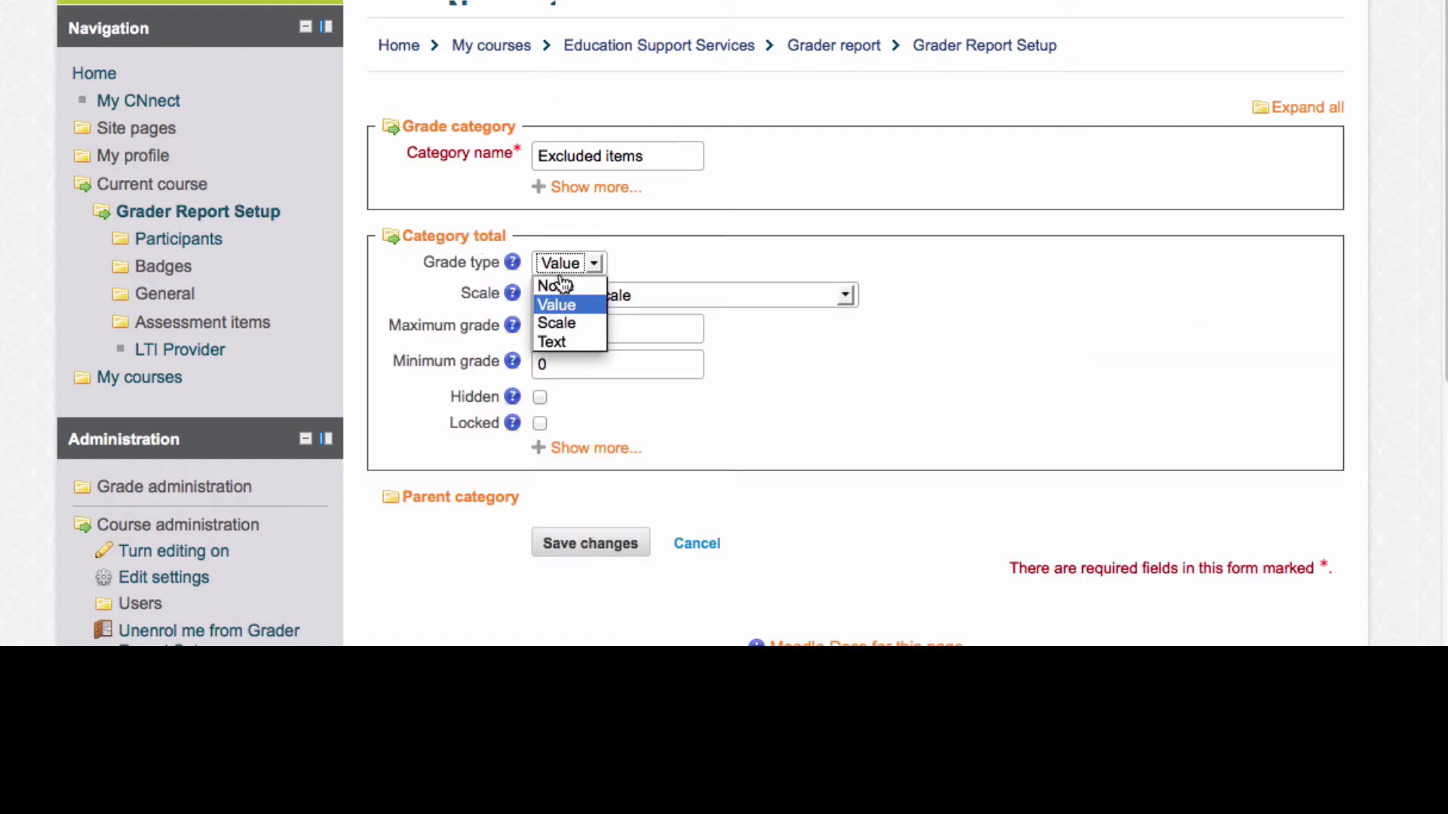
pyautogui.click(558, 283)
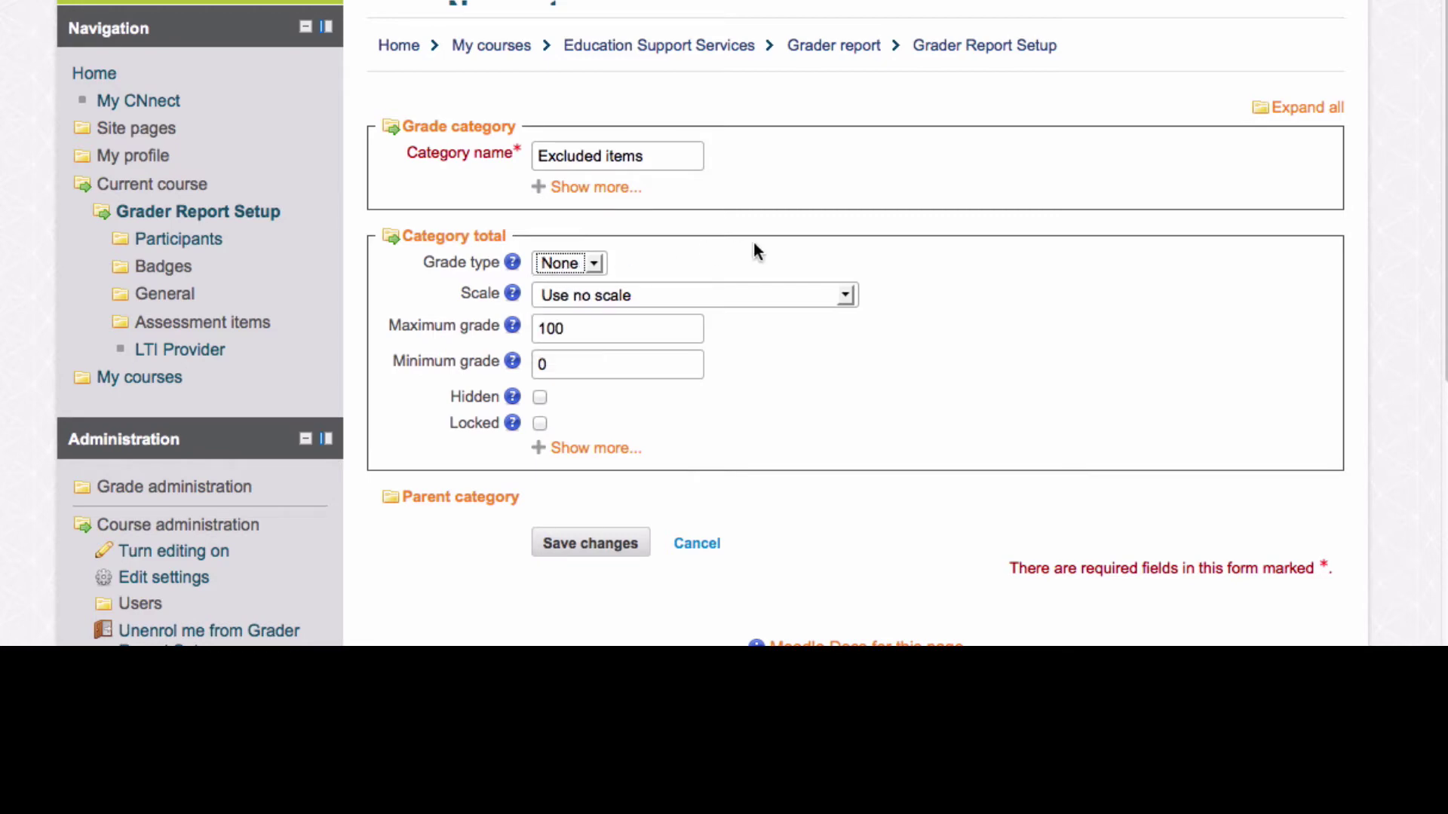
# Set the parent category of Excluded items to Non-assessable items and save the category
pyautogui.click(602, 188)
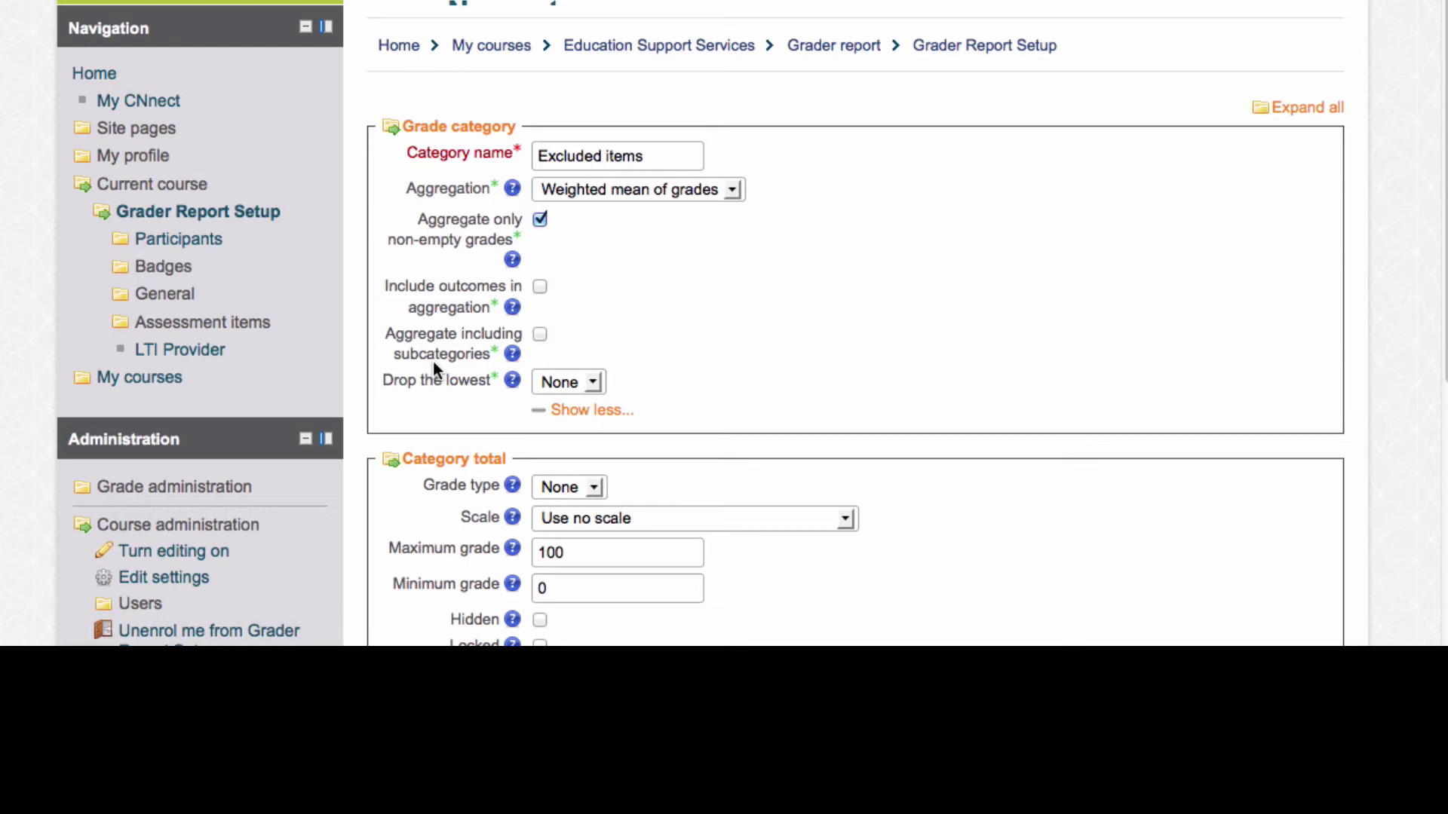
pyautogui.scroll(-6, 433, 360)
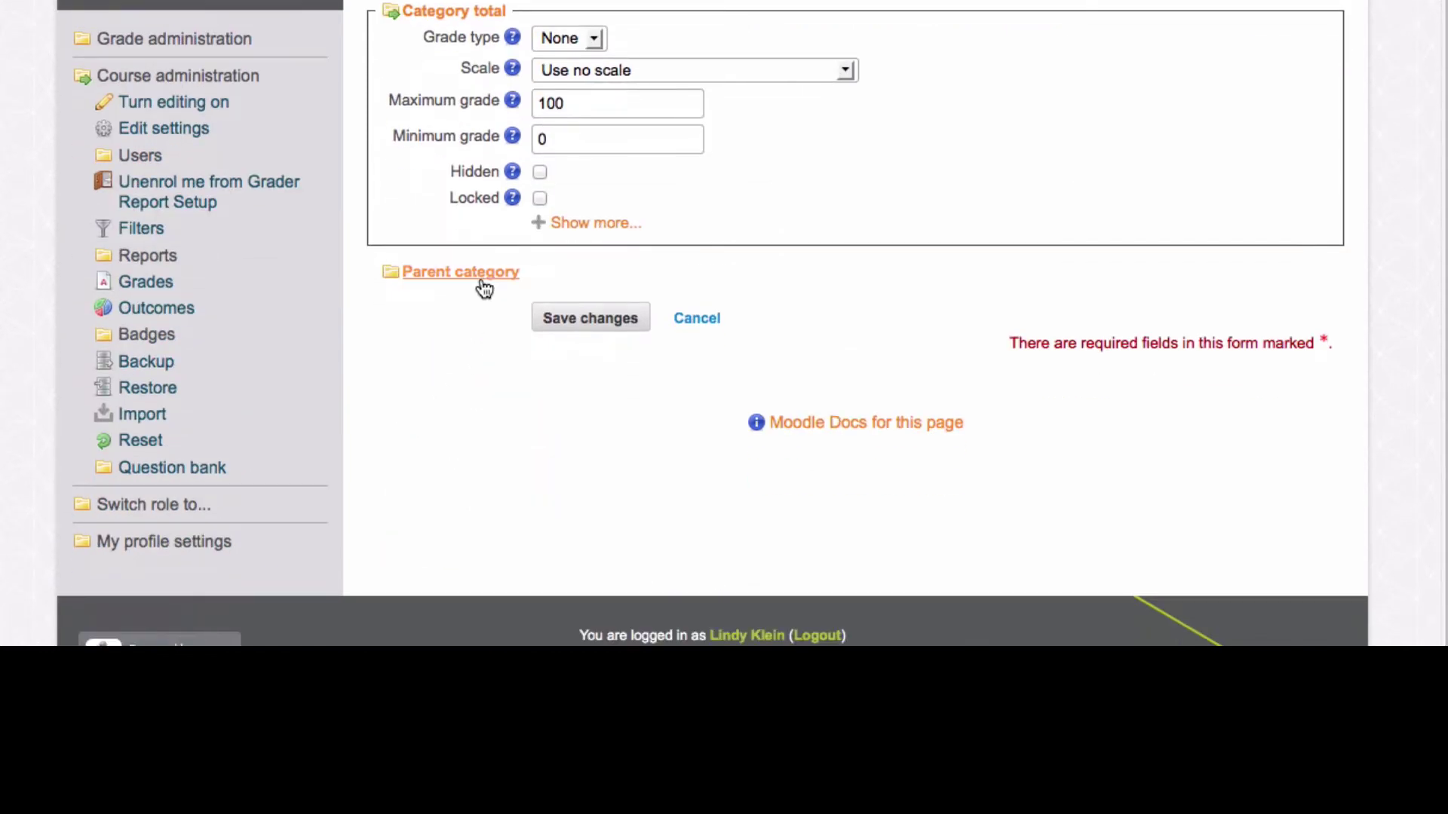
pyautogui.click(481, 280)
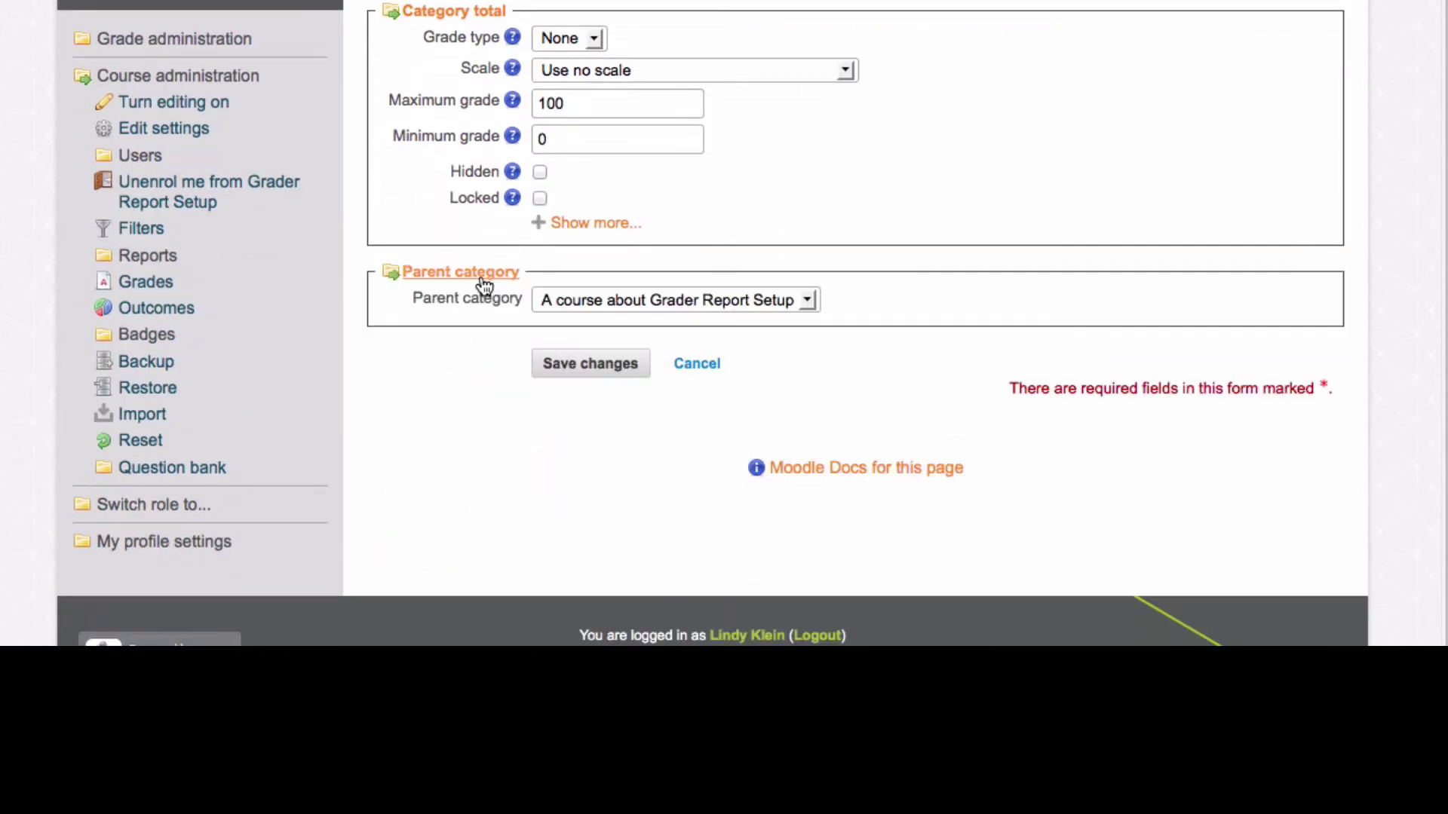
pyautogui.click(589, 309)
pyautogui.click(594, 364)
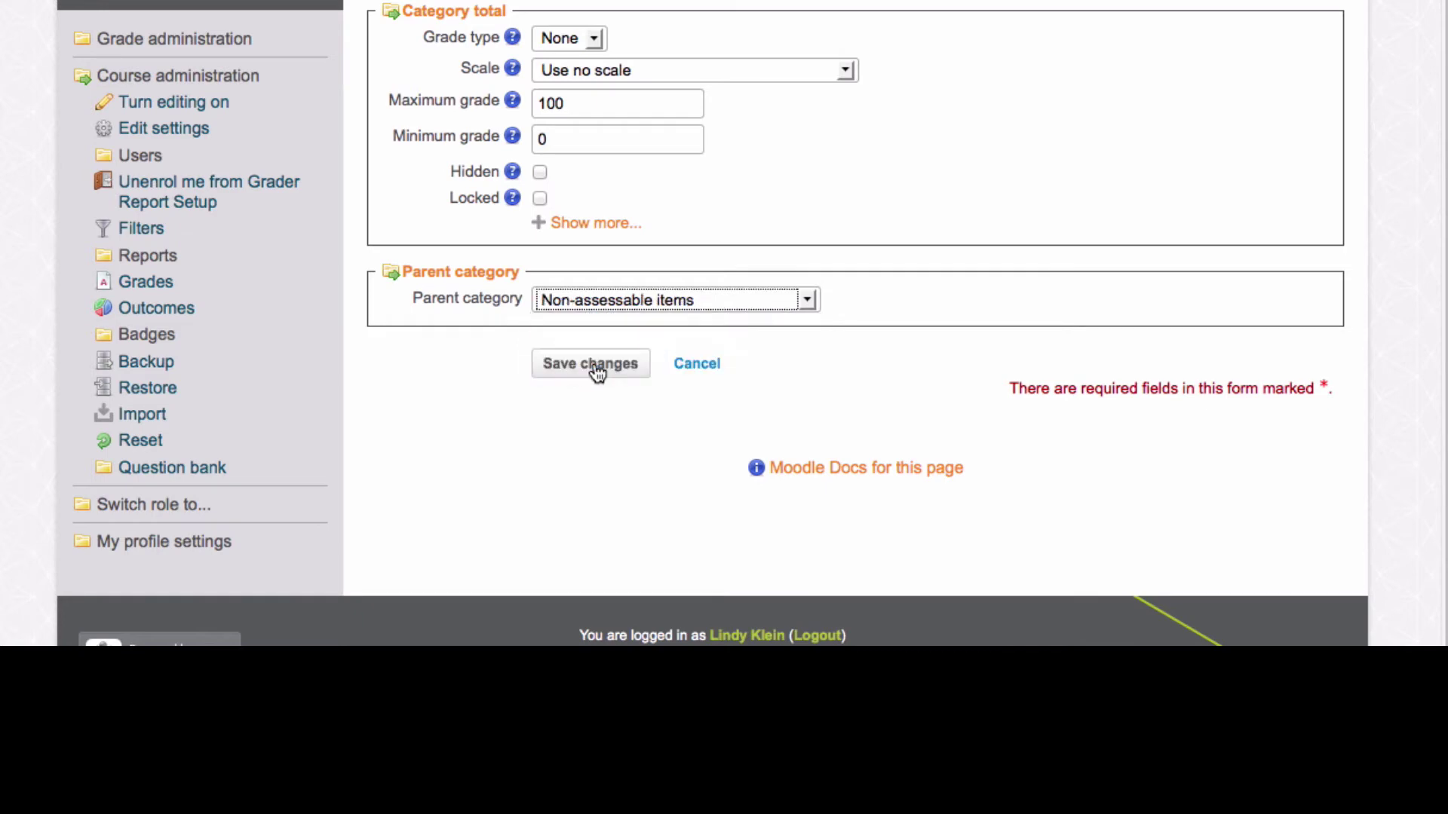
pyautogui.click(597, 366)
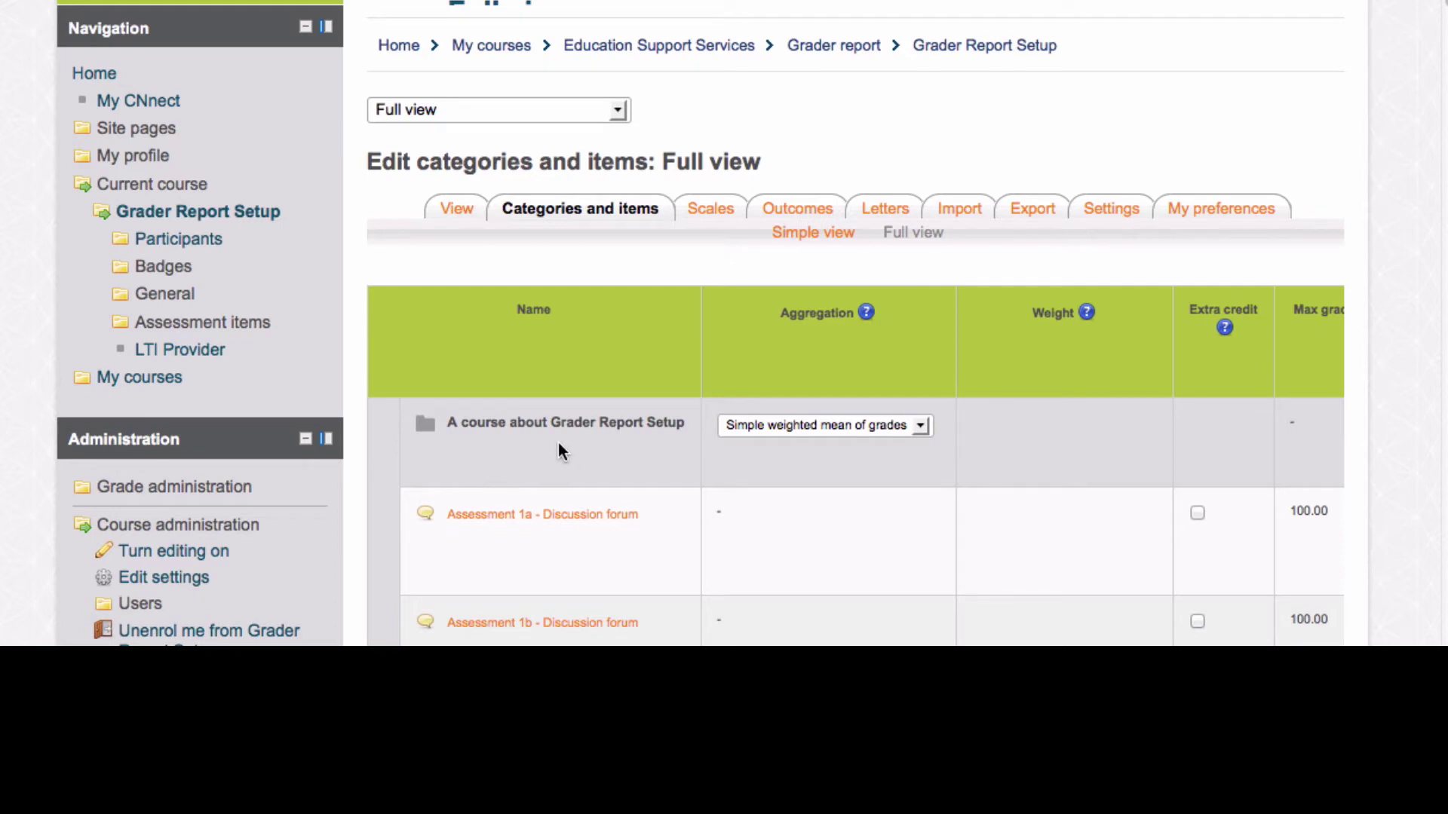
# Set the aggregation of the course category "A course about Grader Report Setup" to Weighted mean of grades
pyautogui.hscroll(10, 558, 442)
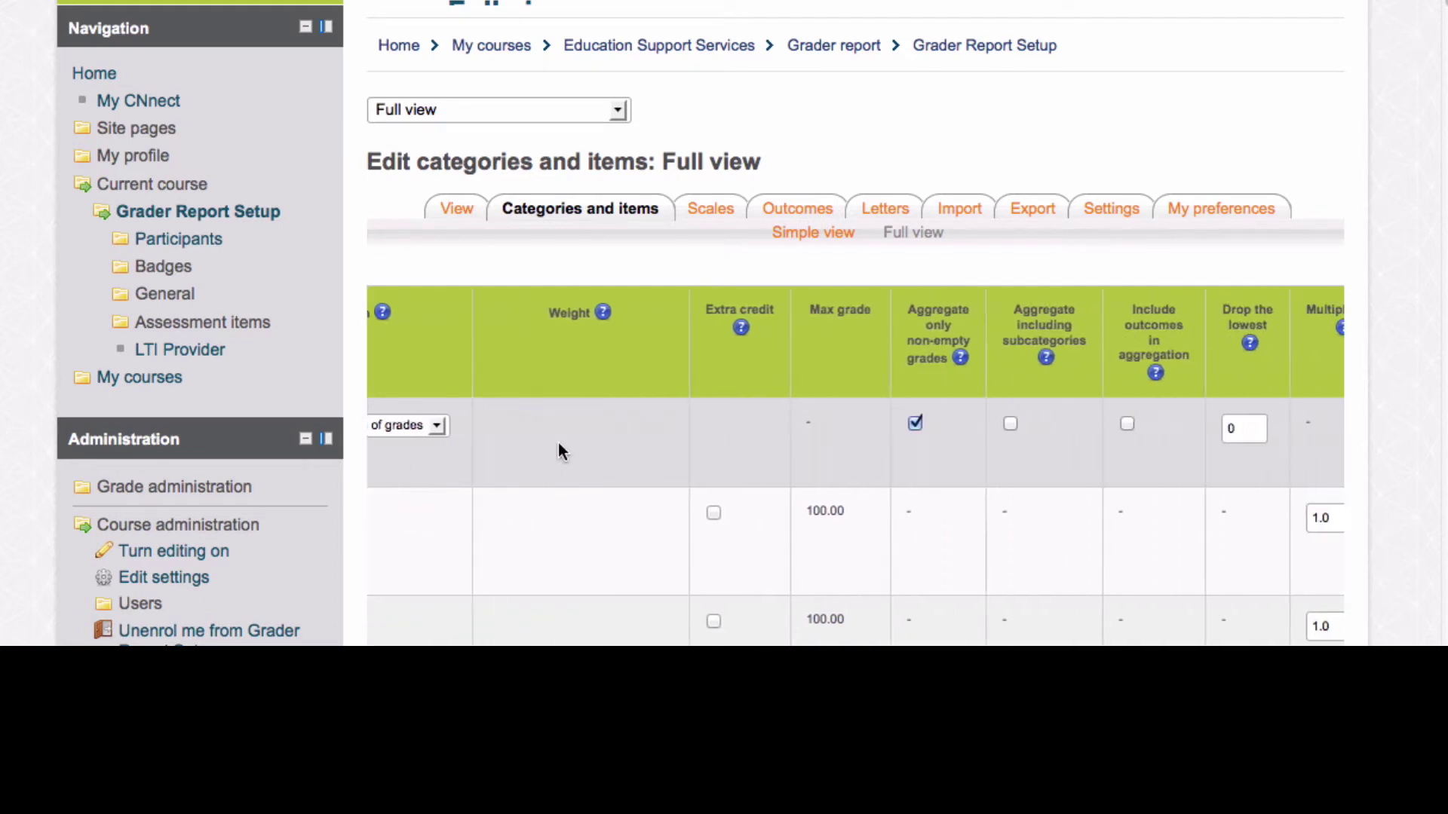
pyautogui.hscroll(2, 559, 444)
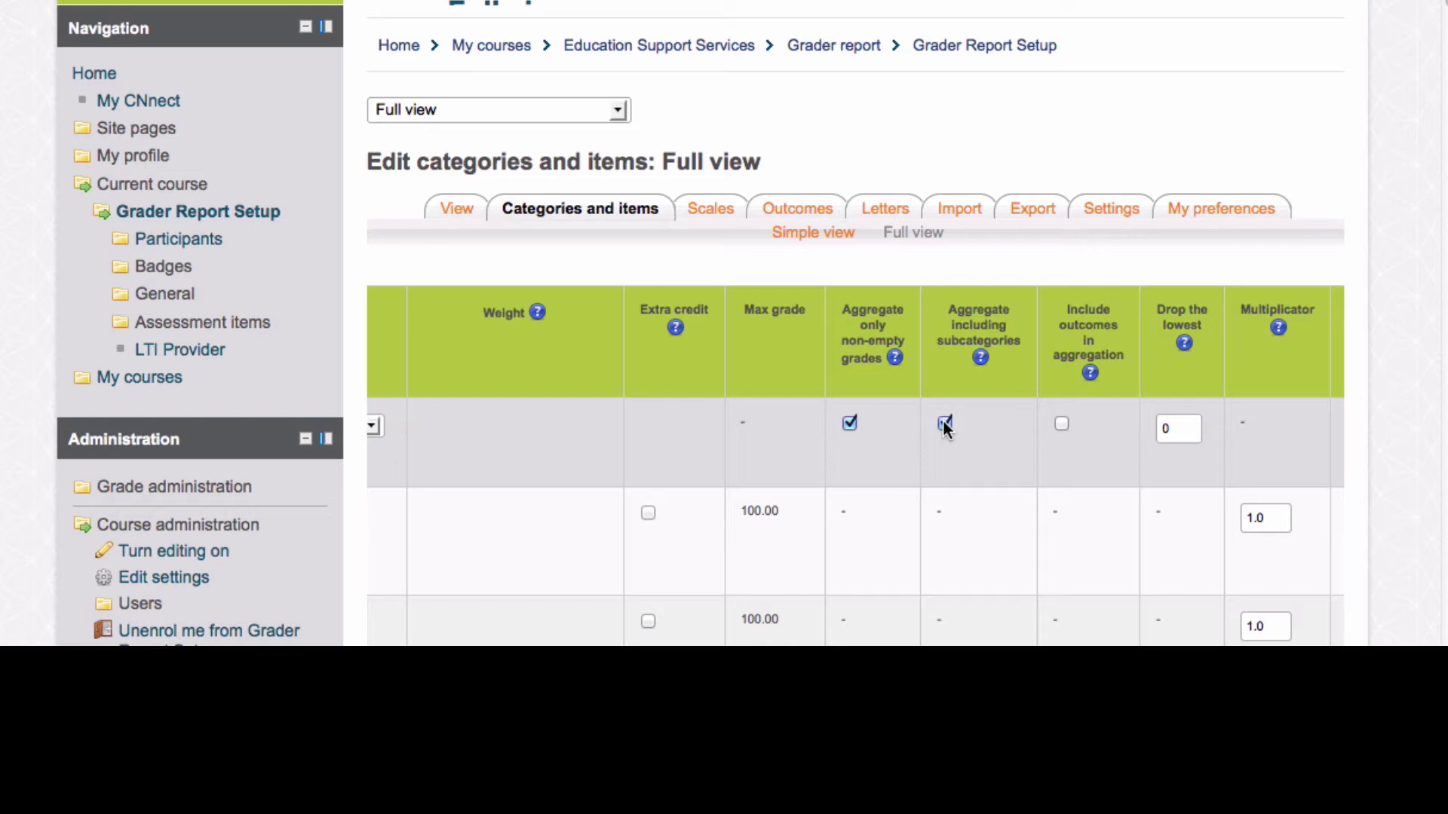
pyautogui.hscroll(-8, 712, 464)
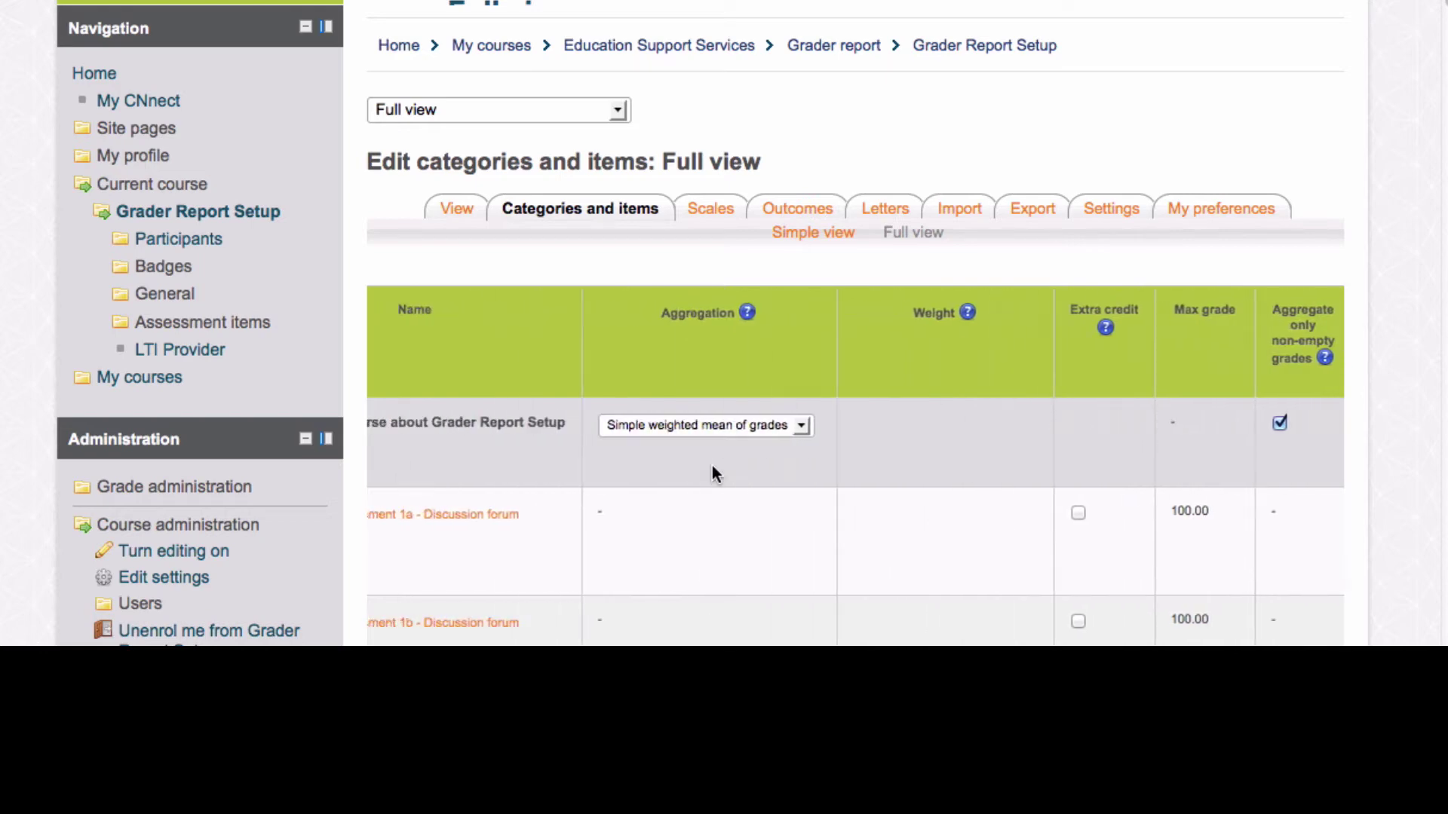
pyautogui.hscroll(-3, 712, 464)
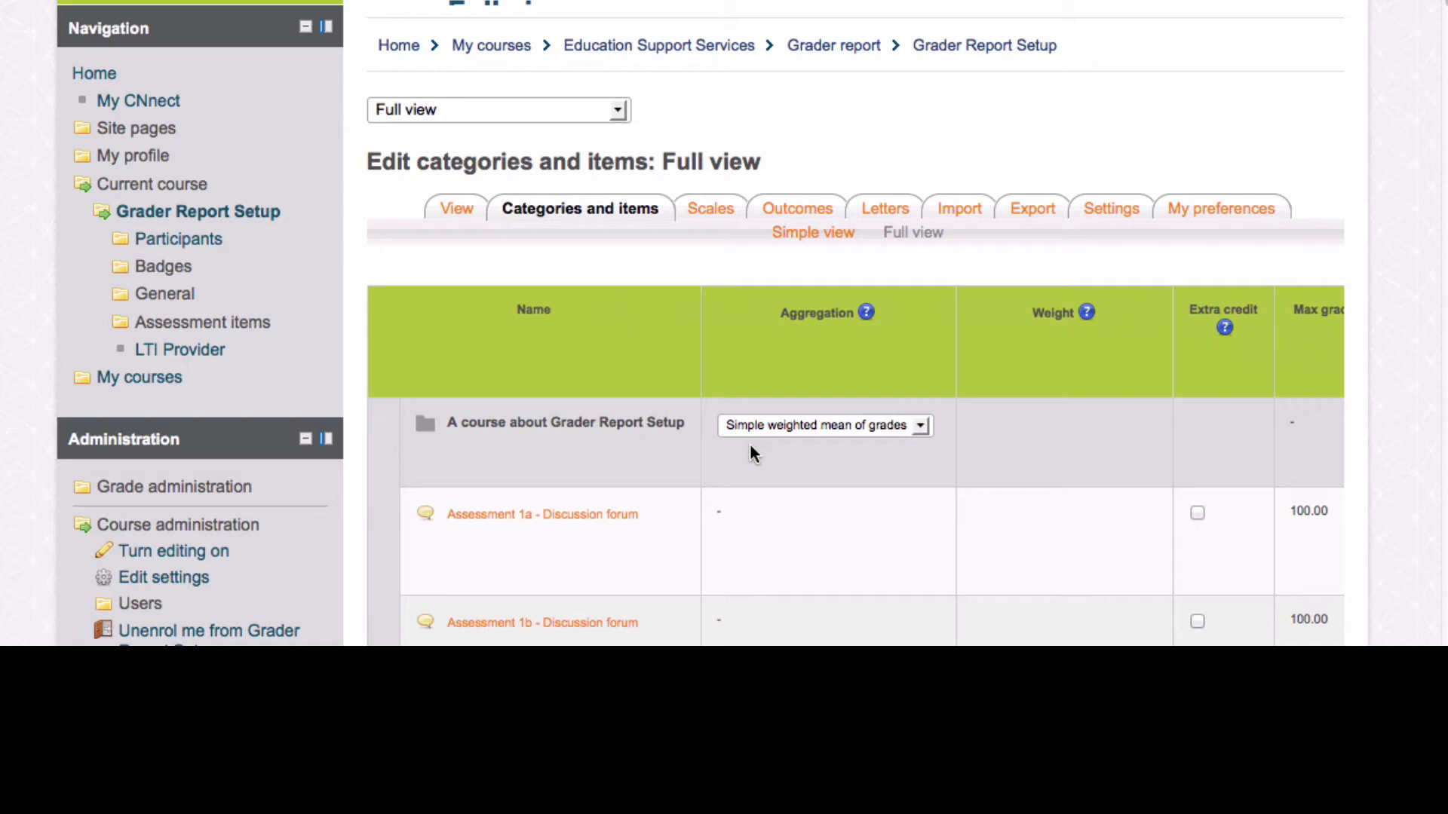
pyautogui.click(796, 430)
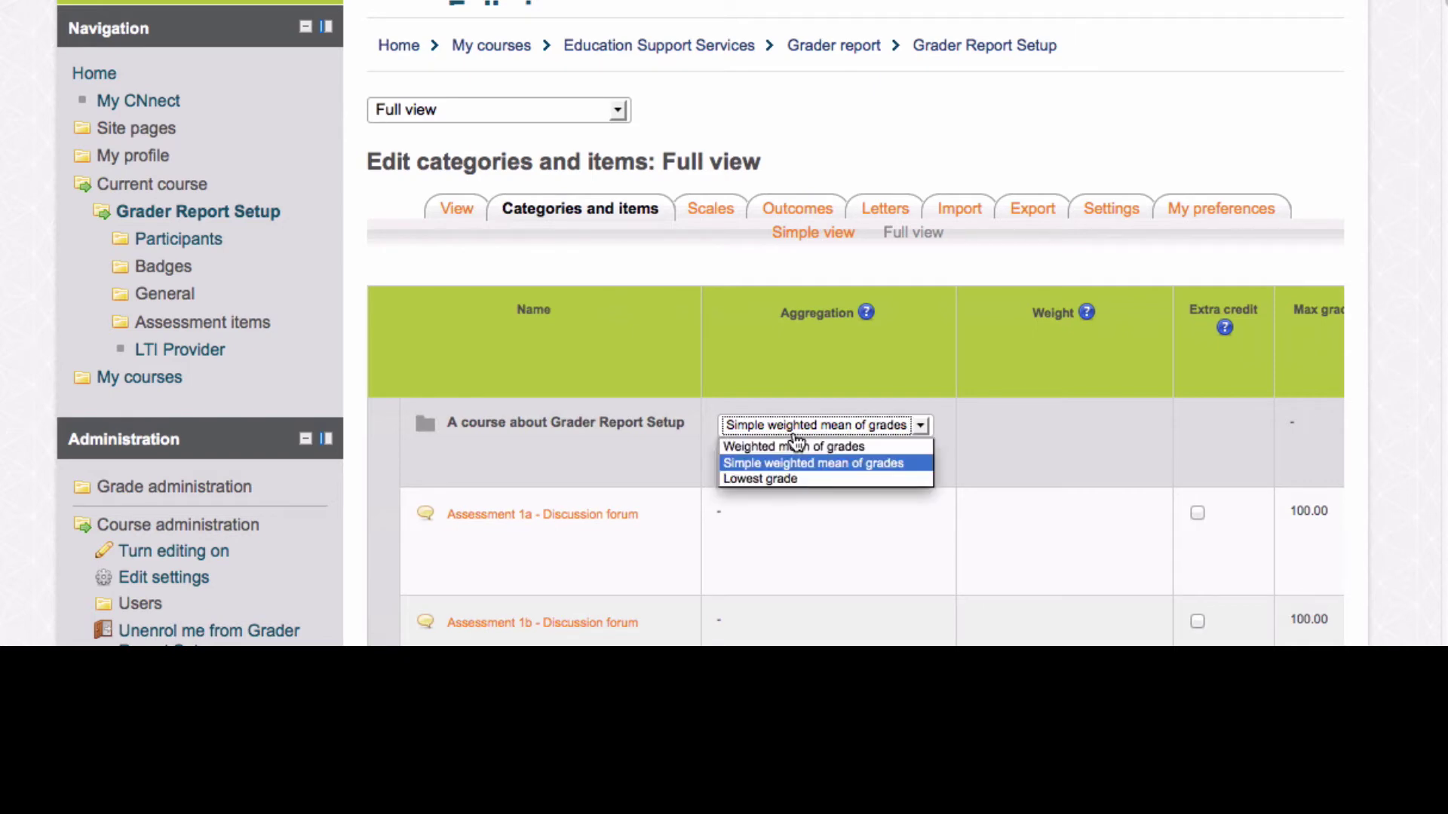
pyautogui.click(803, 451)
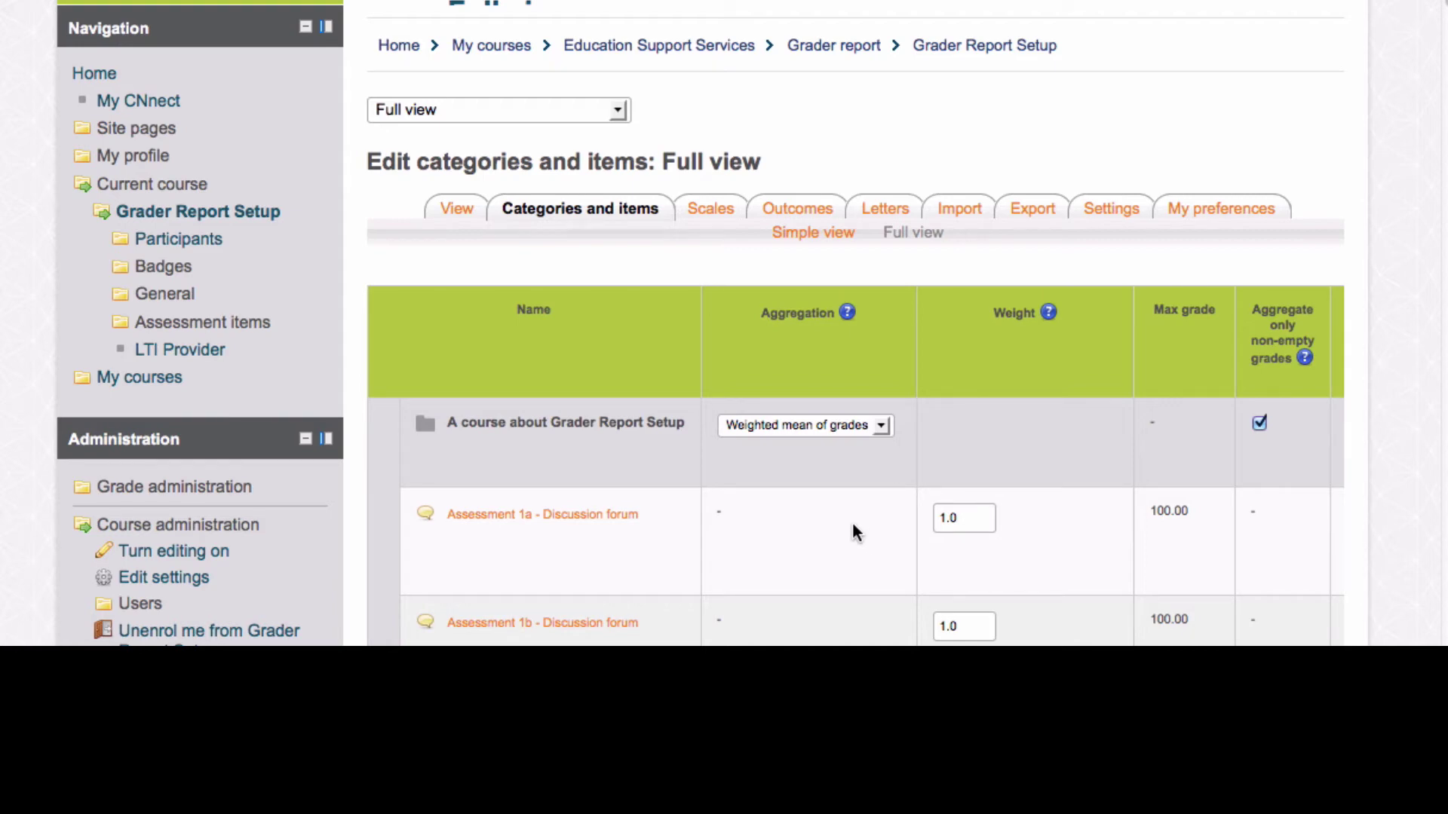
# Switch the categories and items list from the full view to the simple view
pyautogui.scroll(-5, 855, 531)
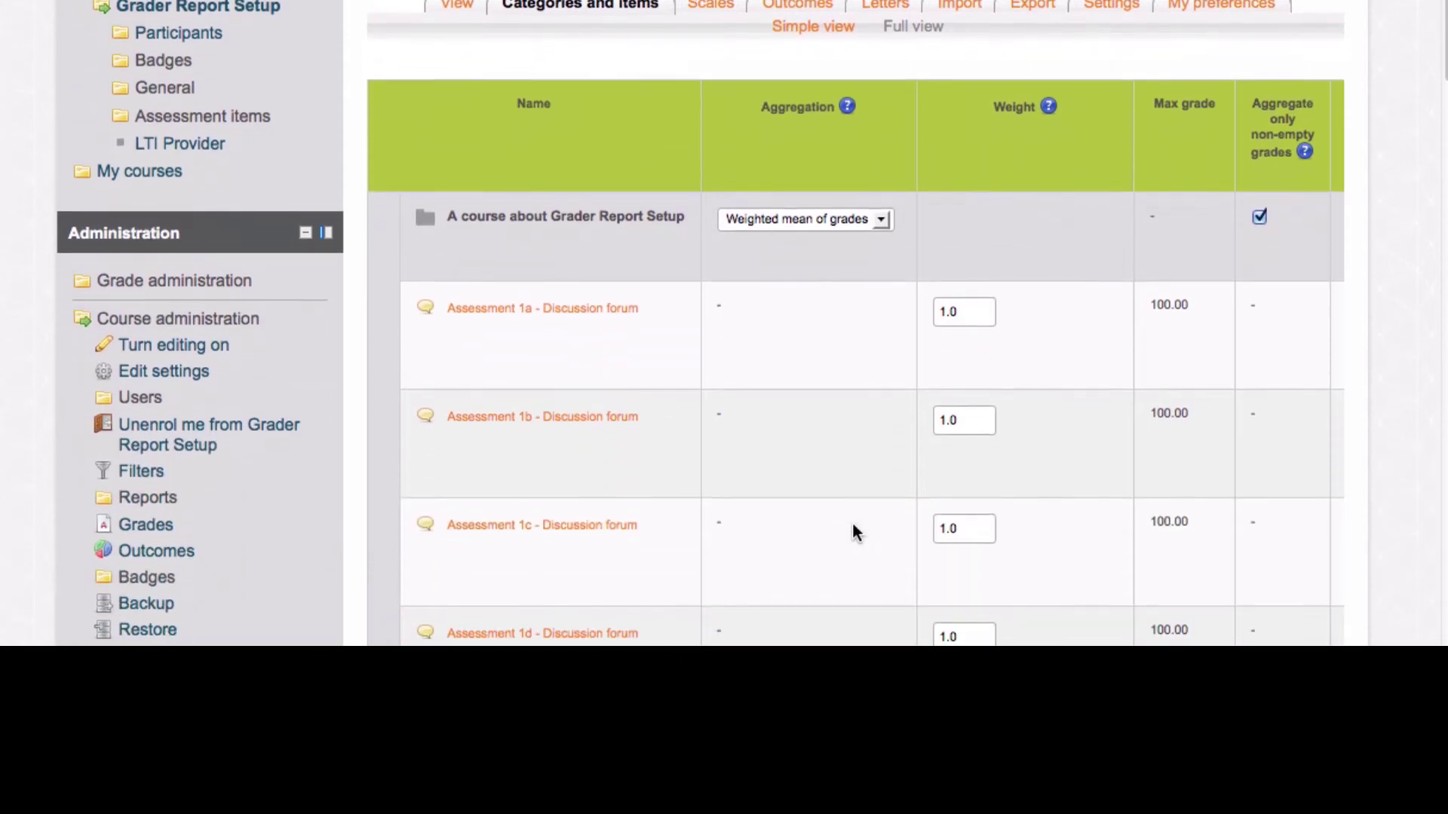
pyautogui.scroll(-2, 855, 531)
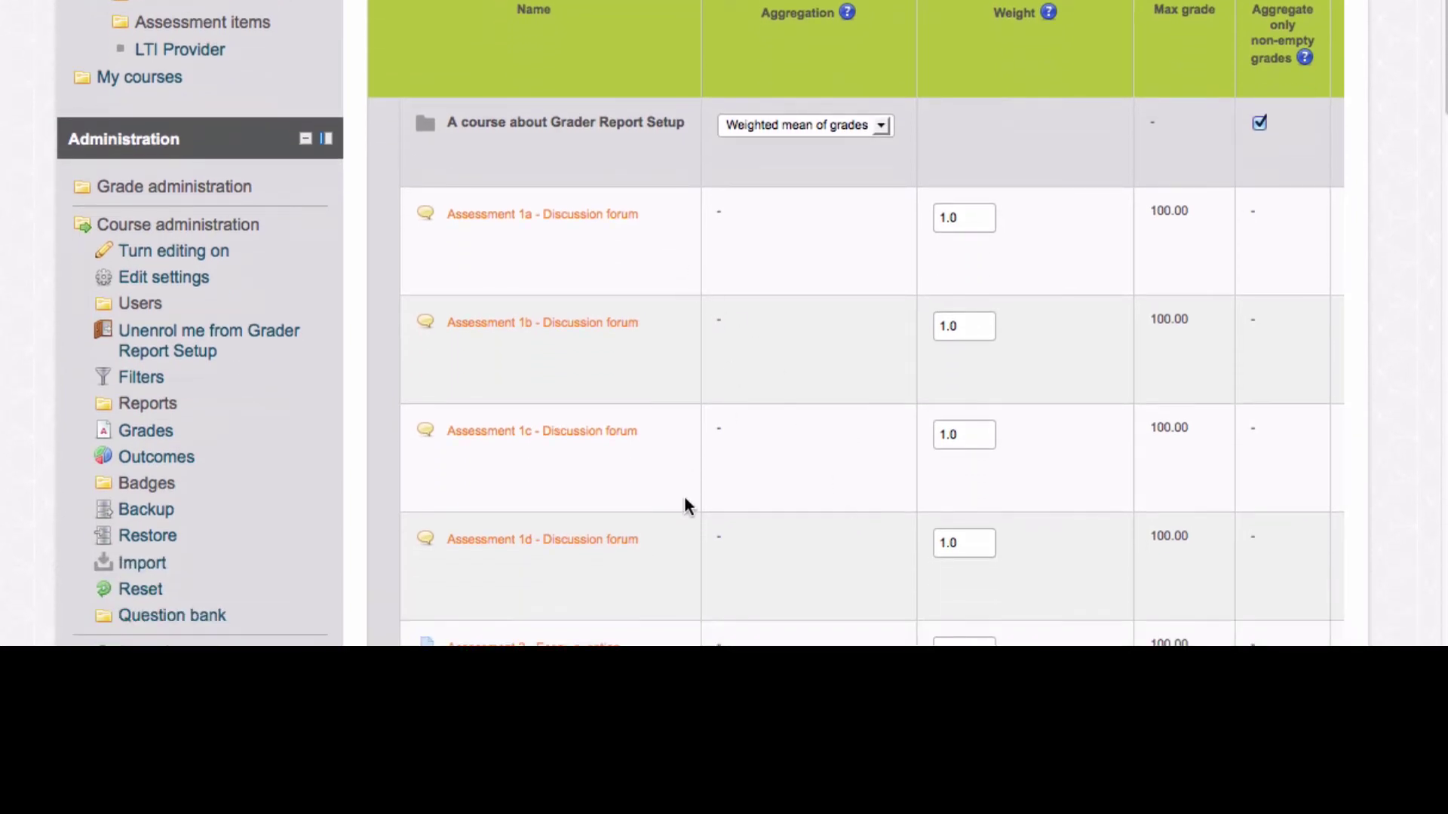
pyautogui.hscroll(5, 686, 500)
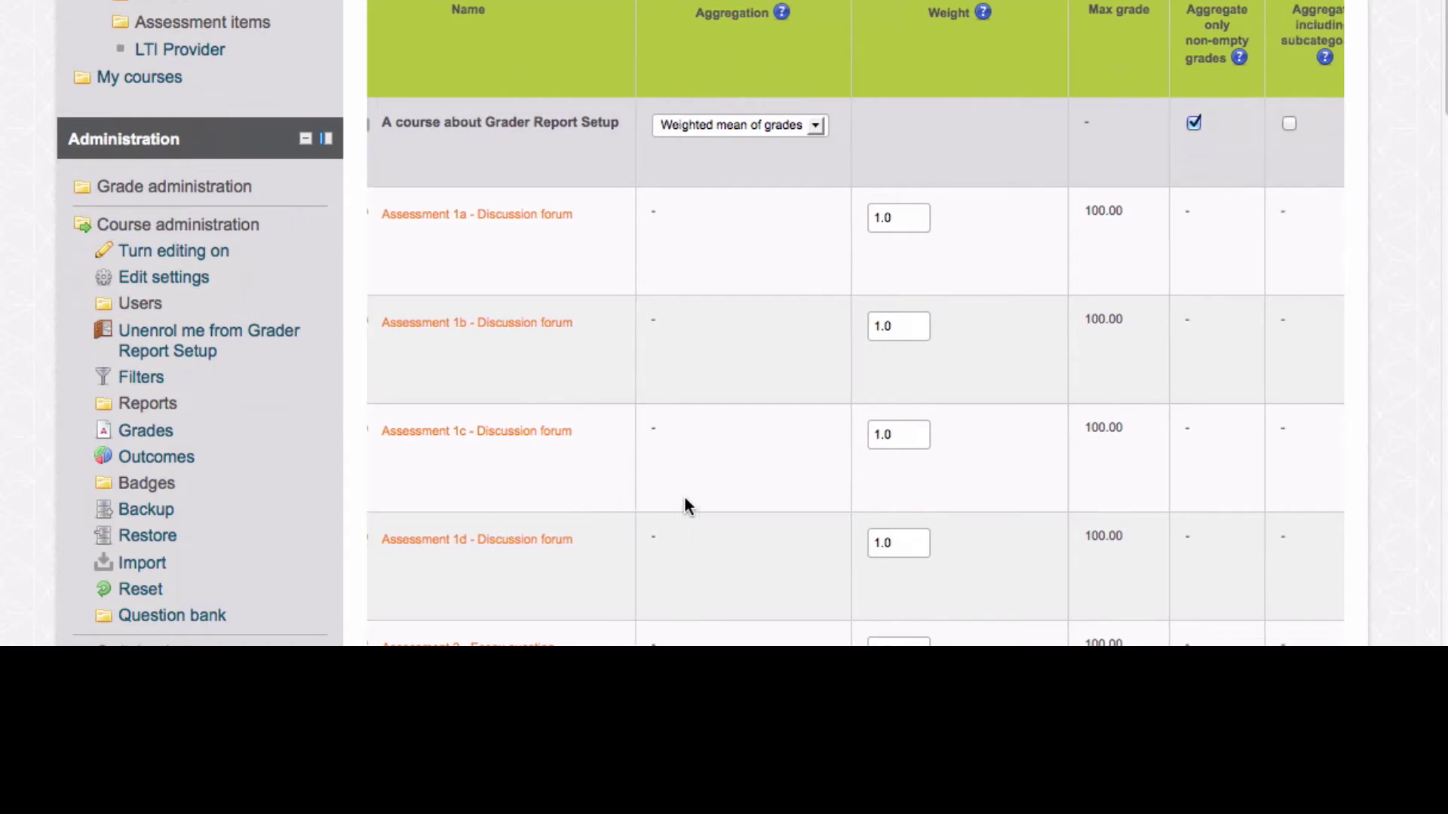
pyautogui.hscroll(5, 687, 504)
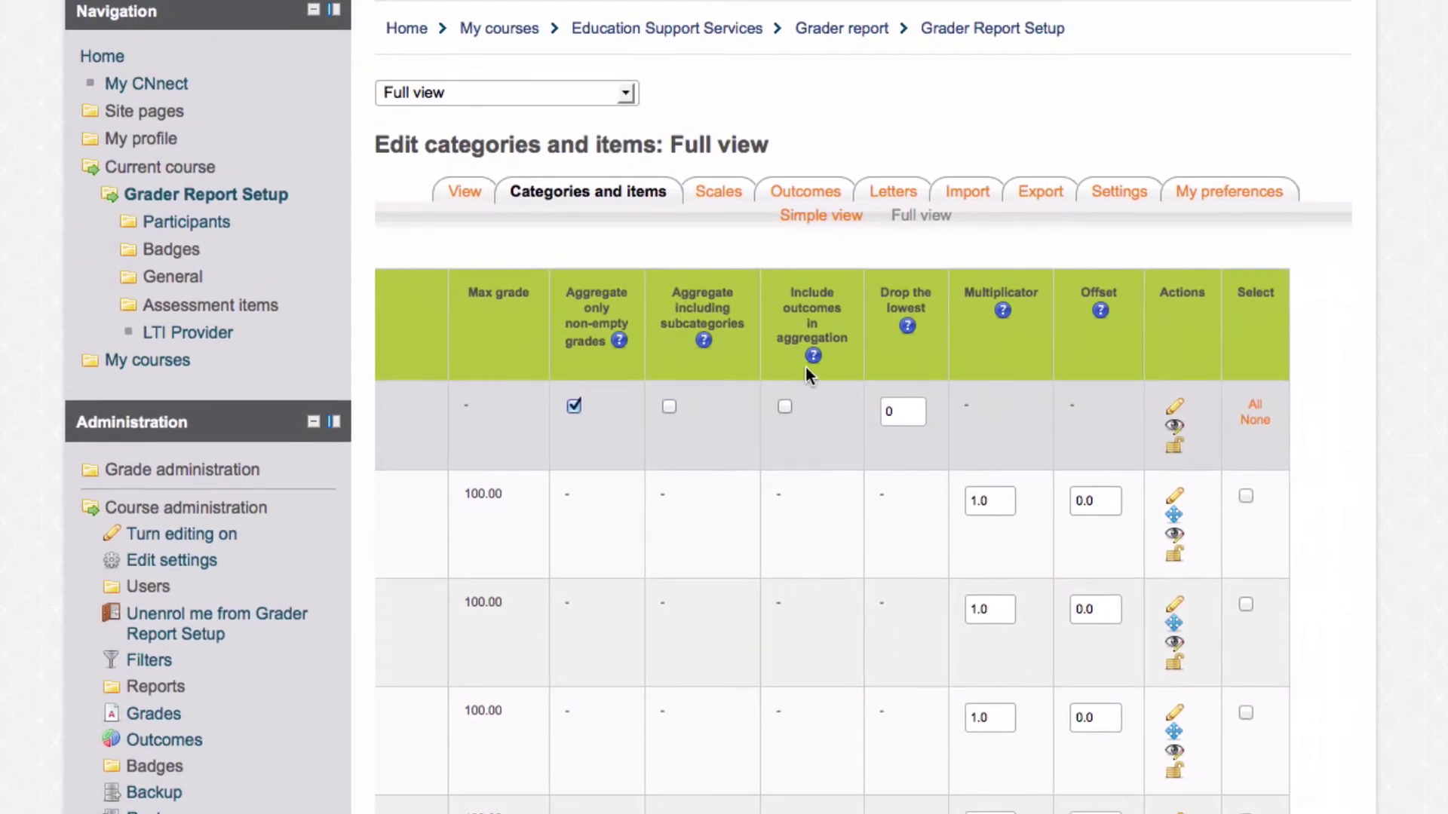
pyautogui.click(812, 219)
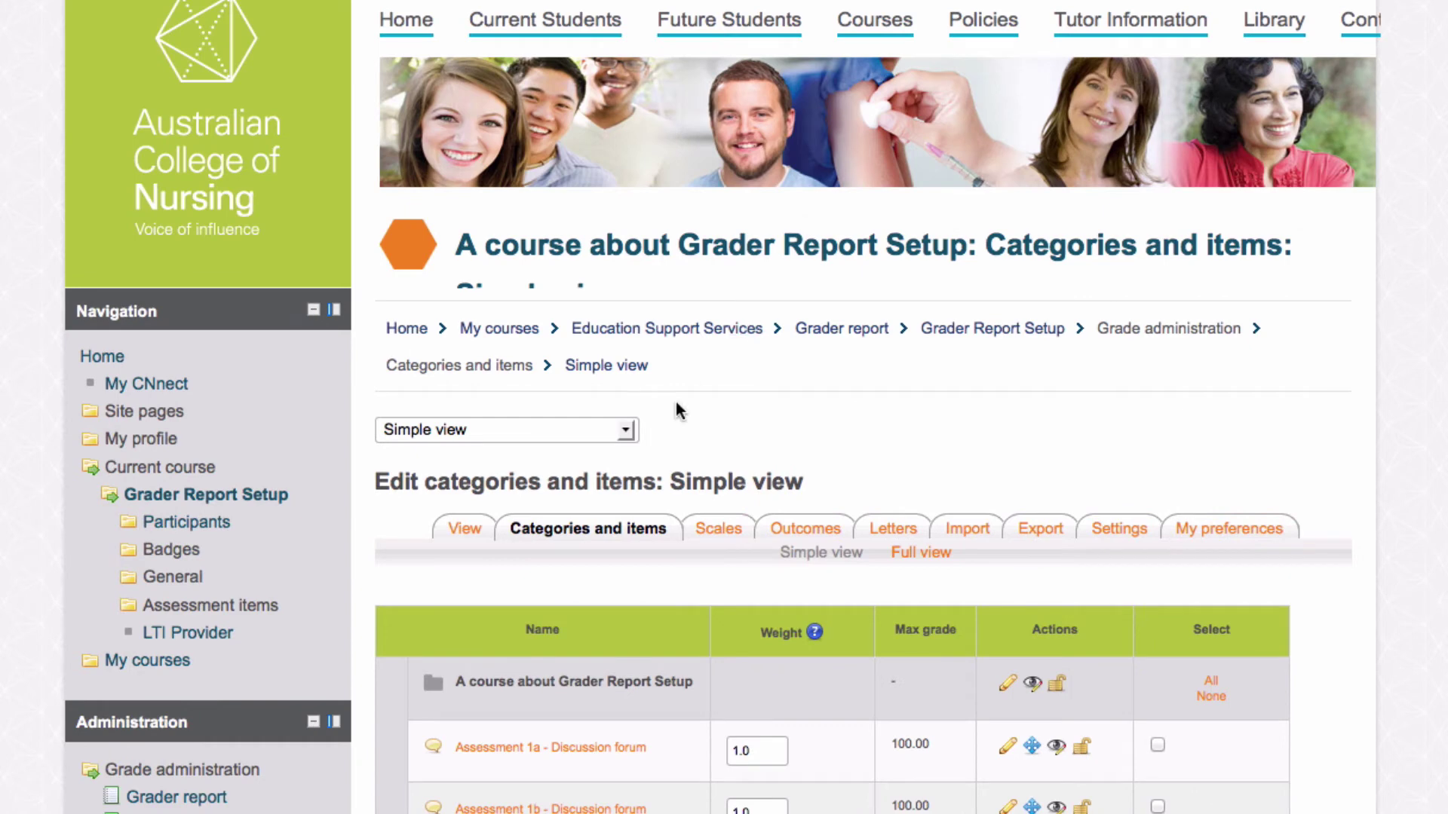
pyautogui.click(624, 436)
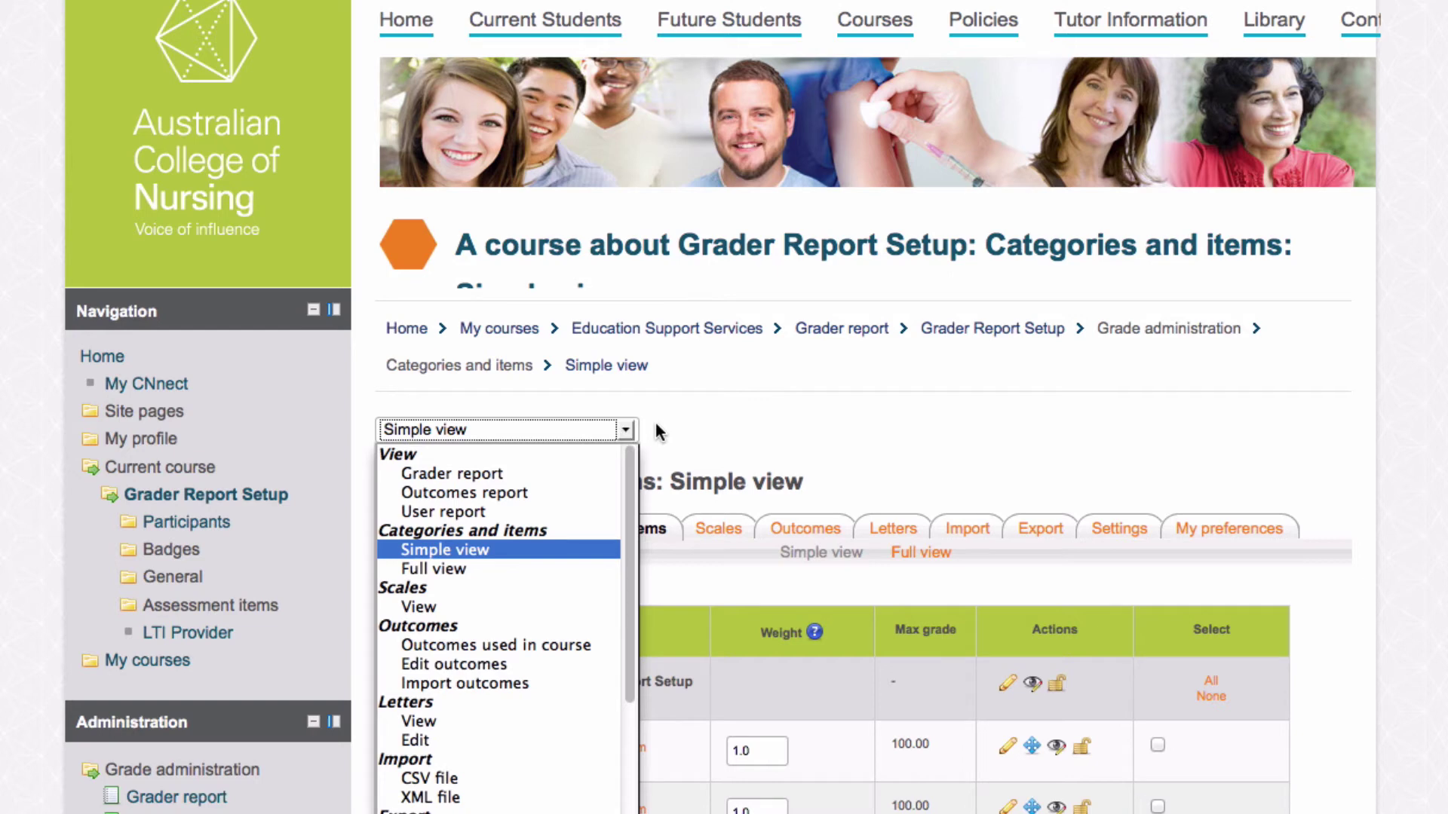
pyautogui.click(656, 424)
# Select discussion forum assessments 1a, 1b, 1c and 1d and move them to the Forum activities category
pyautogui.scroll(-3, 736, 592)
pyautogui.scroll(-3, 735, 591)
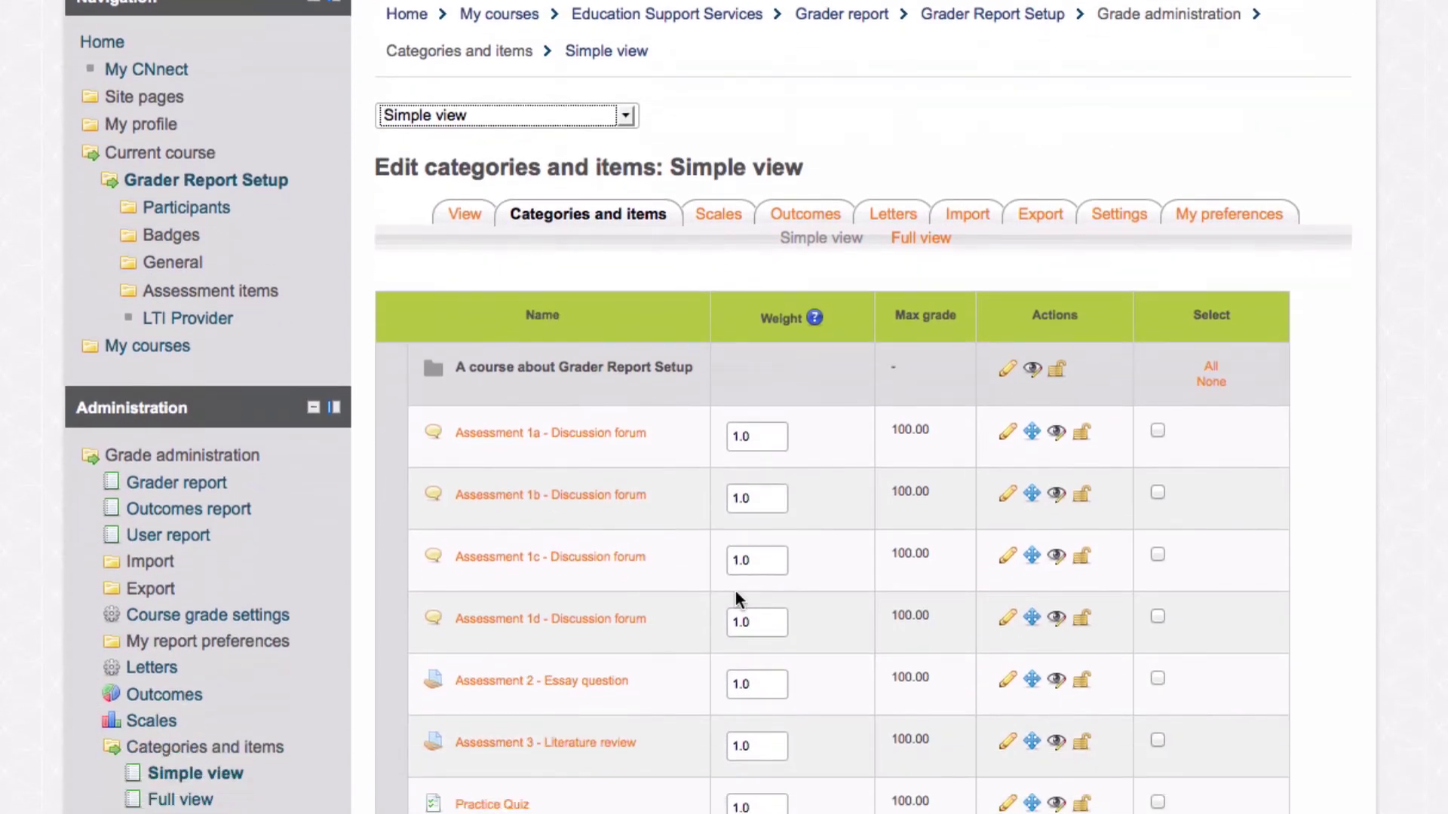
pyautogui.click(1157, 431)
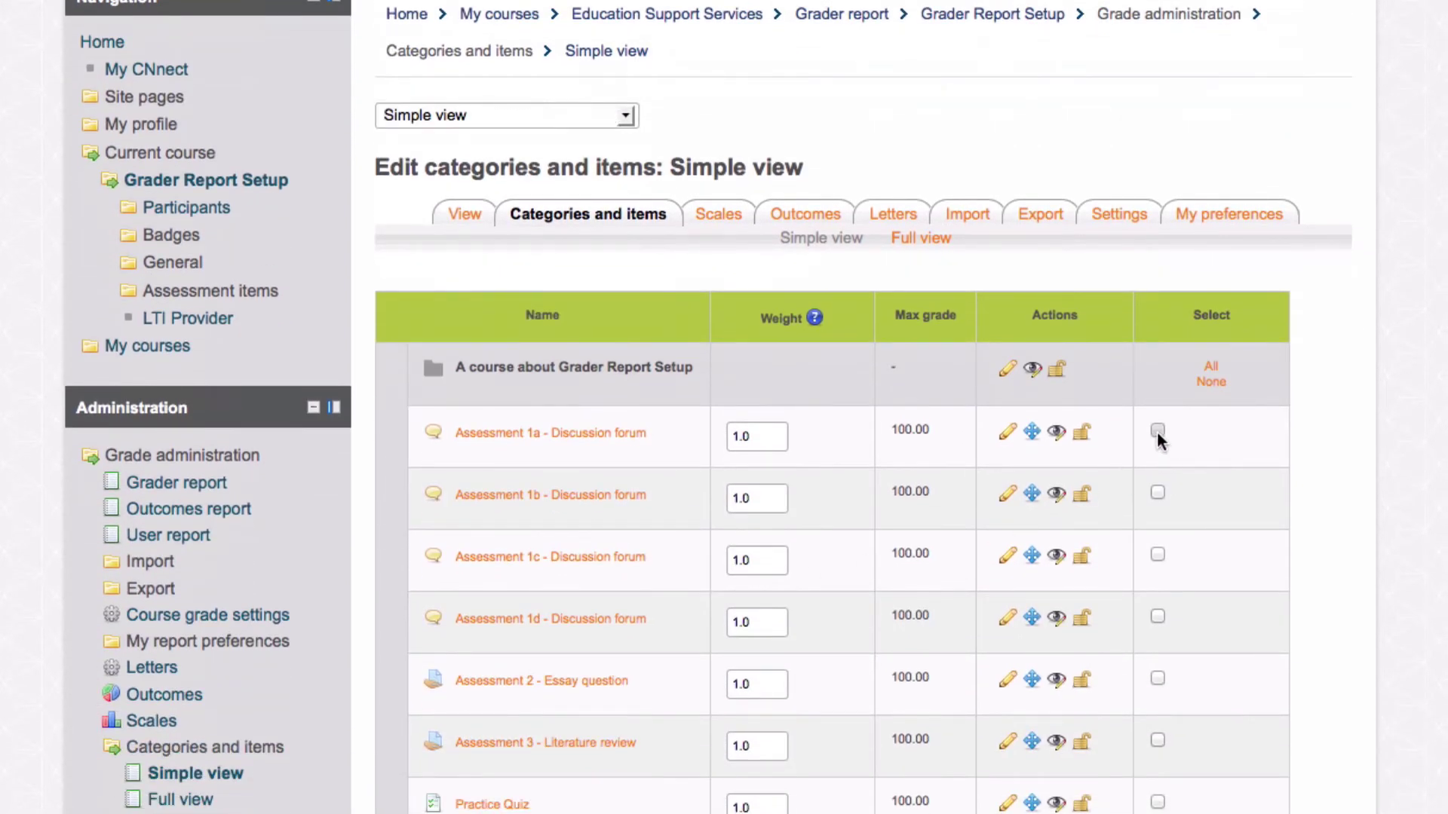
pyautogui.click(1157, 554)
pyautogui.scroll(-12, 1197, 648)
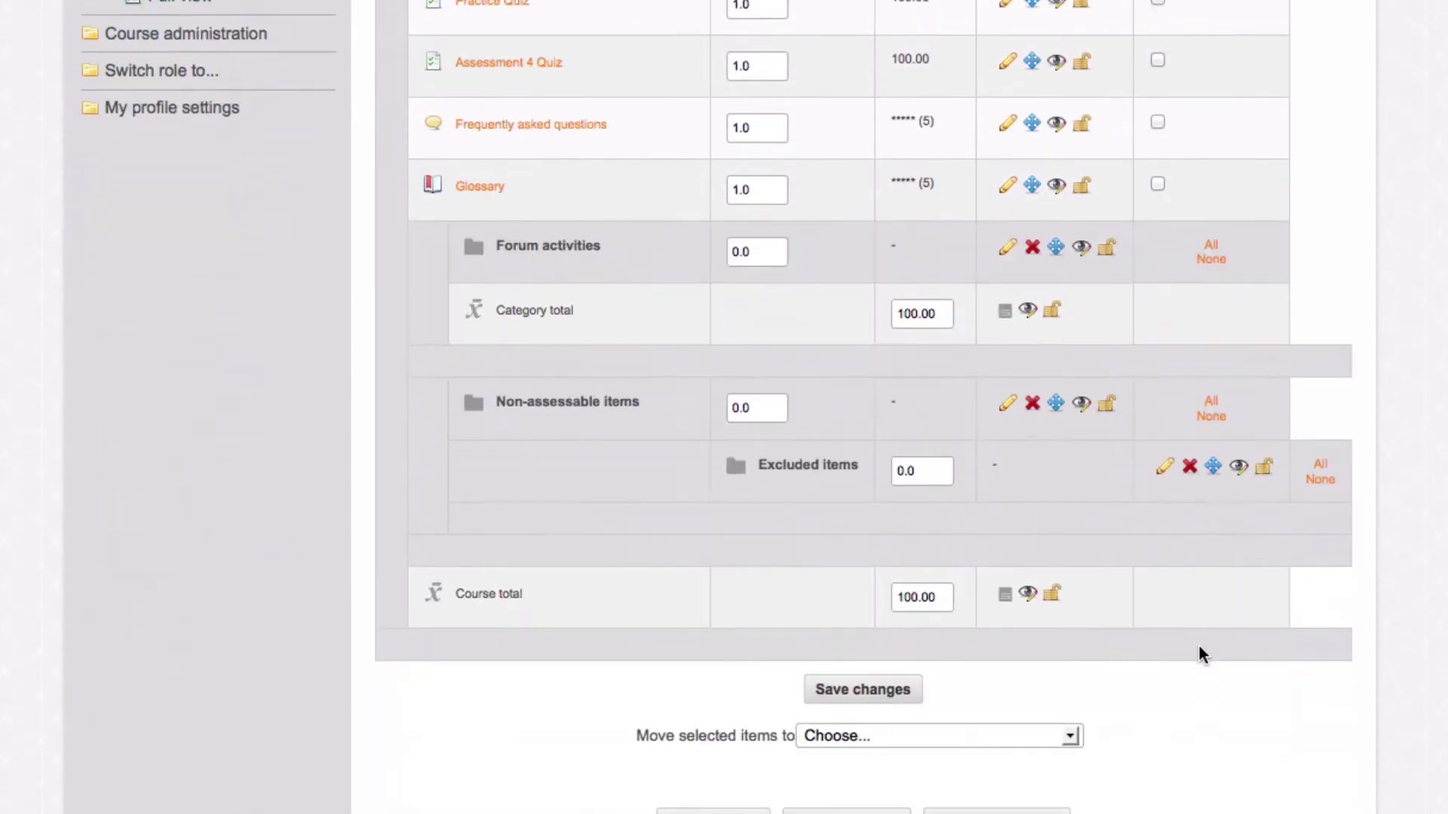
pyautogui.click(1065, 732)
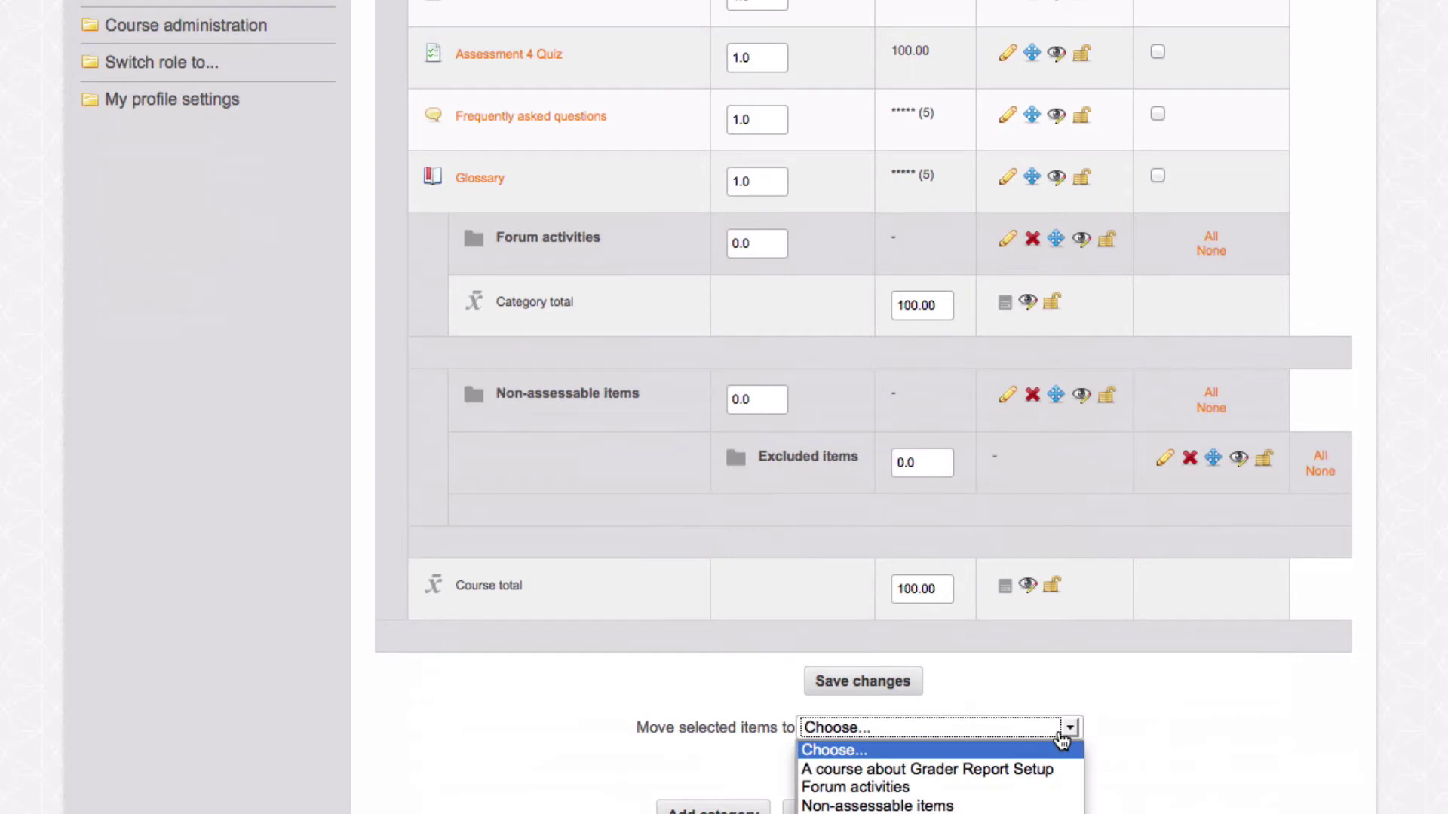
pyautogui.click(1014, 787)
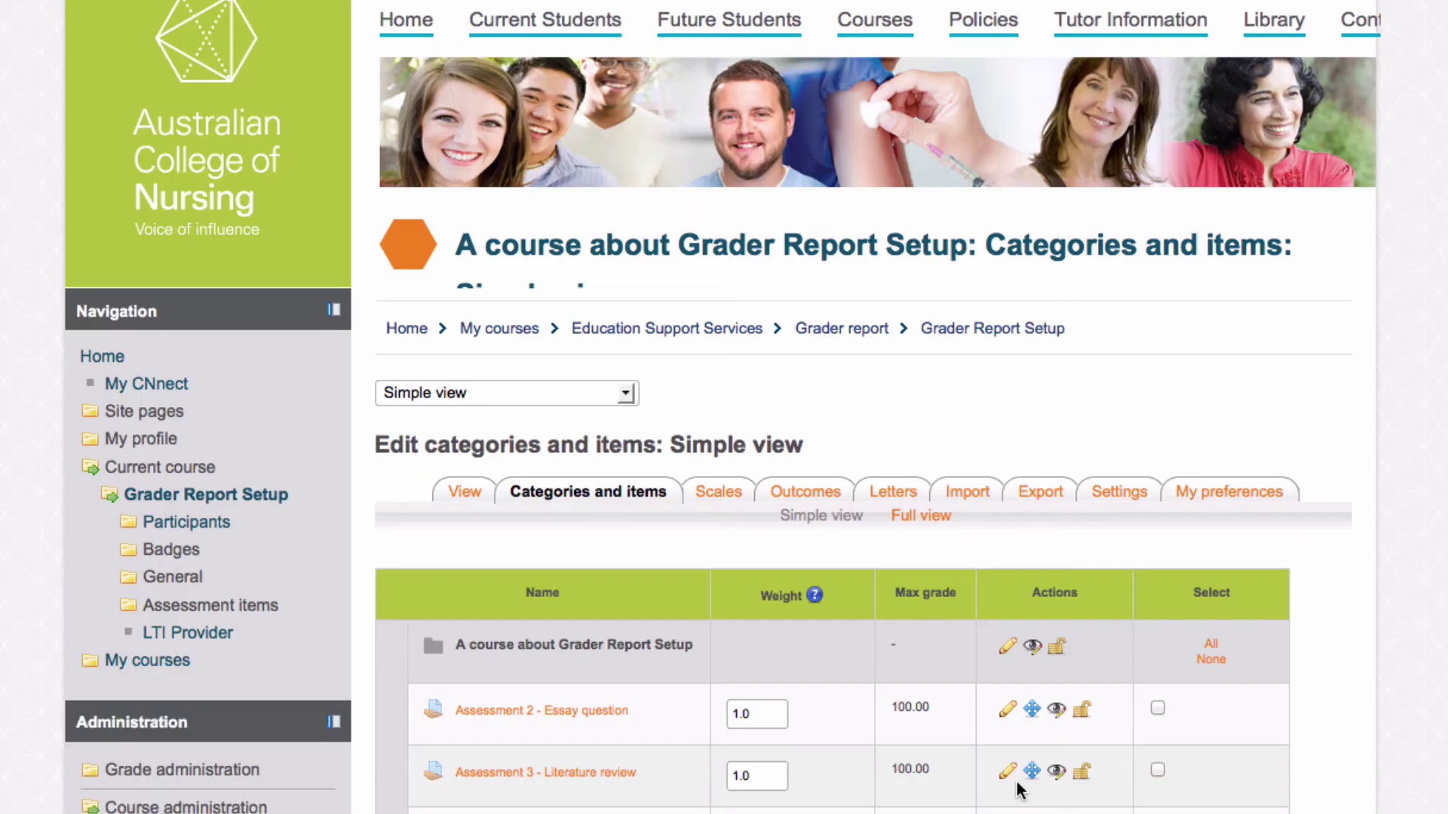
# Move Practice Quiz, Frequently asked questions and Glossary to the Excluded items category and save the changes
pyautogui.scroll(-4, 1018, 790)
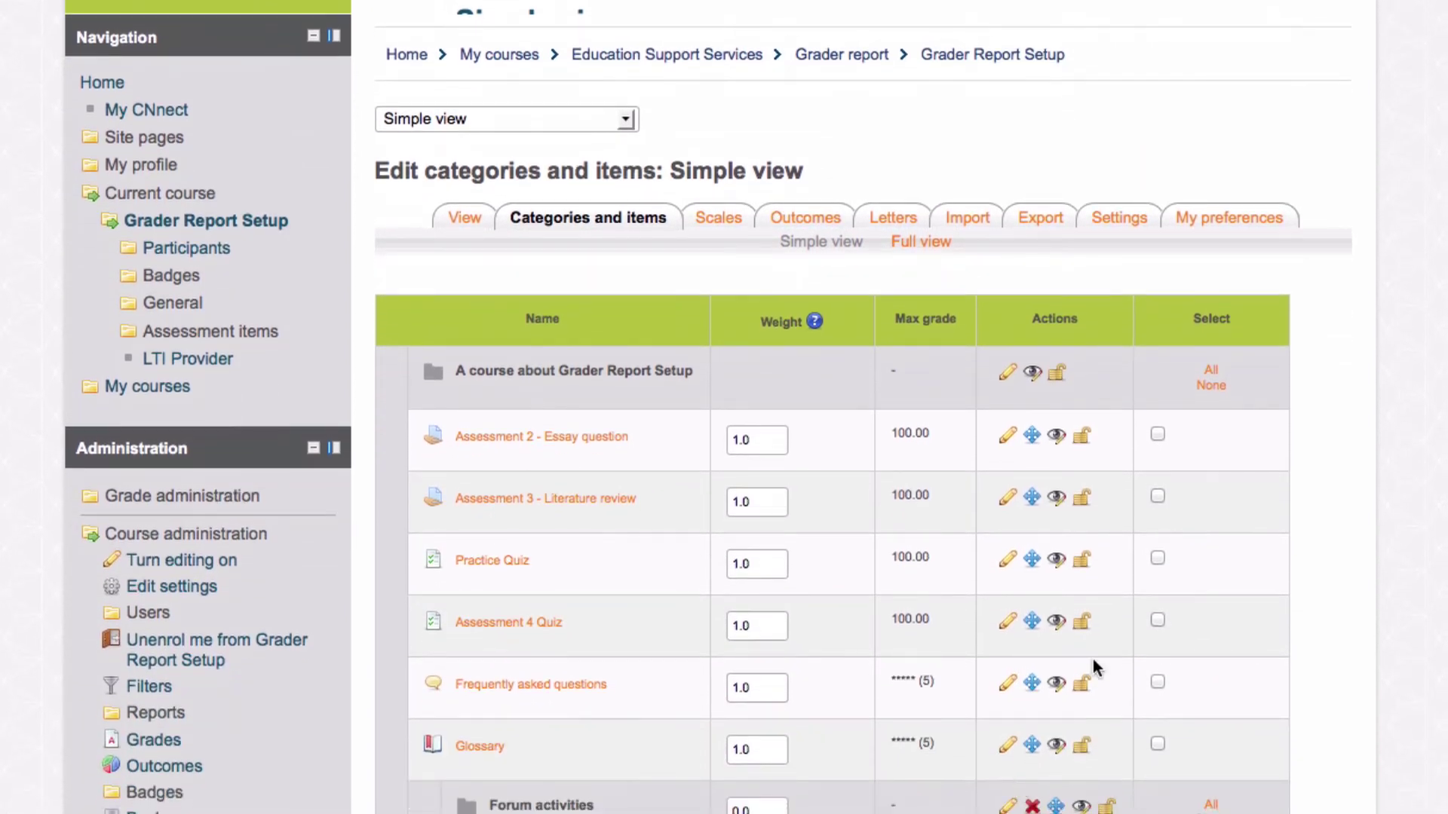
pyautogui.click(1158, 559)
pyautogui.click(1158, 683)
pyautogui.click(1159, 745)
pyautogui.scroll(-10, 1264, 603)
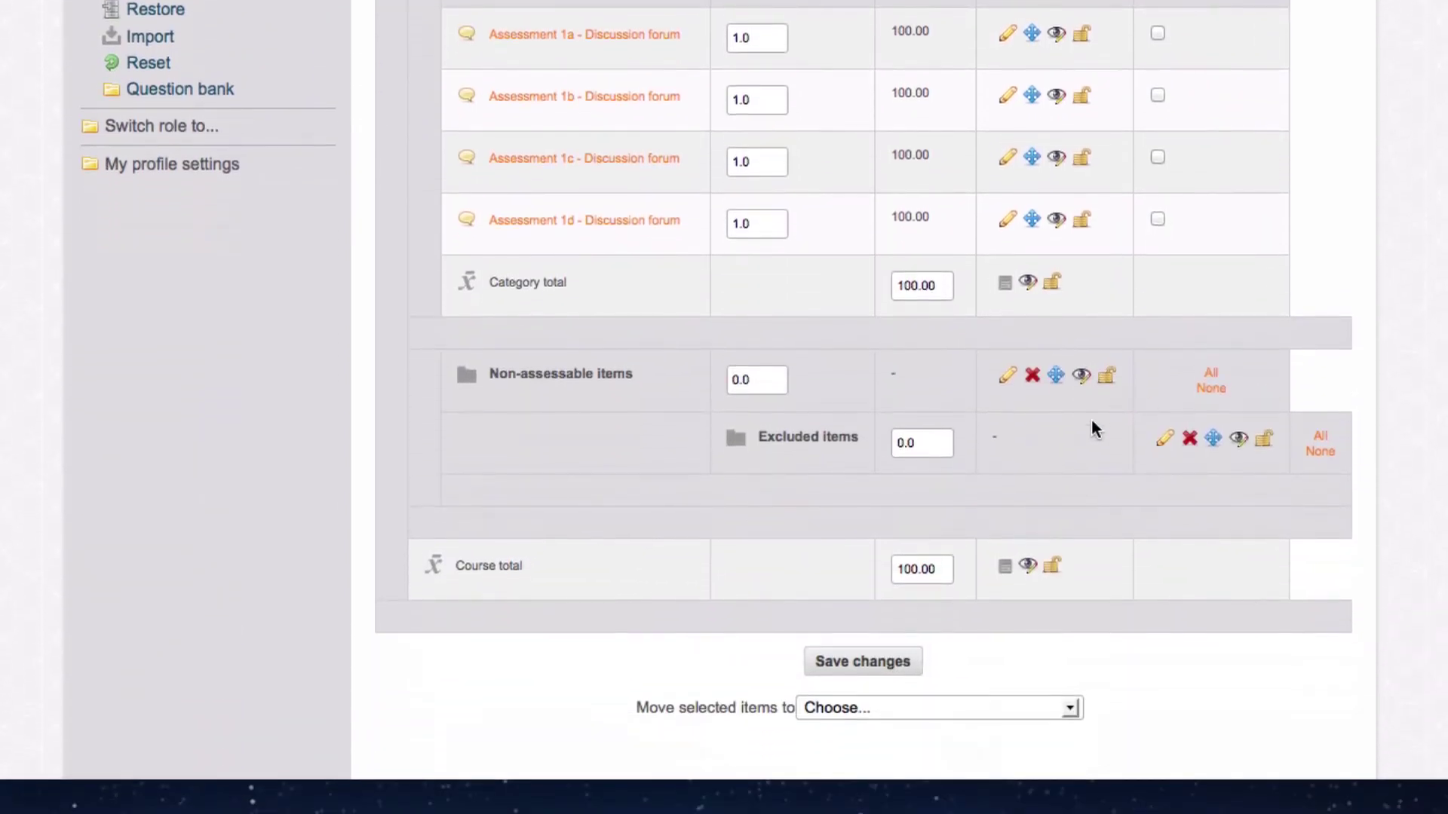
pyautogui.click(983, 709)
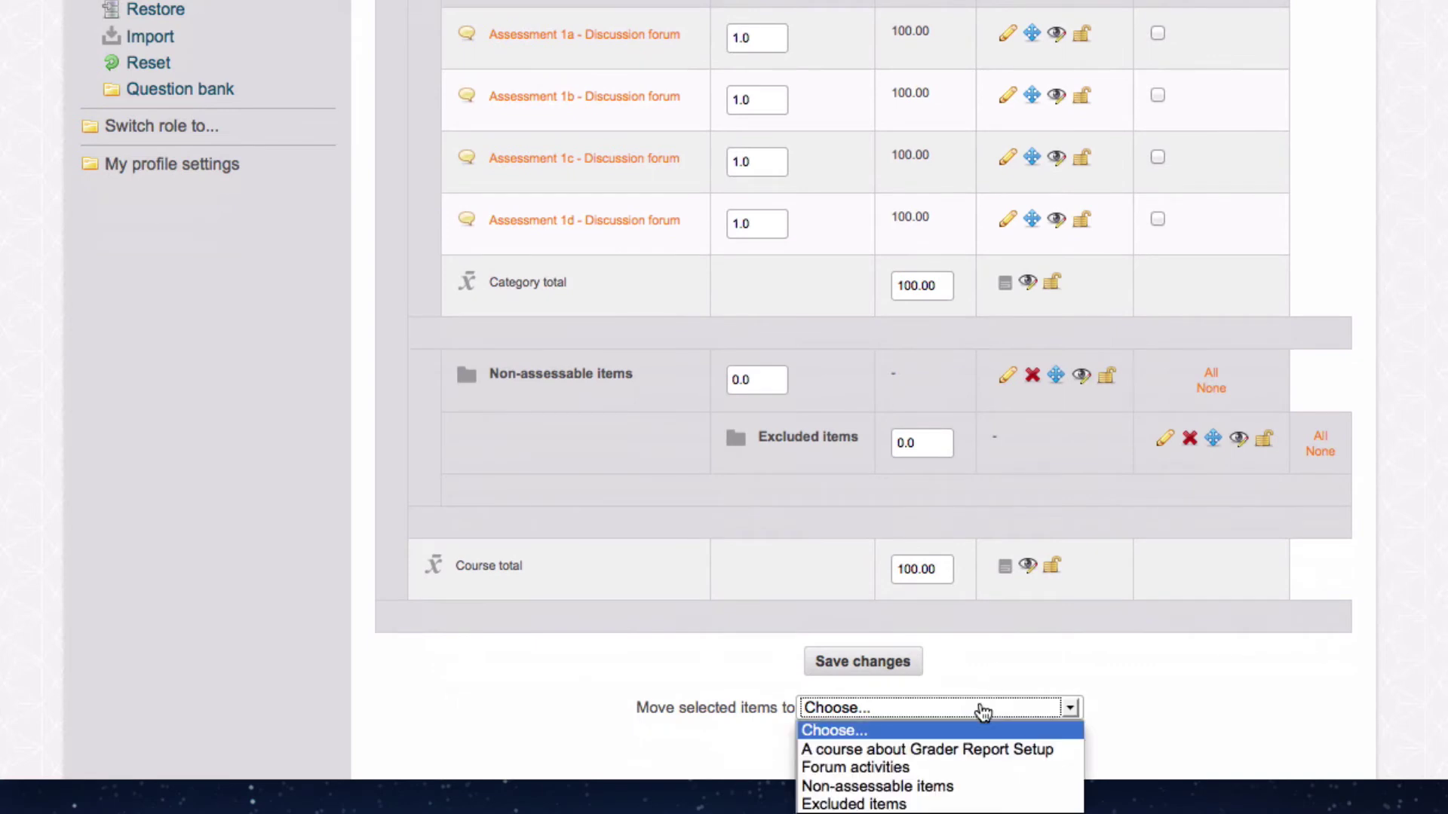
pyautogui.click(929, 804)
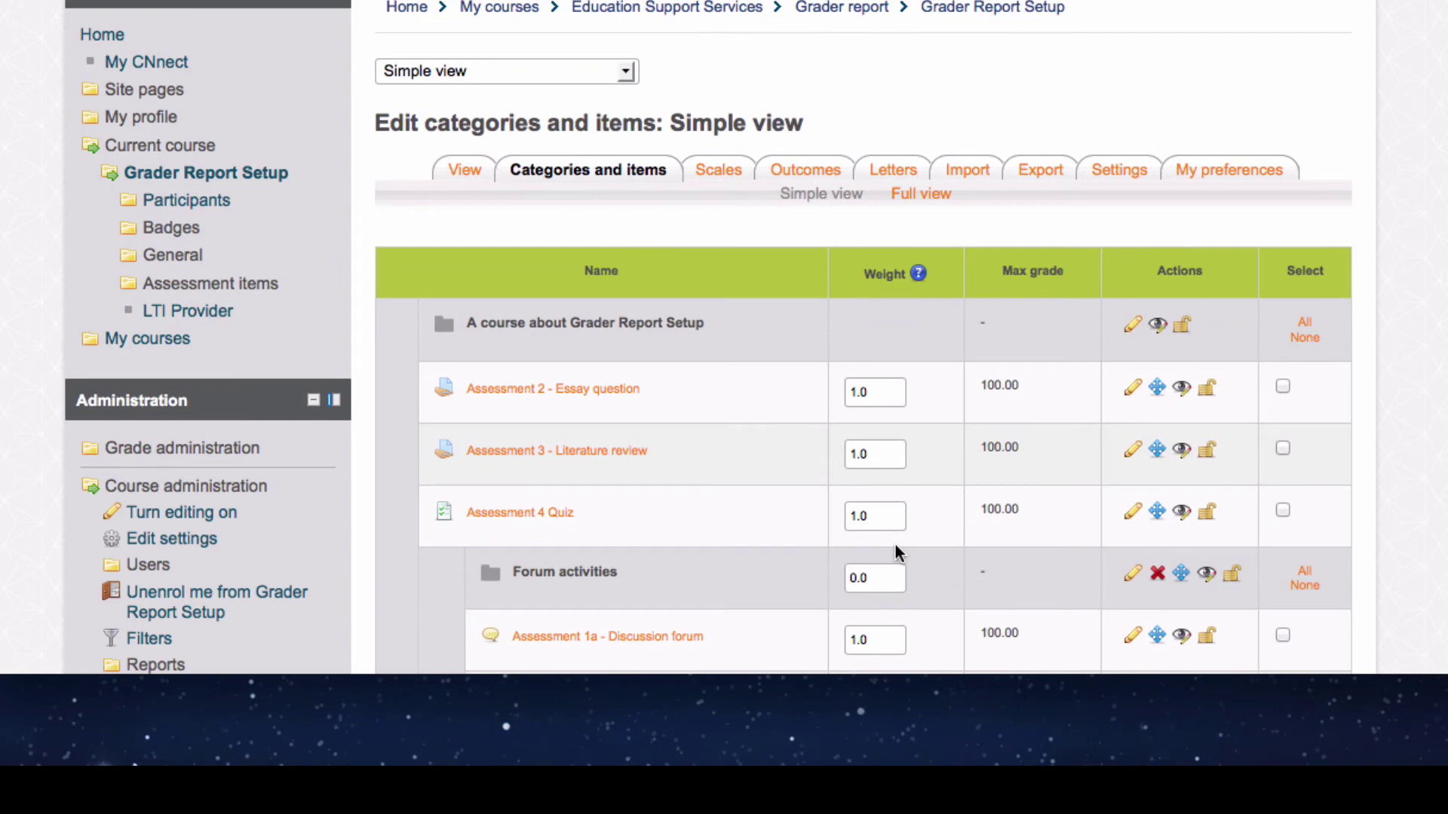
pyautogui.scroll(-7, 895, 546)
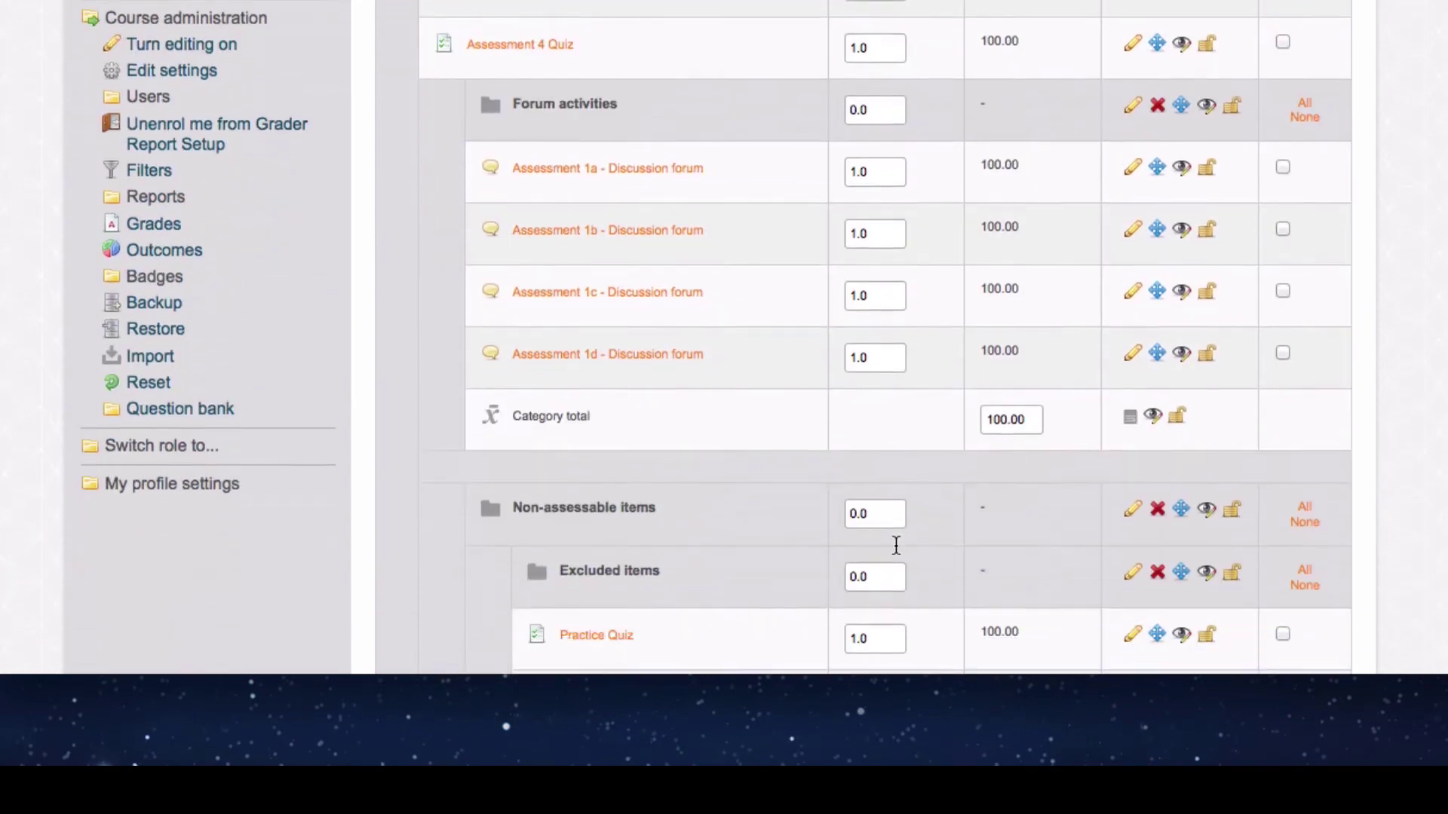
pyautogui.scroll(-6, 896, 545)
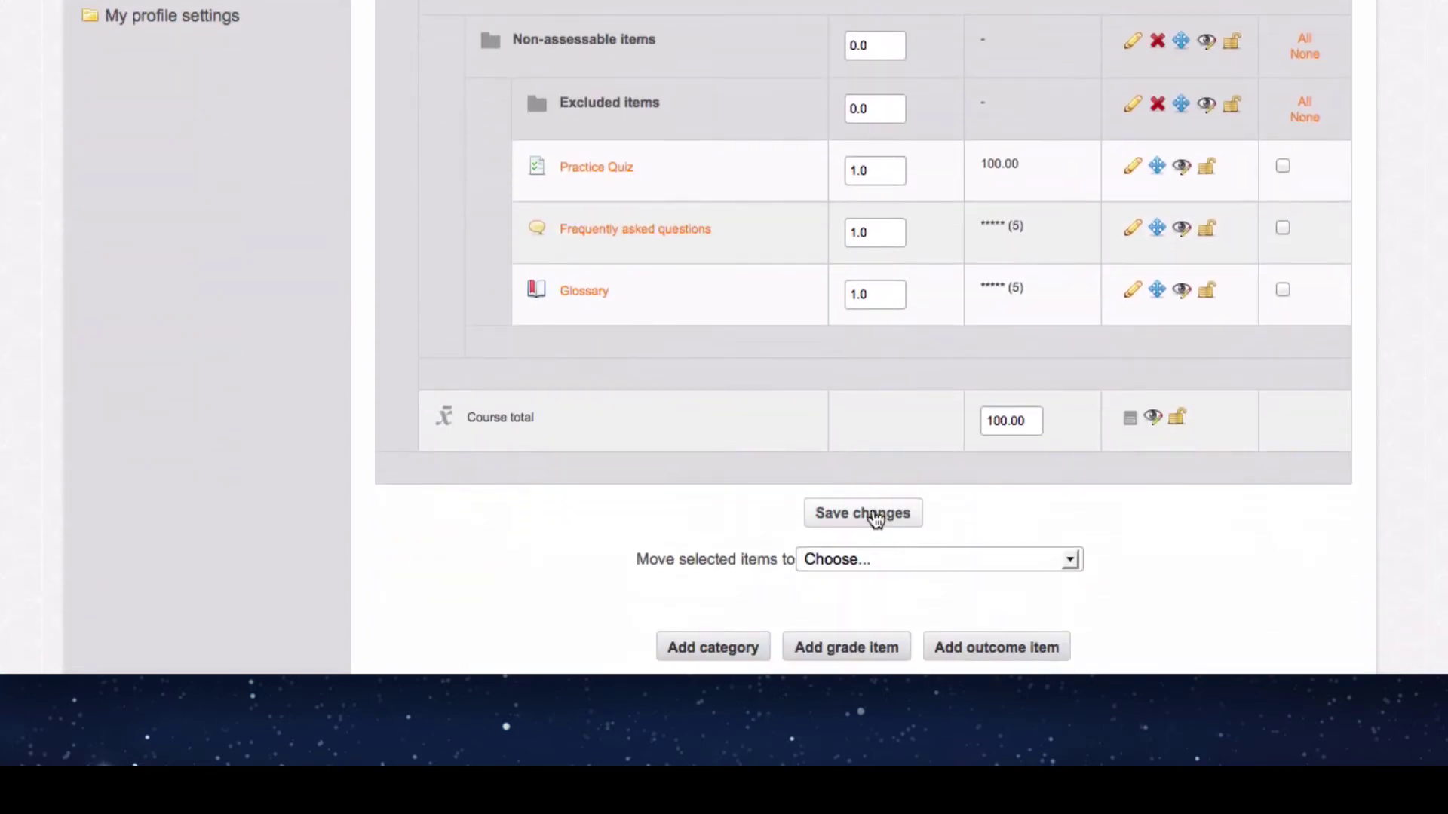
pyautogui.click(876, 520)
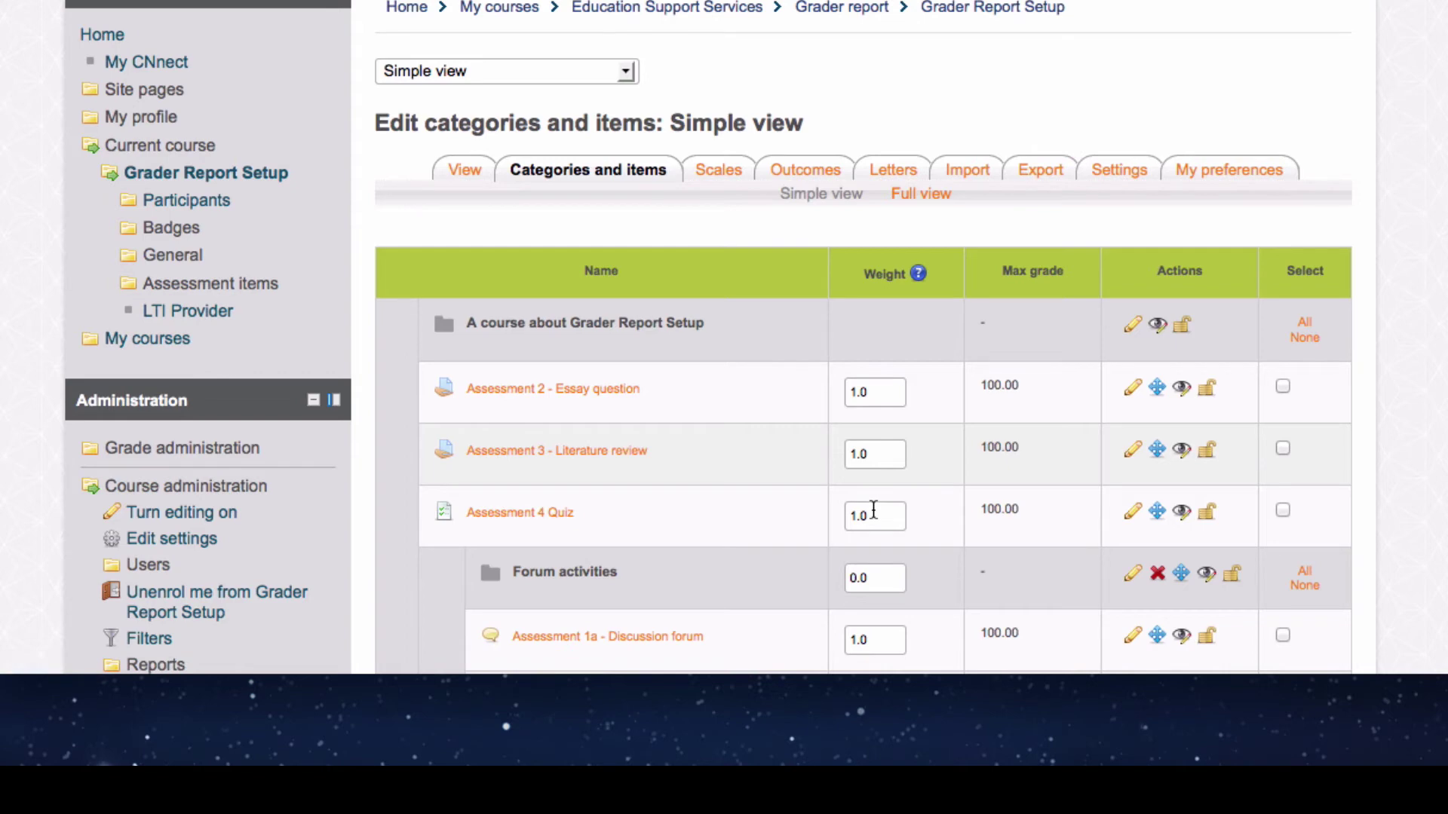
# Move the Forum activities category to the first position in the course, above Assessment 2 - Essay question
pyautogui.scroll(-4, 792, 413)
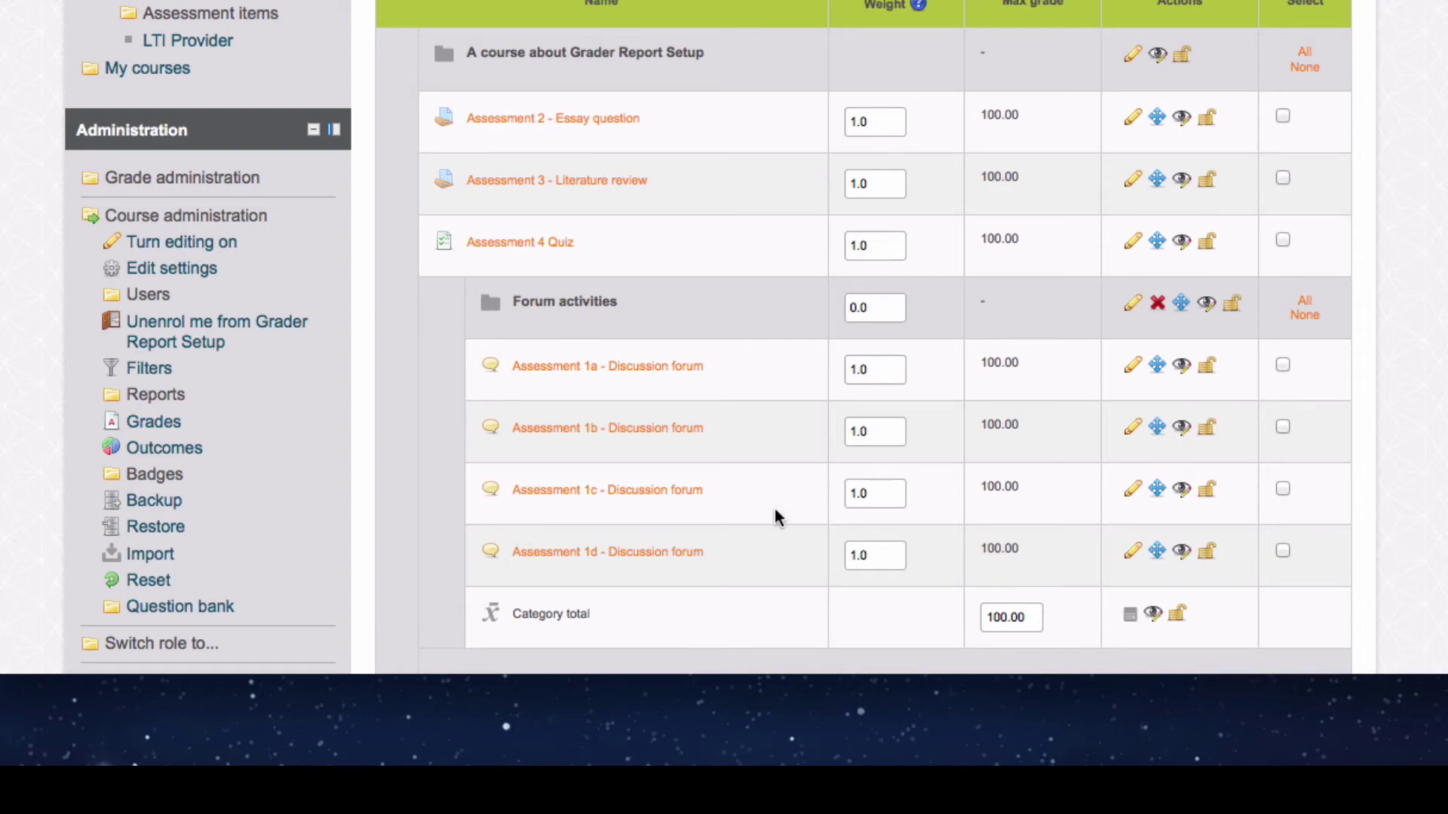
pyautogui.click(1183, 304)
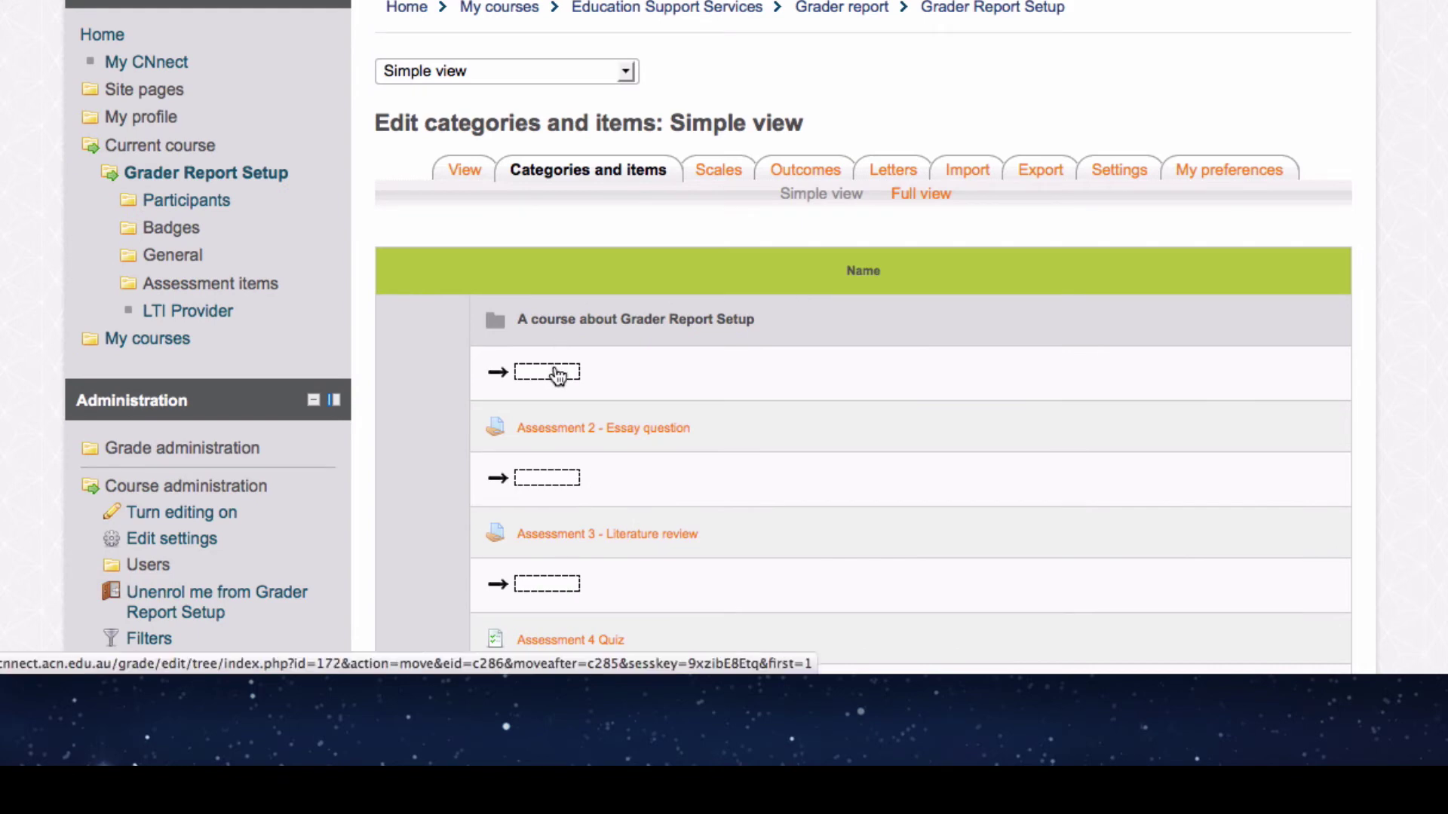
pyautogui.click(558, 373)
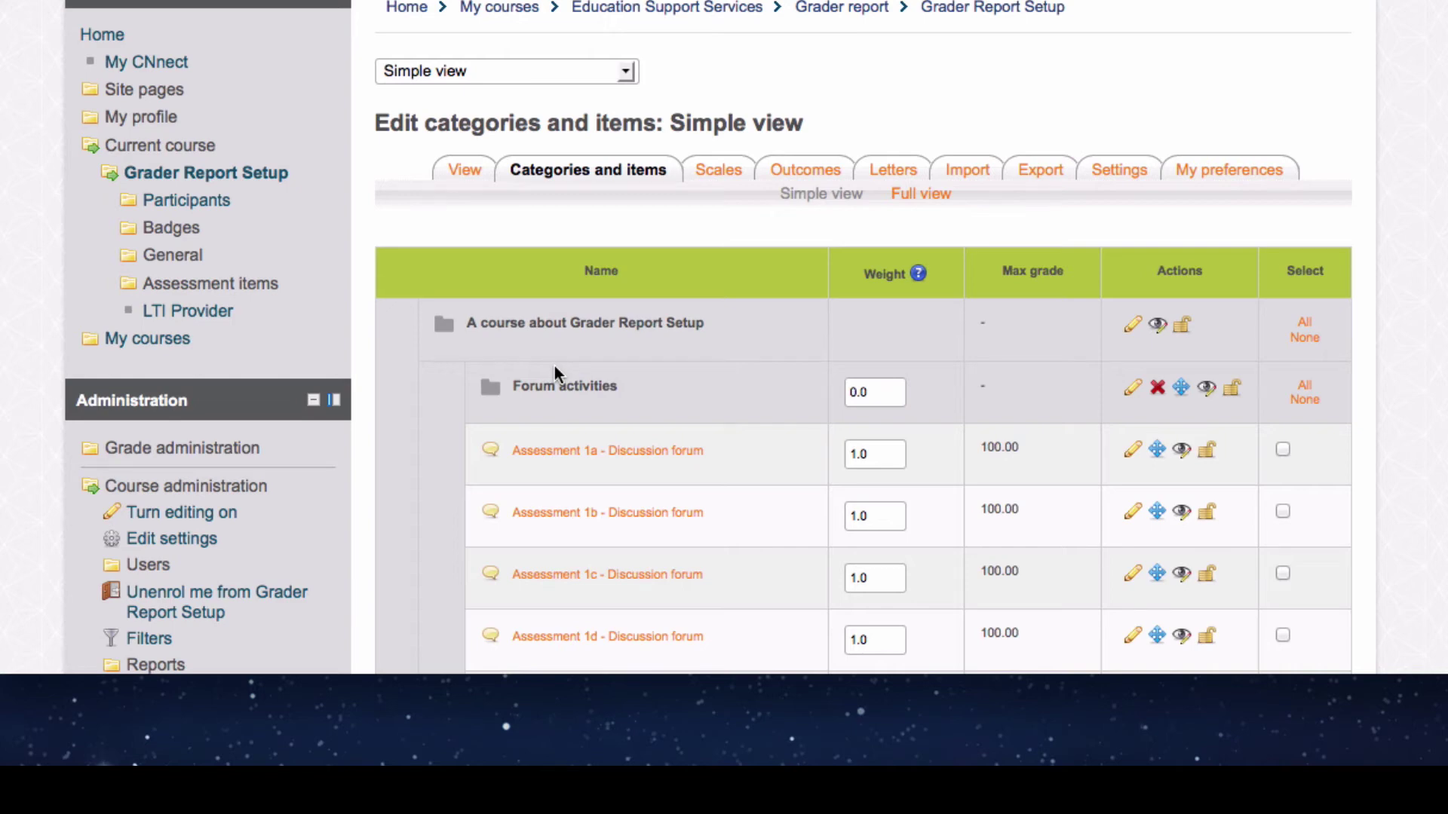
# Set the weight of the Forum activities category to 0.10
pyautogui.scroll(-3, 690, 428)
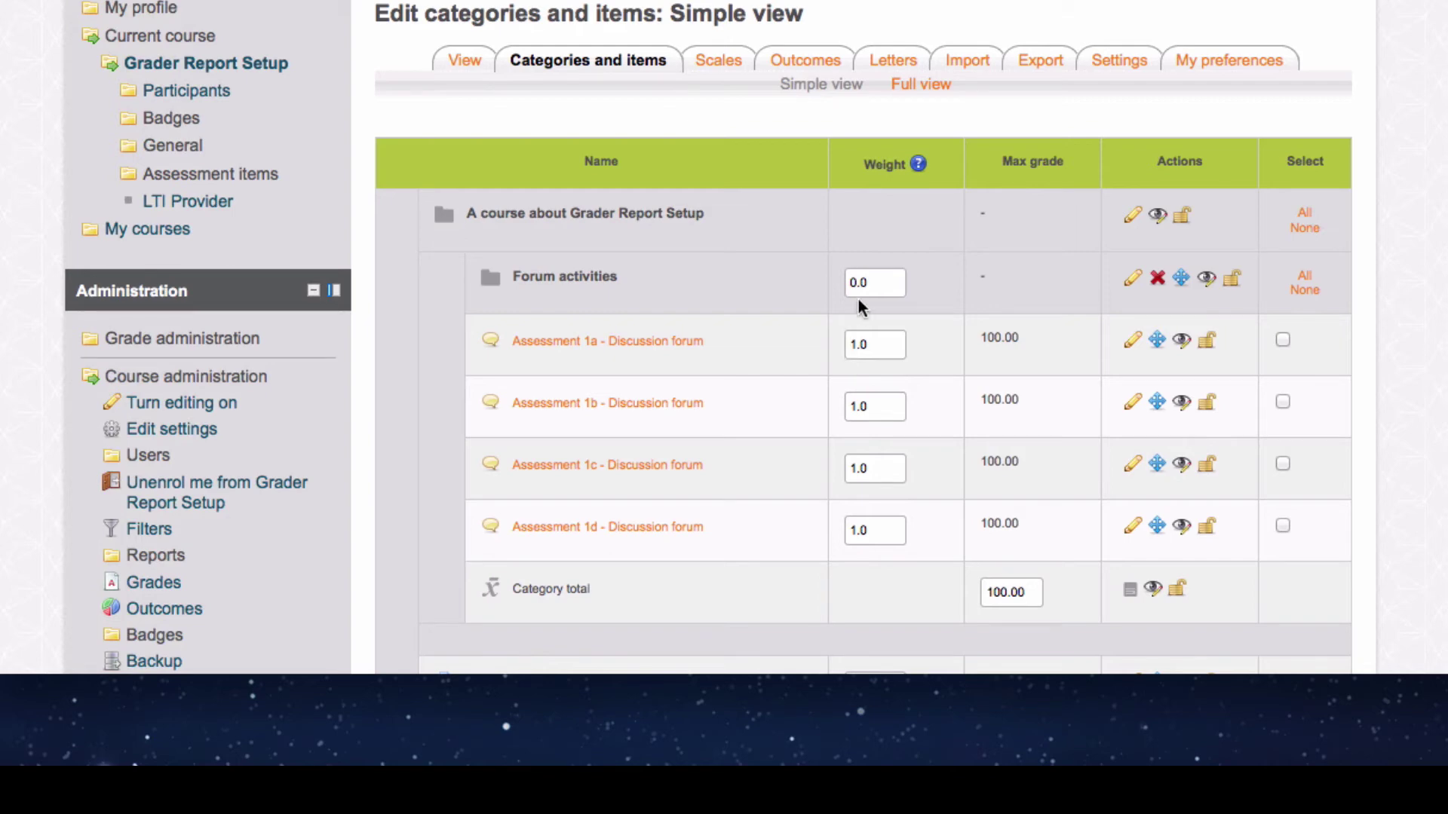
pyautogui.click(871, 282)
pyautogui.press('BackSpace')
pyautogui.write('10')
# Set the weights of Assessment 2 to 0.40, Assessment 3 to 0.30 and Assessment 4 Quiz to 0.20, and save the changes
pyautogui.scroll(-5, 957, 251)
pyautogui.scroll(-2, 957, 250)
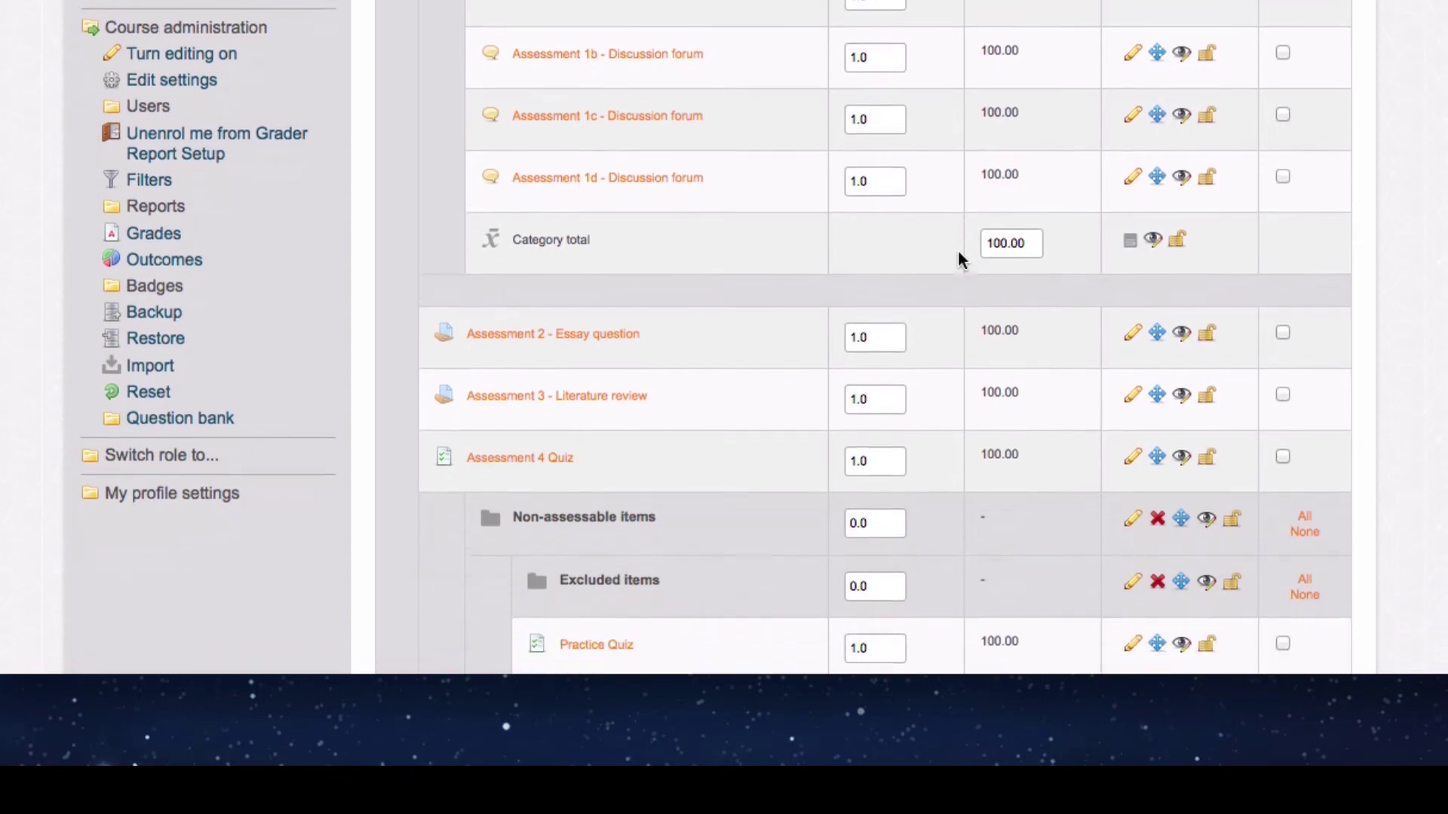
pyautogui.scroll(-1, 958, 250)
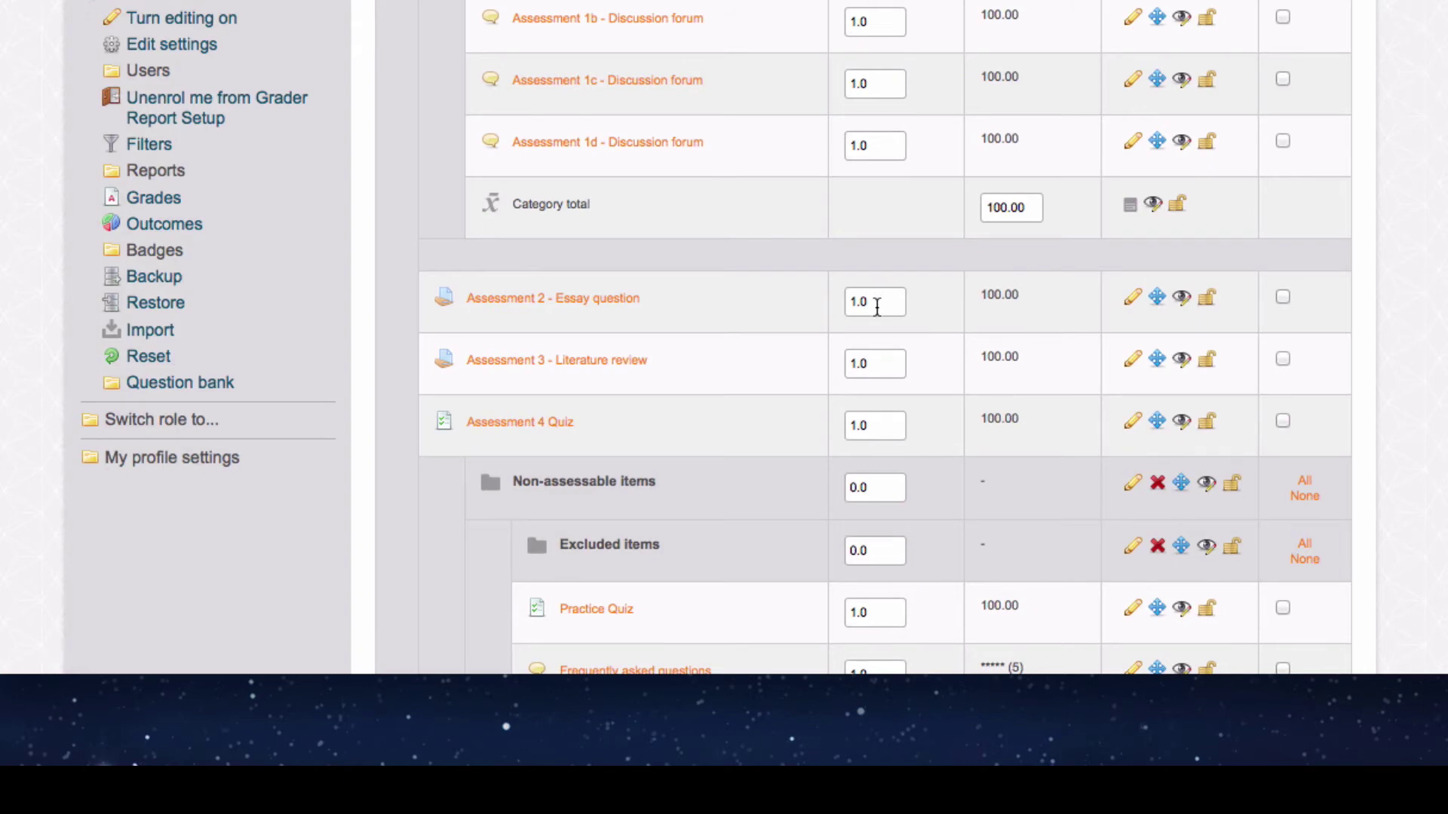
pyautogui.moveTo(873, 304); pyautogui.dragTo(846, 304)
pyautogui.write('0.40')
pyautogui.moveTo(875, 365); pyautogui.dragTo(811, 372)
pyautogui.write('0.30')
pyautogui.moveTo(885, 430); pyautogui.dragTo(812, 427)
pyautogui.write('0.20')
pyautogui.scroll(-8, 776, 148)
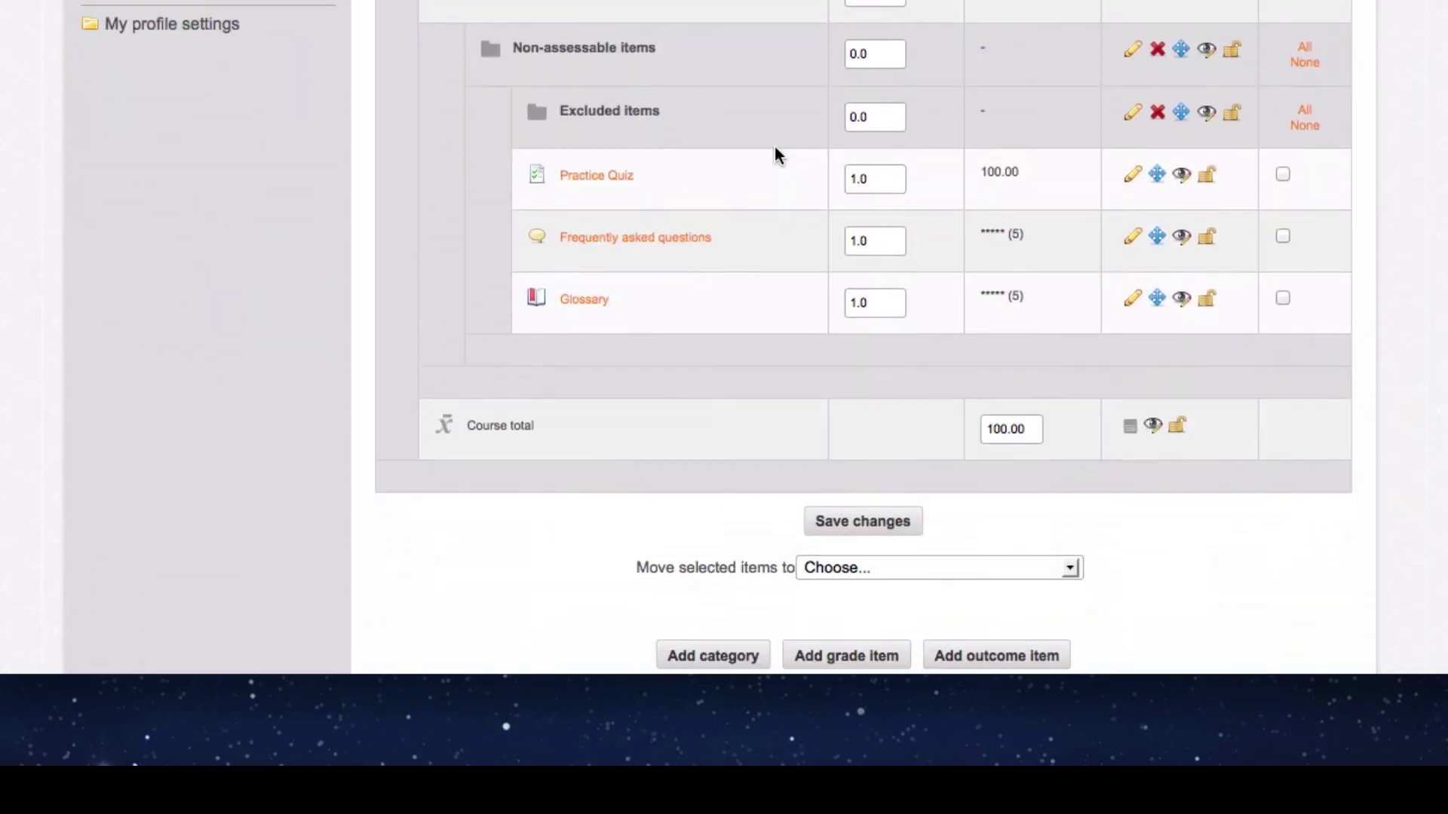
pyautogui.scroll(-1, 775, 147)
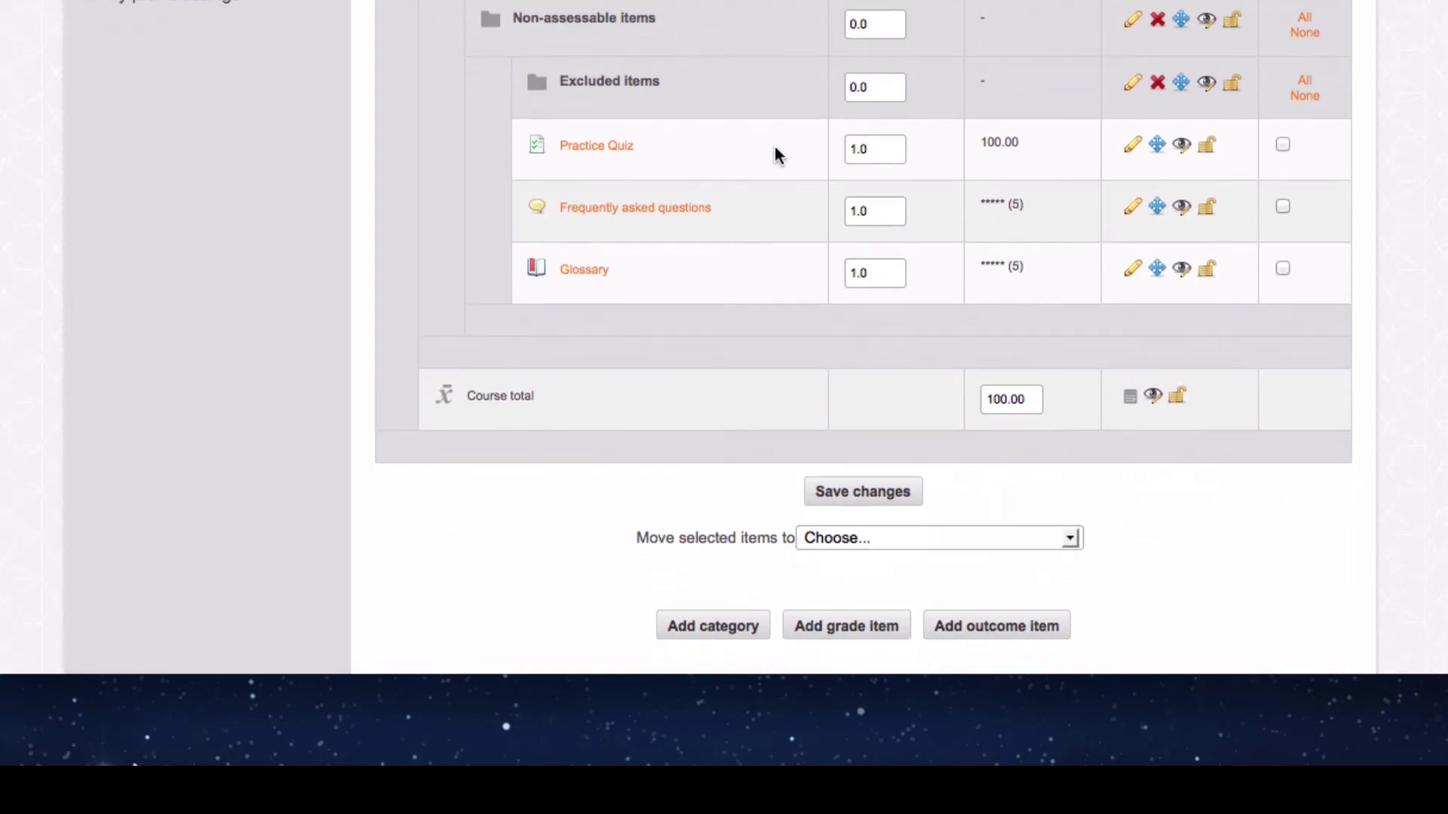
pyautogui.click(862, 495)
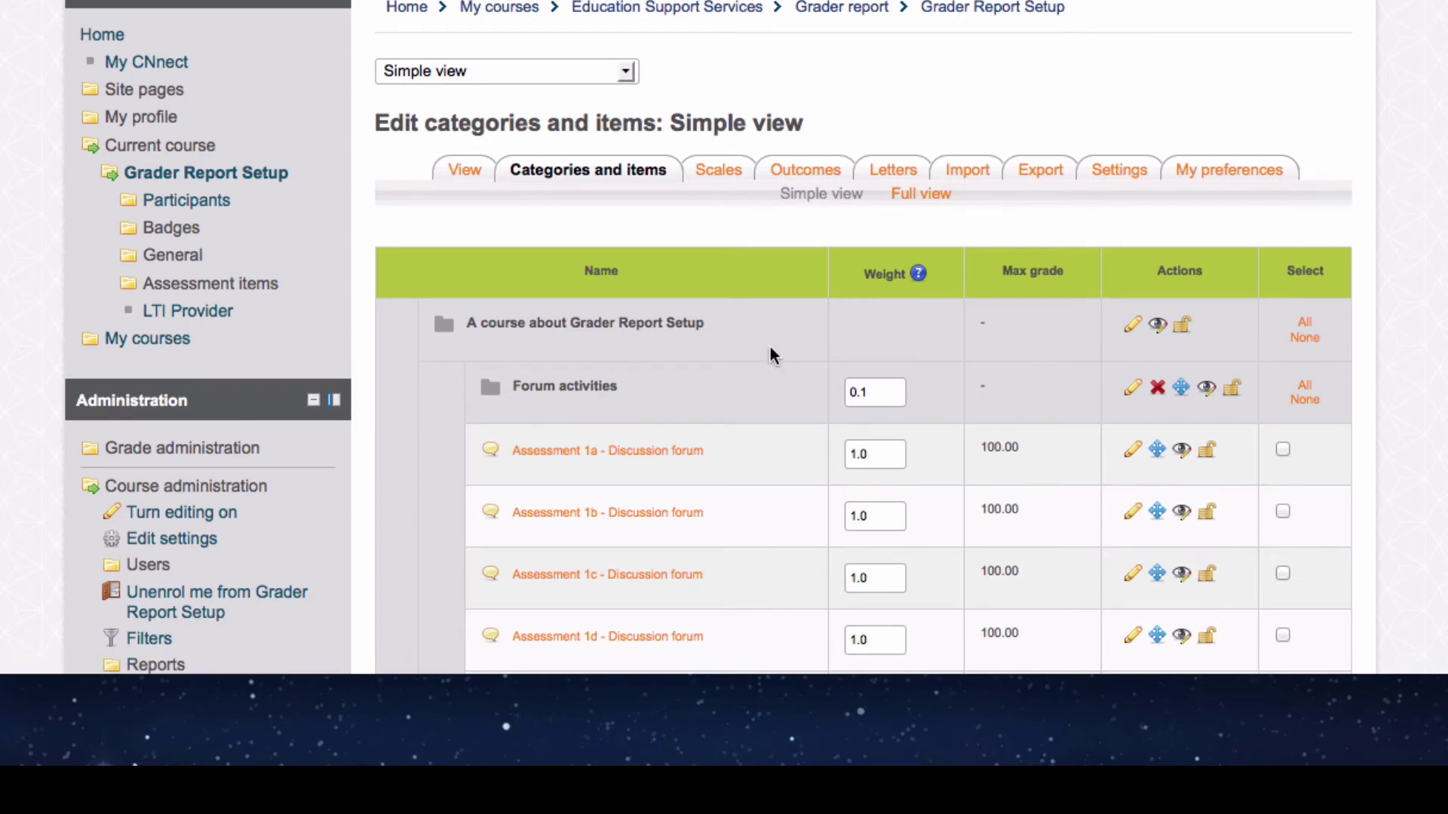
# Open the grader report and collapse the Forum activities category so its individual forum columns are folded away
pyautogui.scroll(-2, 771, 347)
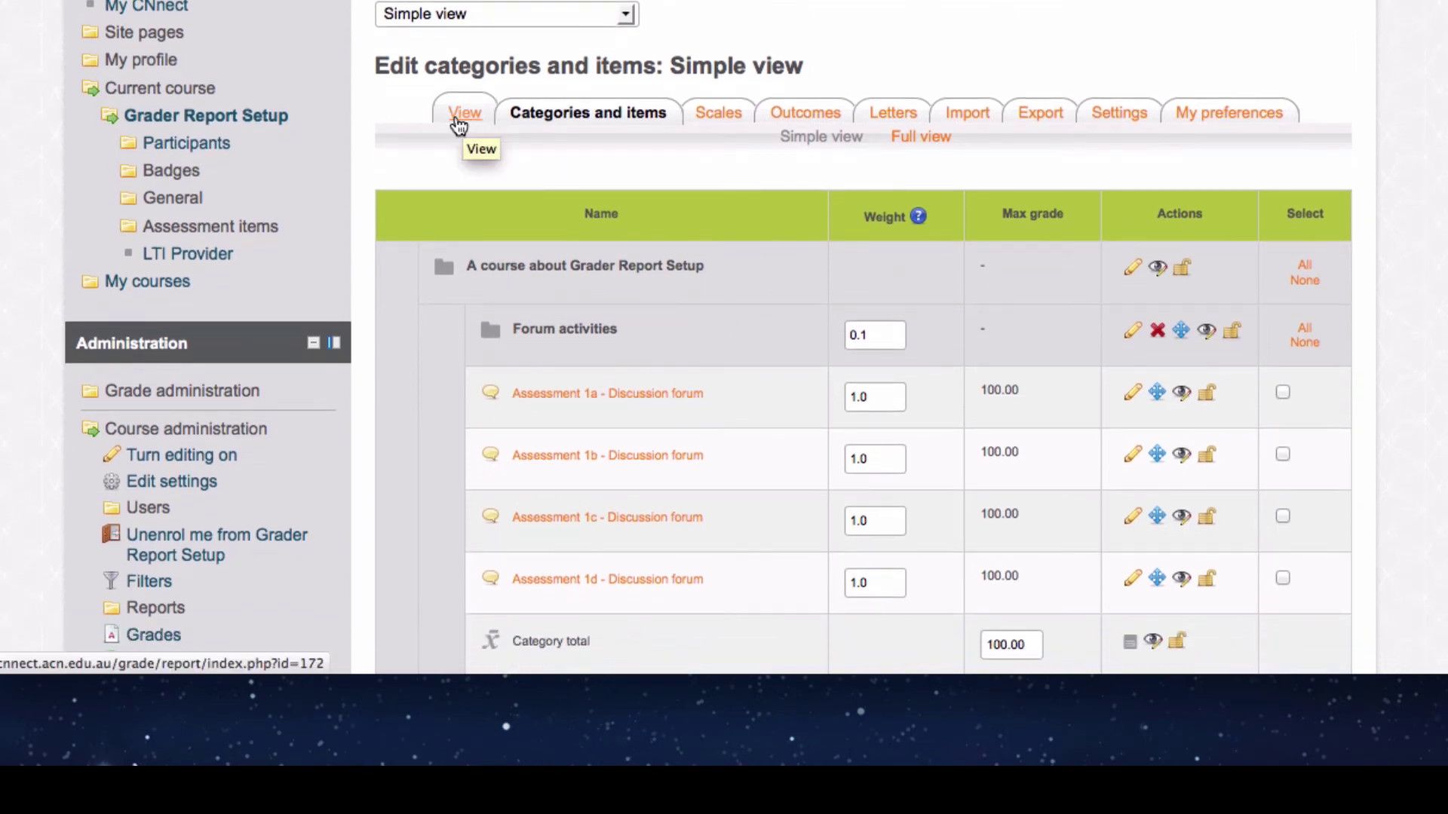
pyautogui.click(518, 27)
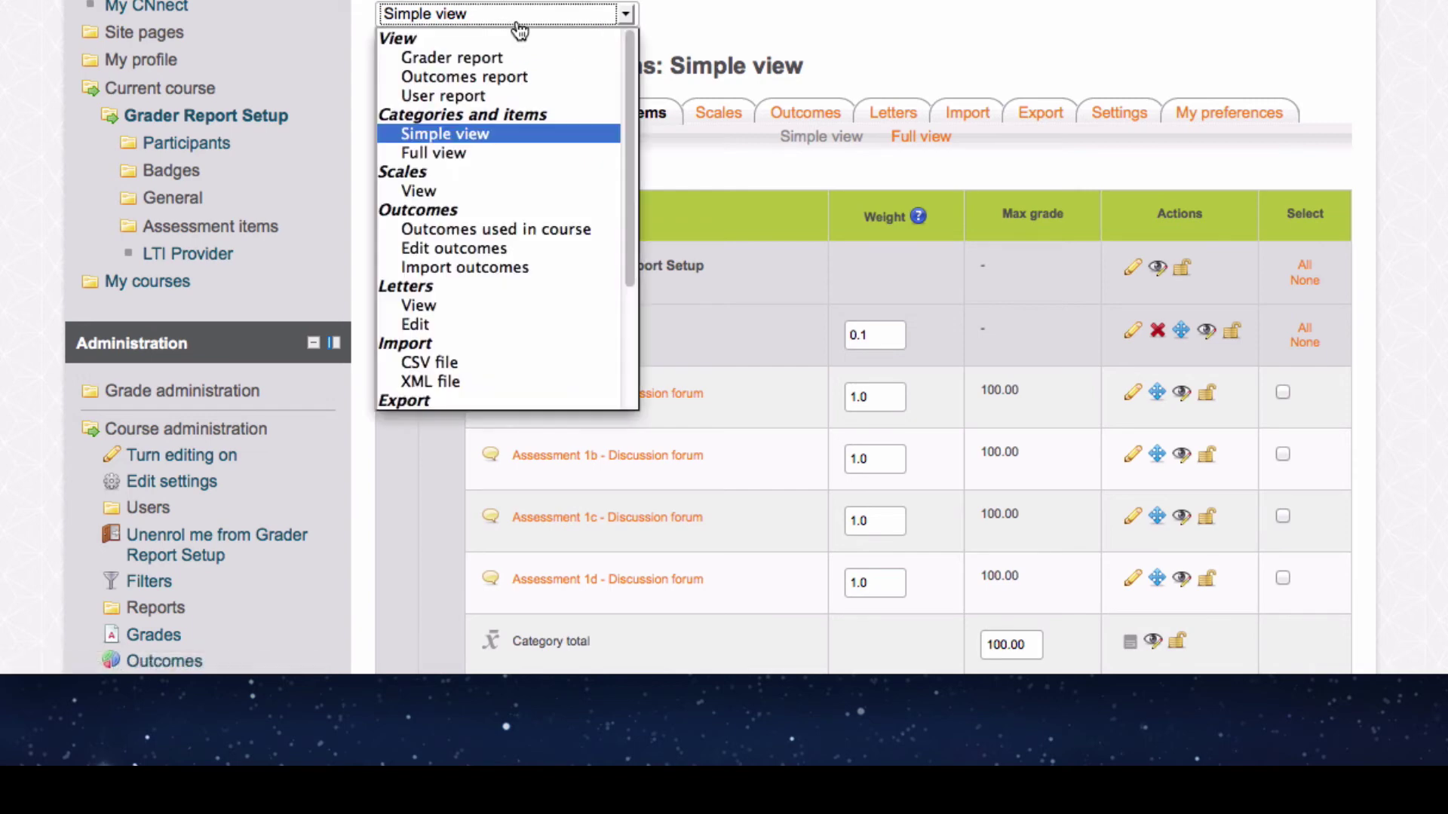
pyautogui.click(499, 58)
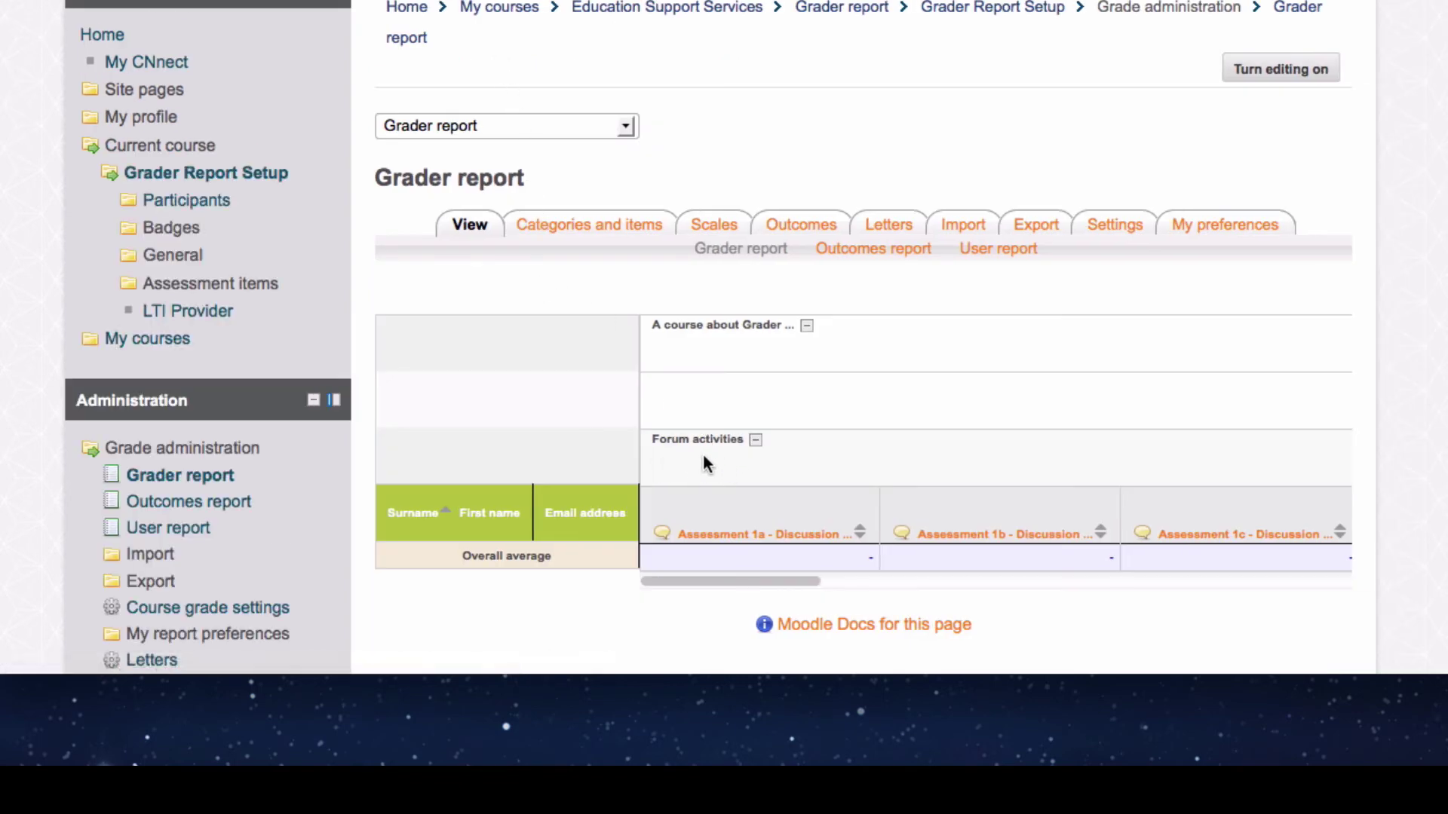
pyautogui.click(755, 441)
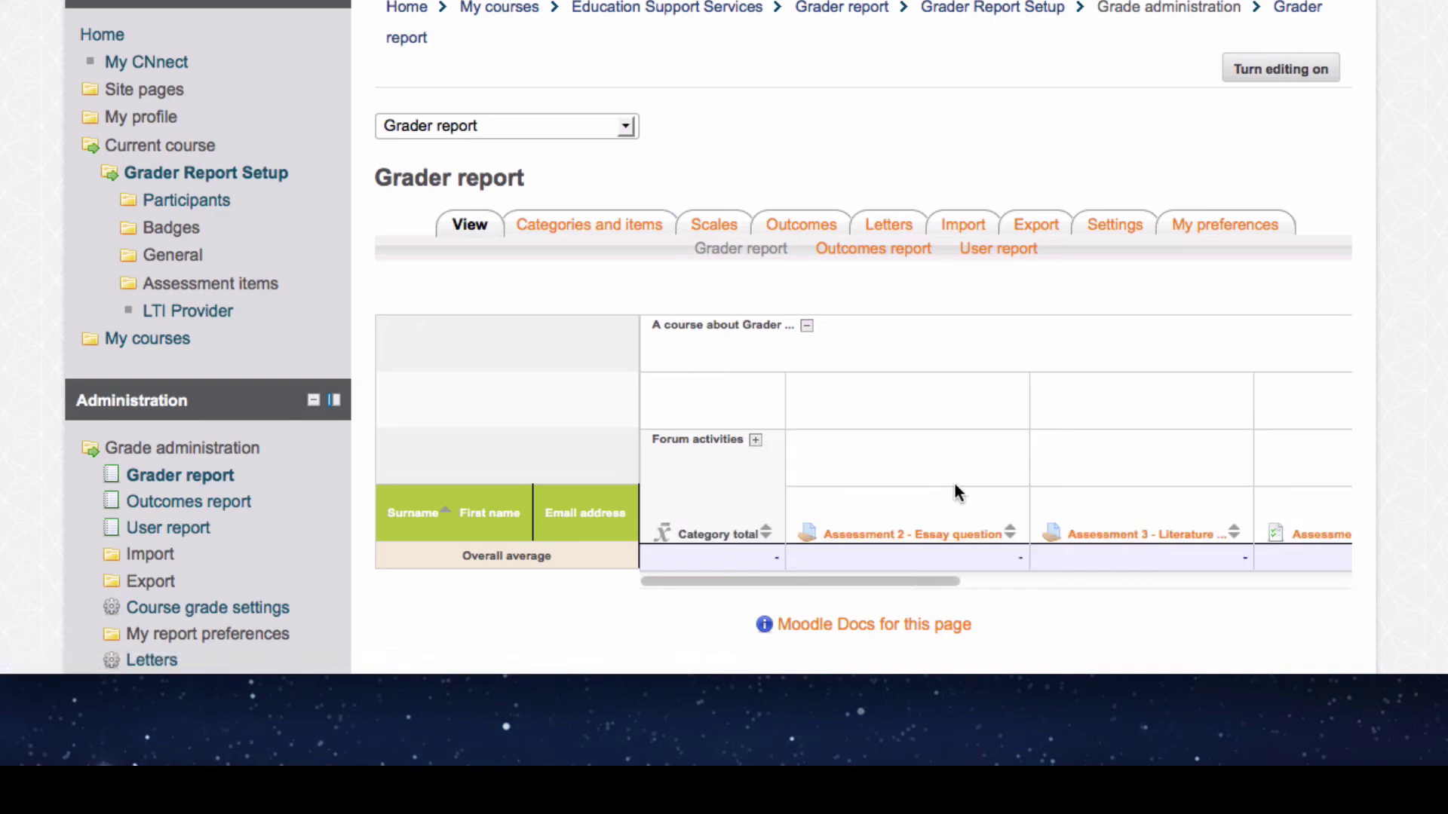
# Collapse the Non-assessable items category in the grader report and return to the first grade columns
pyautogui.hscroll(2, 955, 492)
pyautogui.hscroll(10, 955, 492)
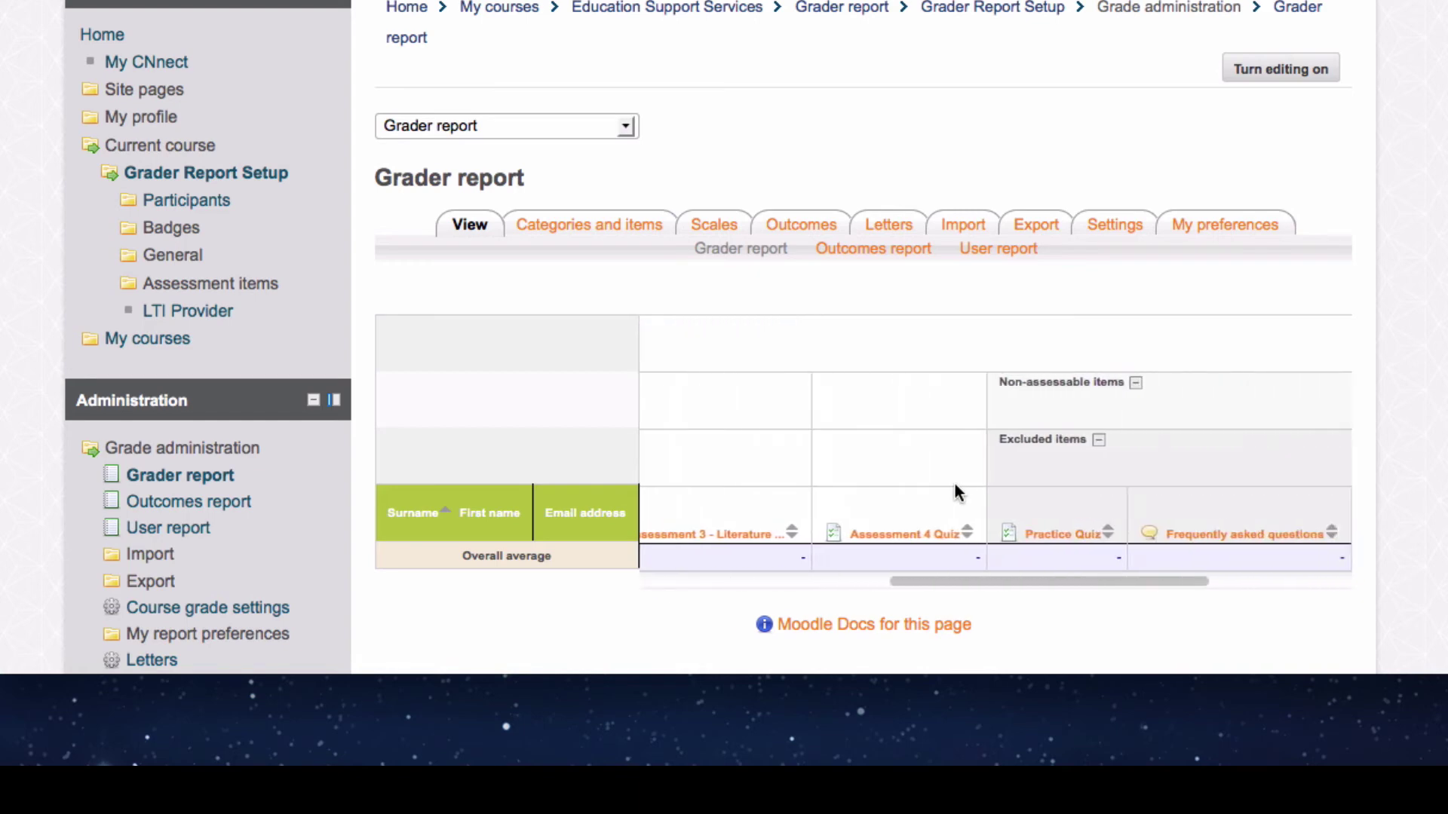
pyautogui.hscroll(5, 955, 488)
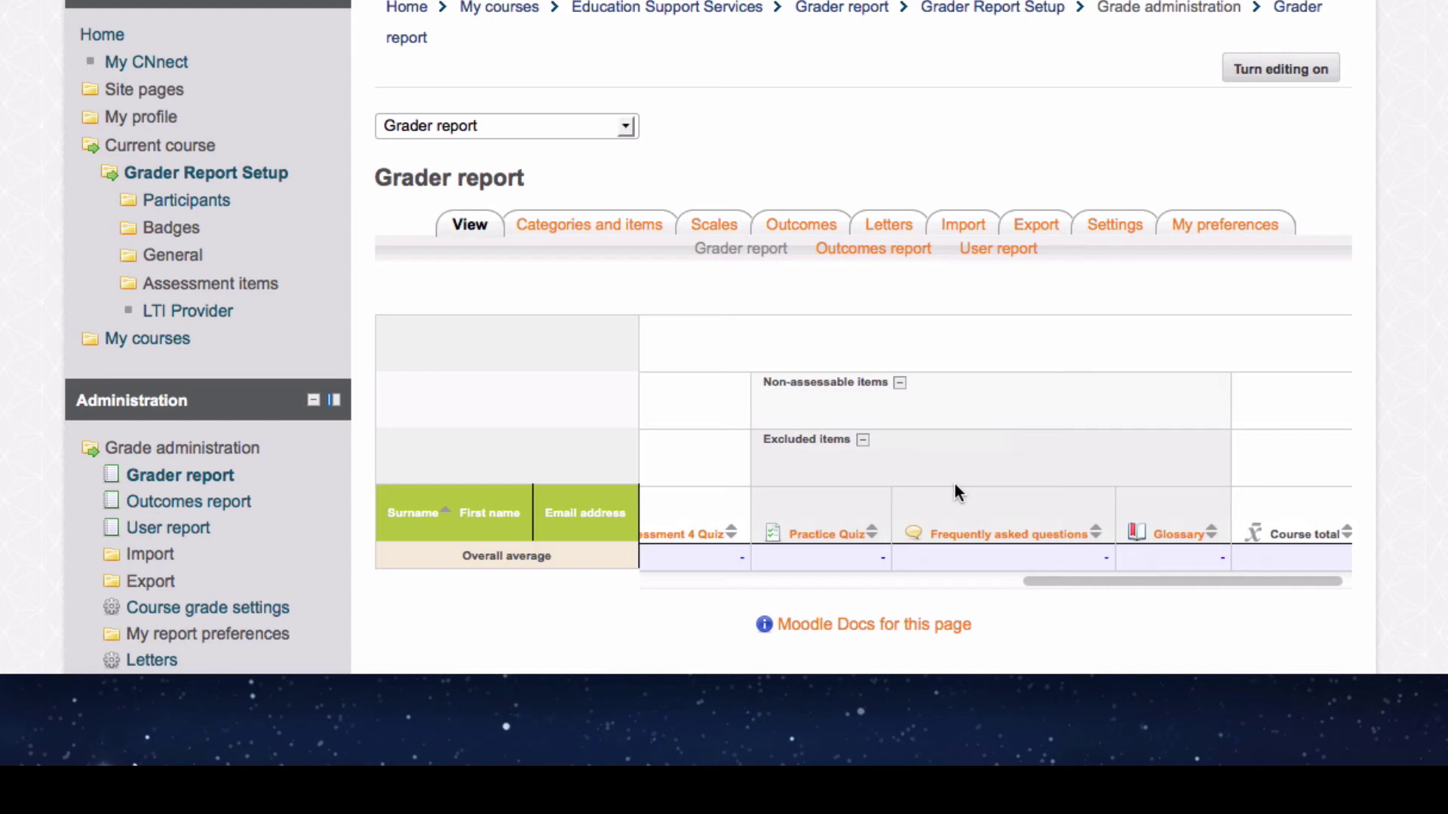
pyautogui.click(899, 385)
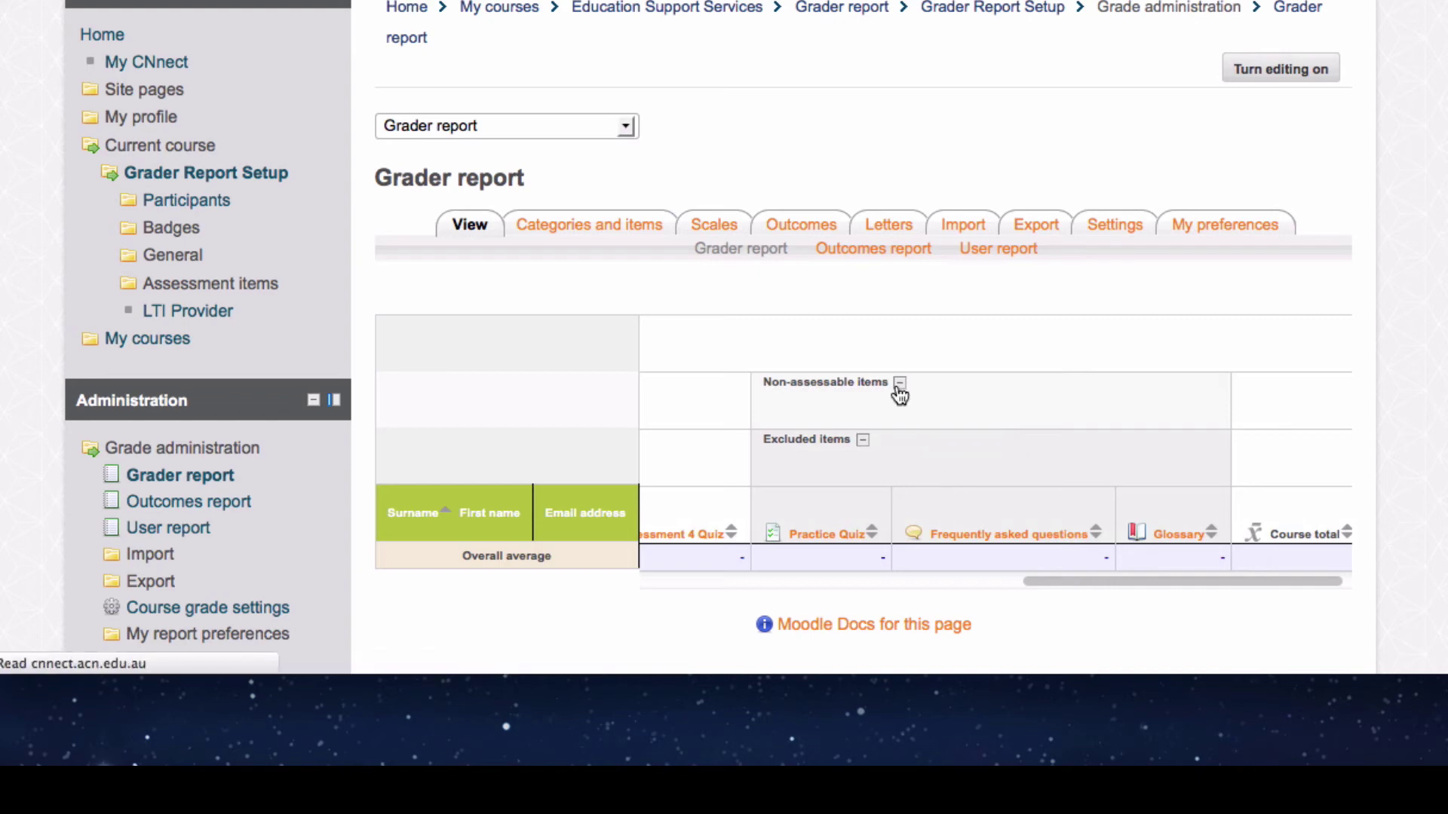
pyautogui.hscroll(10, 838, 456)
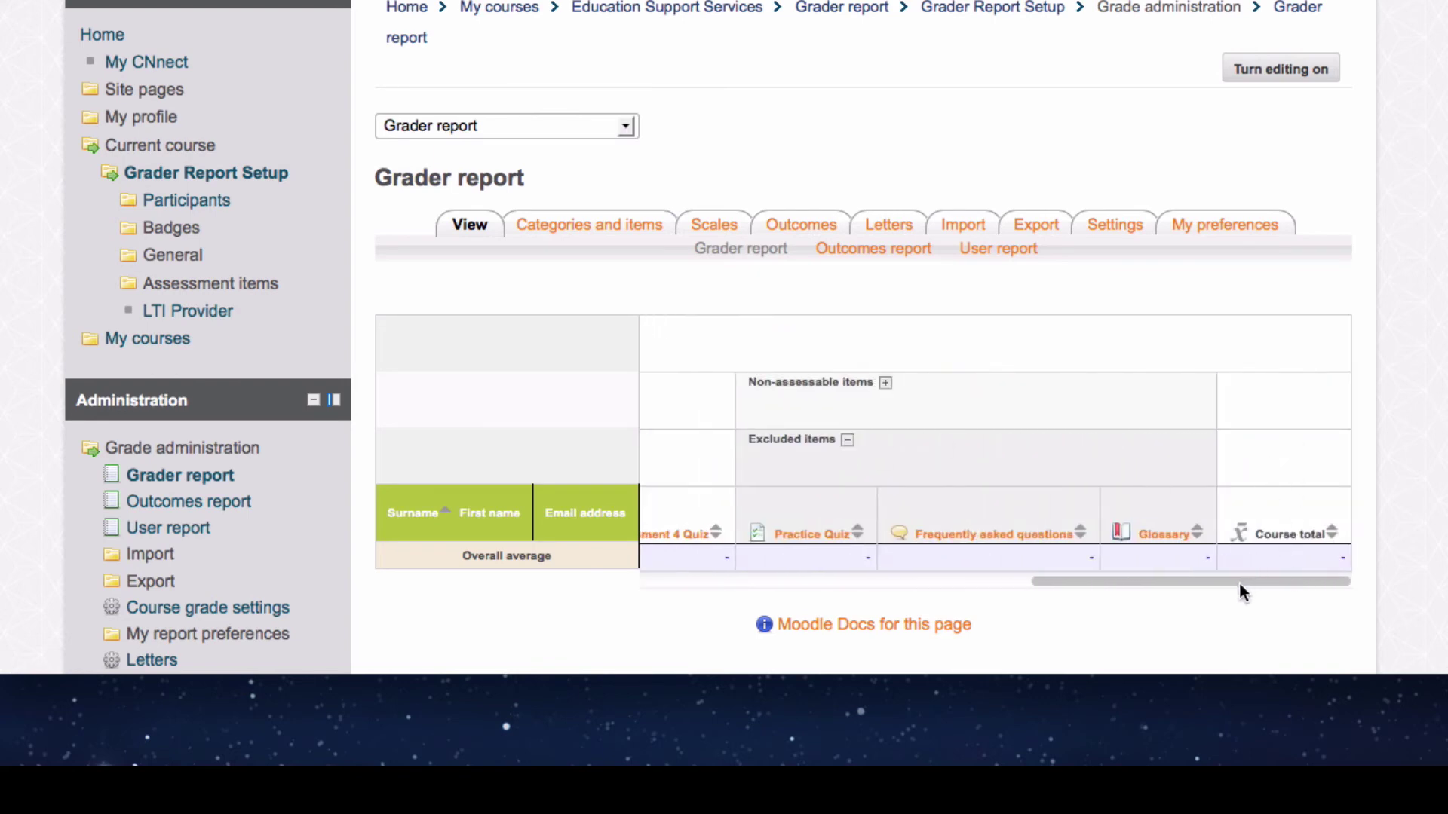
pyautogui.moveTo(1239, 582); pyautogui.dragTo(832, 594)
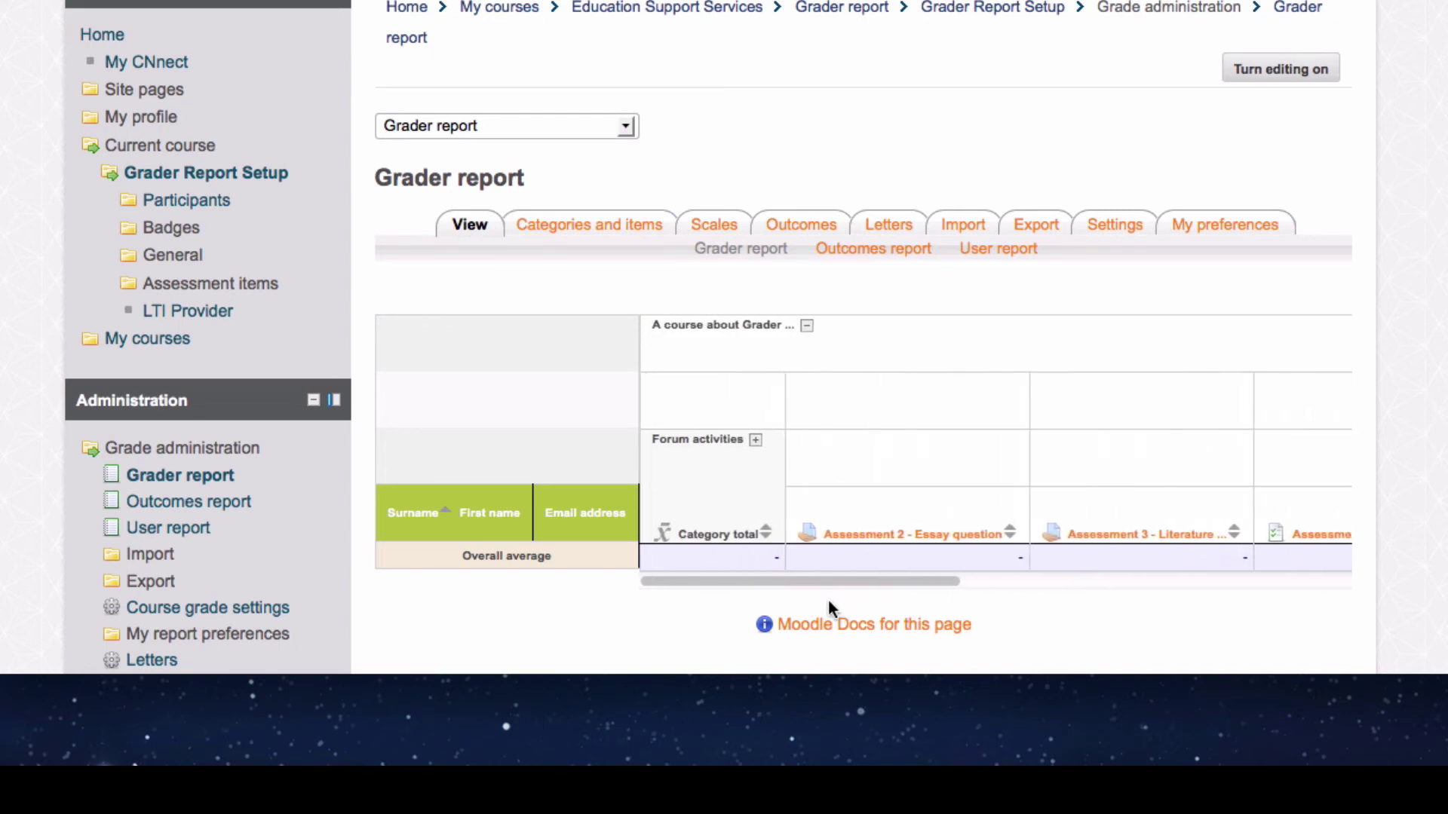
# Turn on editing in the grader report, set the grade display type of Assessment 2 - Essay question to Letter (percentage), and save the changes
pyautogui.click(1281, 69)
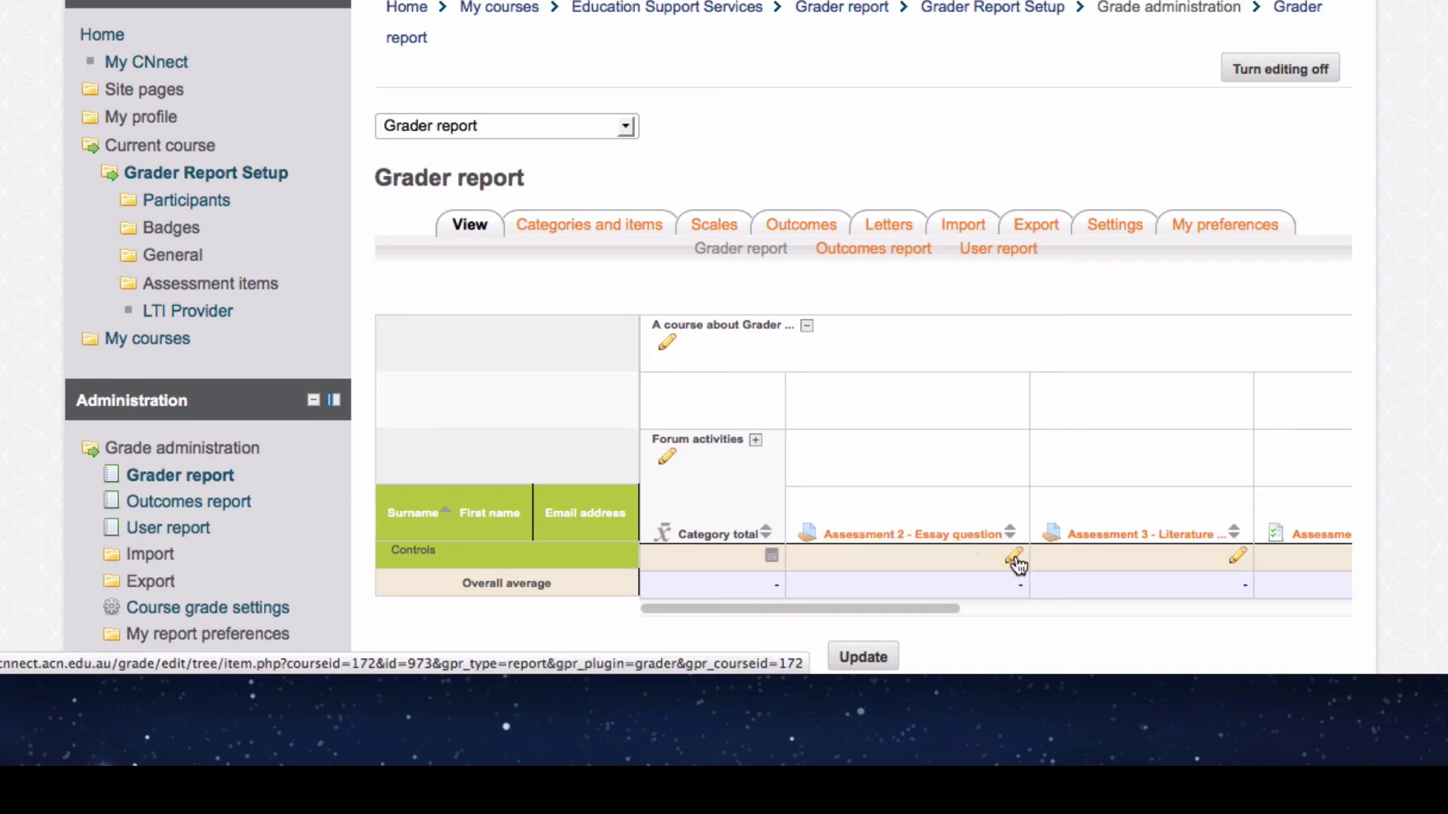
pyautogui.click(1015, 557)
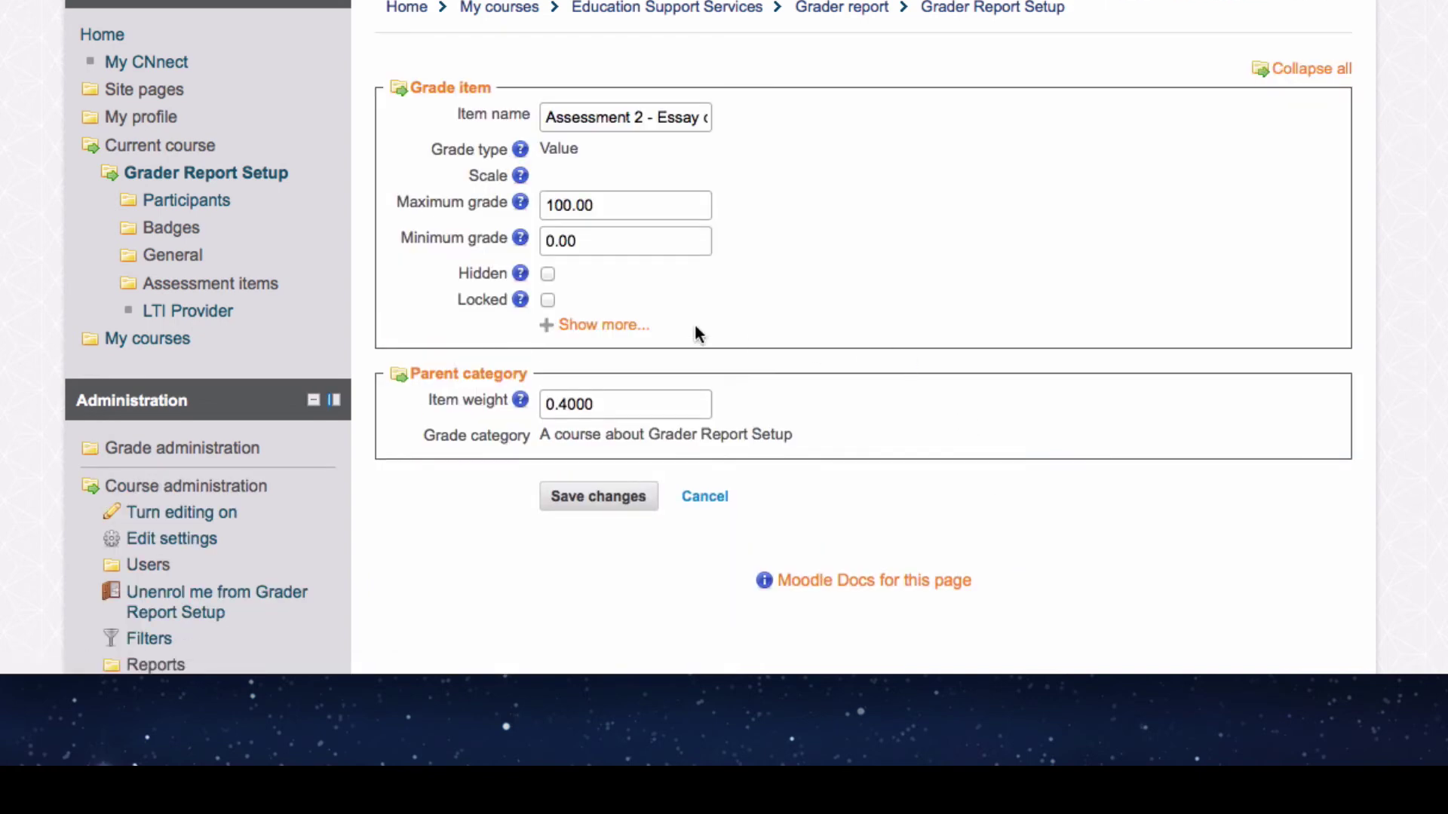
pyautogui.click(605, 328)
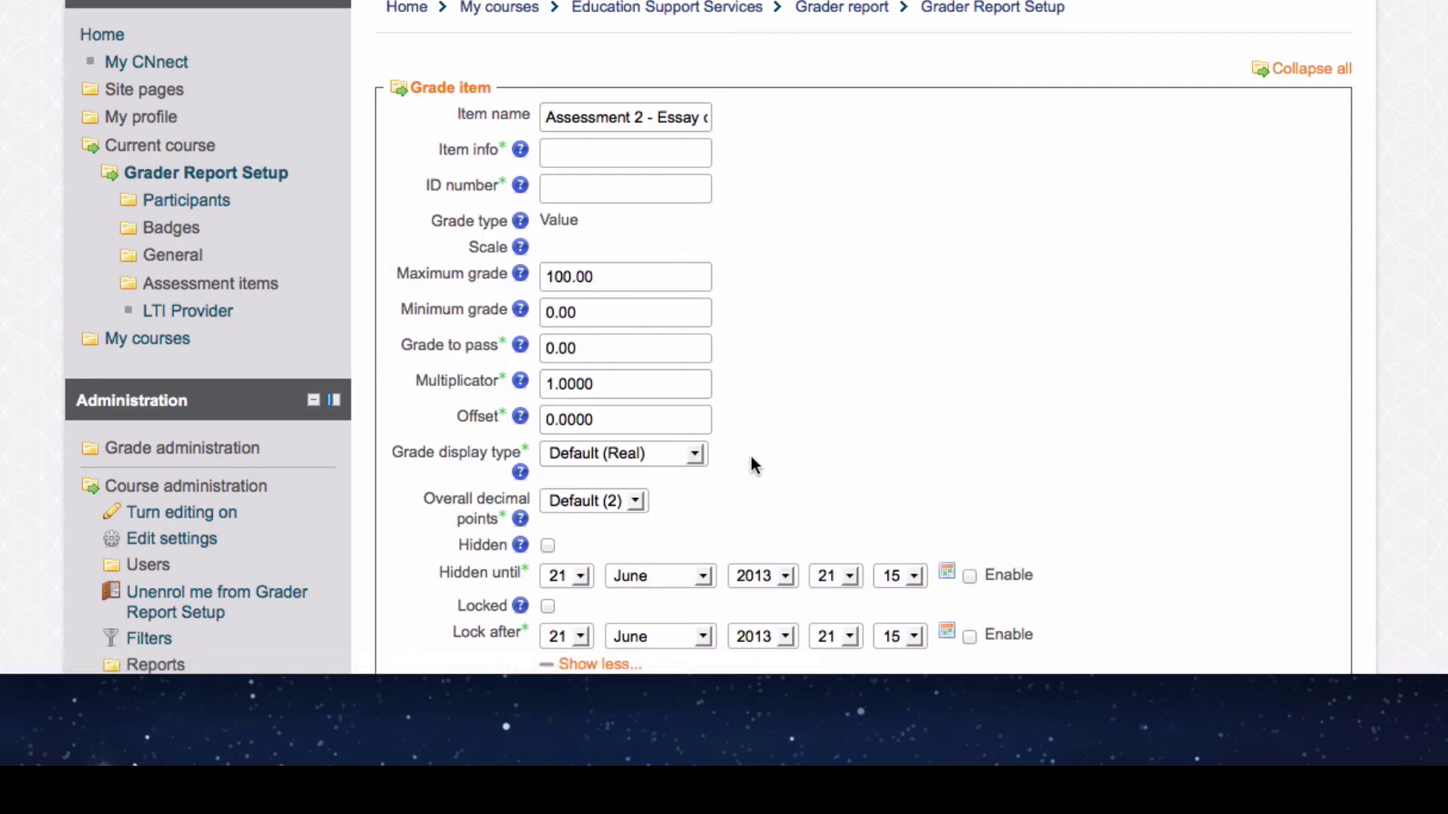
pyautogui.click(694, 455)
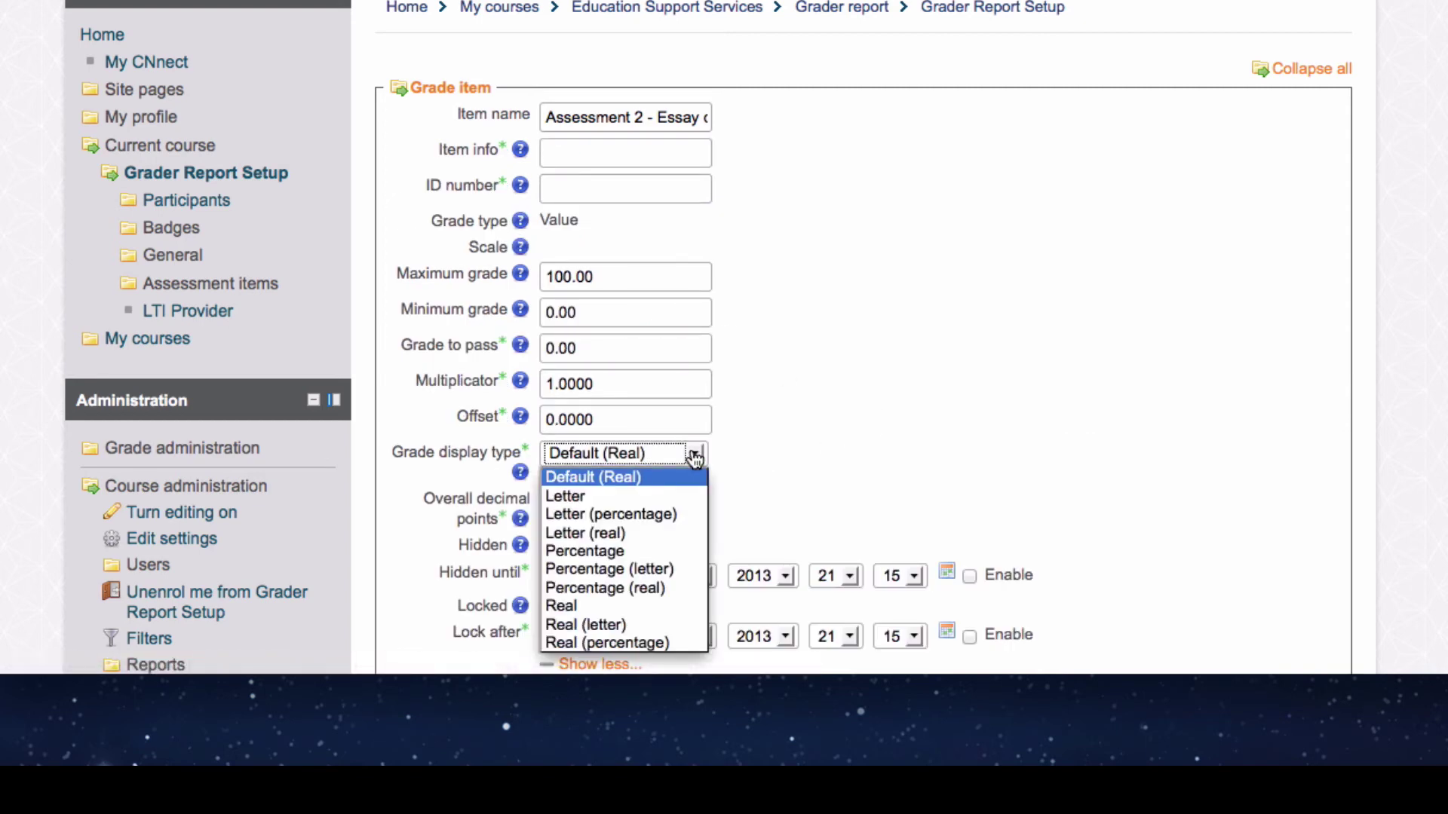
pyautogui.click(658, 516)
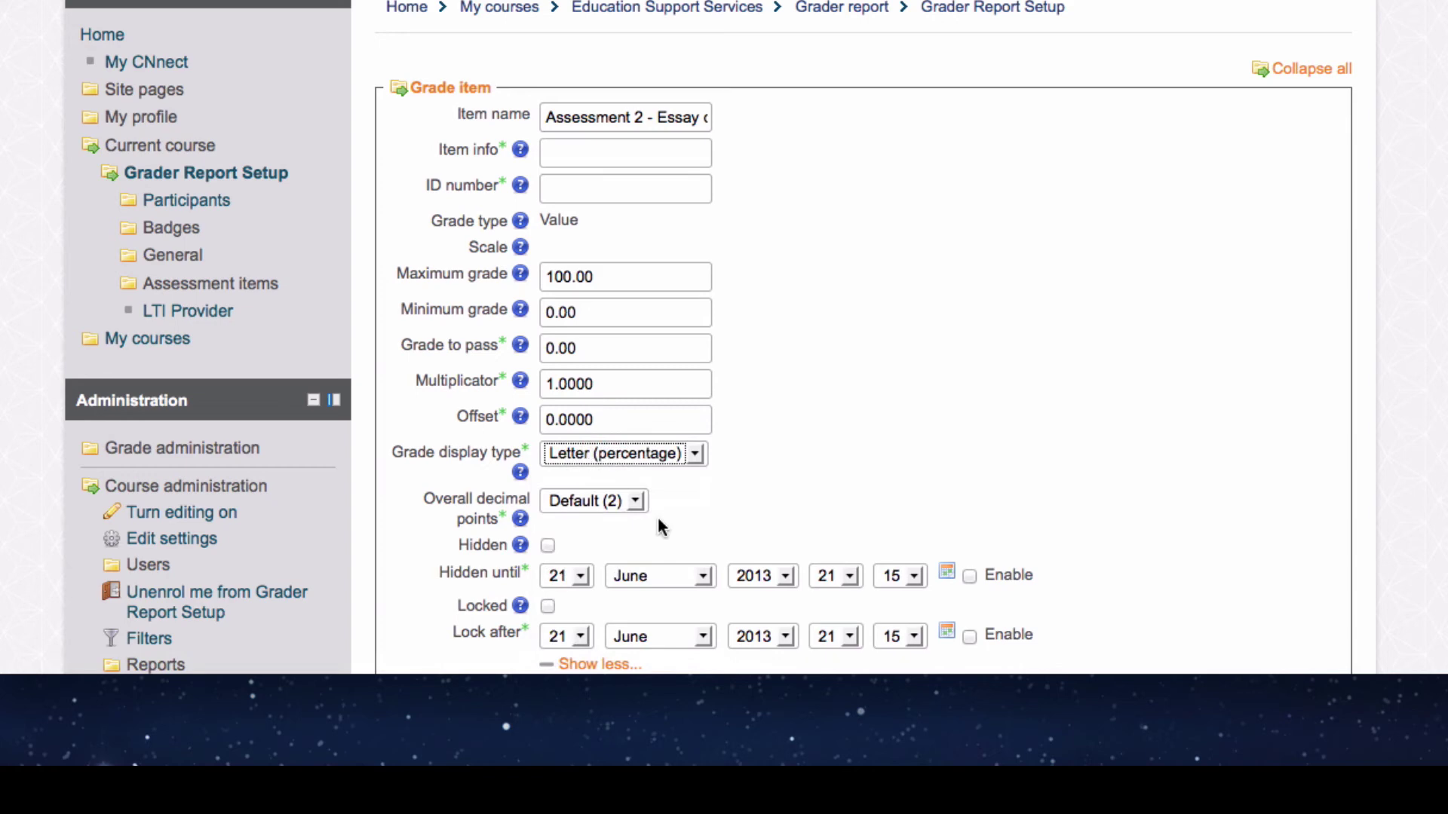
pyautogui.scroll(-6, 925, 422)
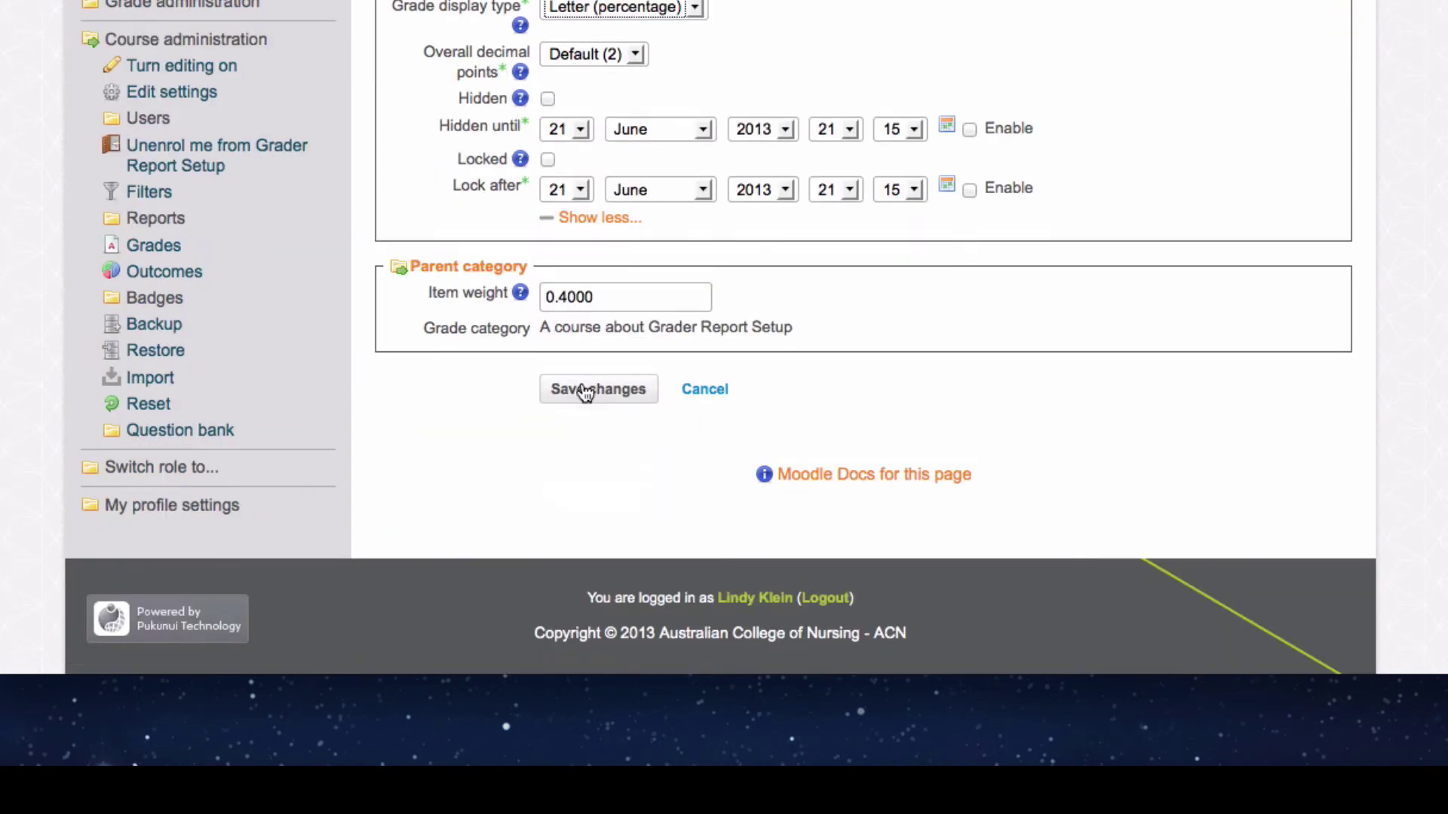
pyautogui.click(585, 392)
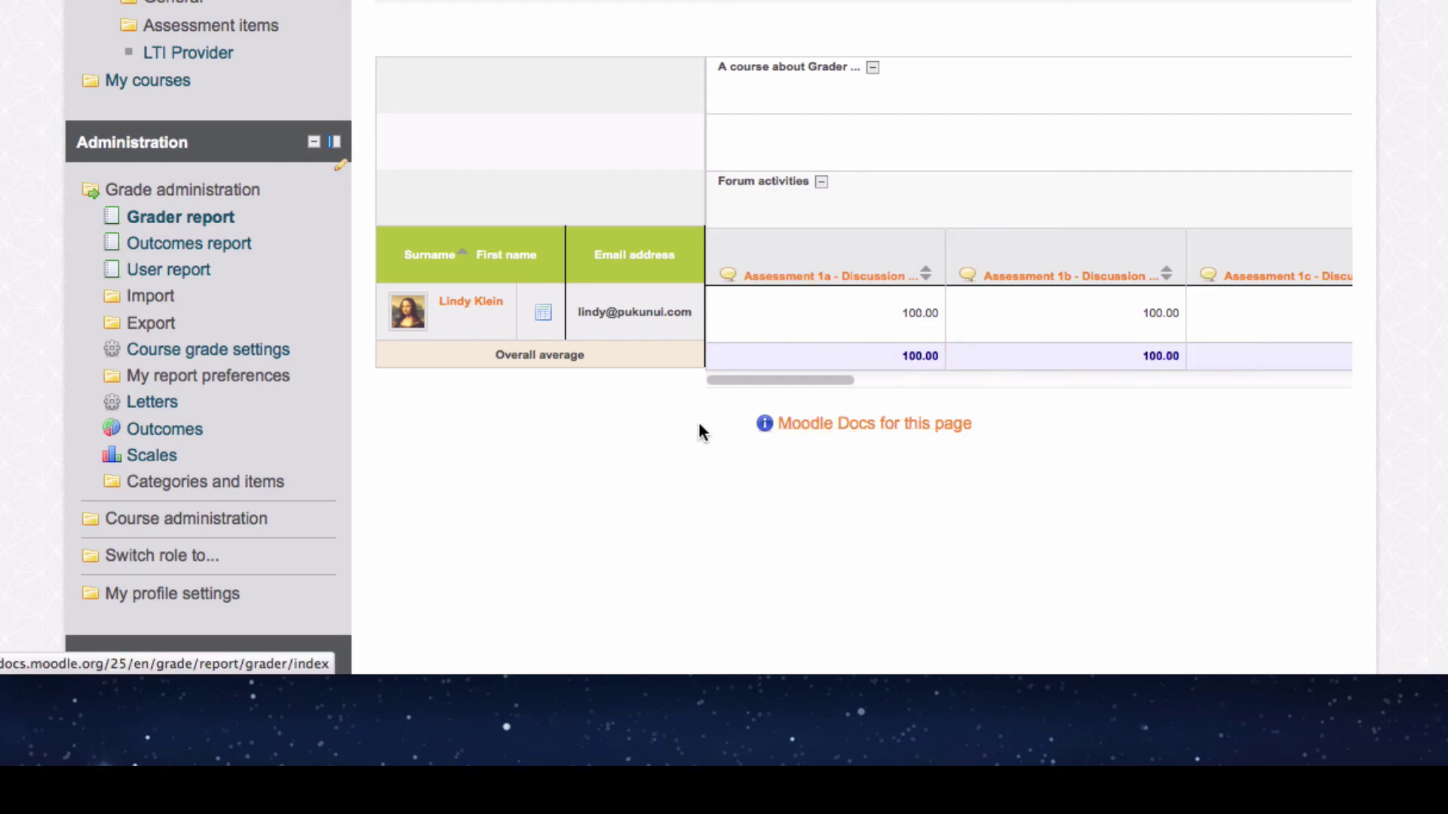
# Check the forum grades, then disable Aggregate only non-empty grades for the Forum activities category and save the changes
pyautogui.hscroll(10, 743, 355)
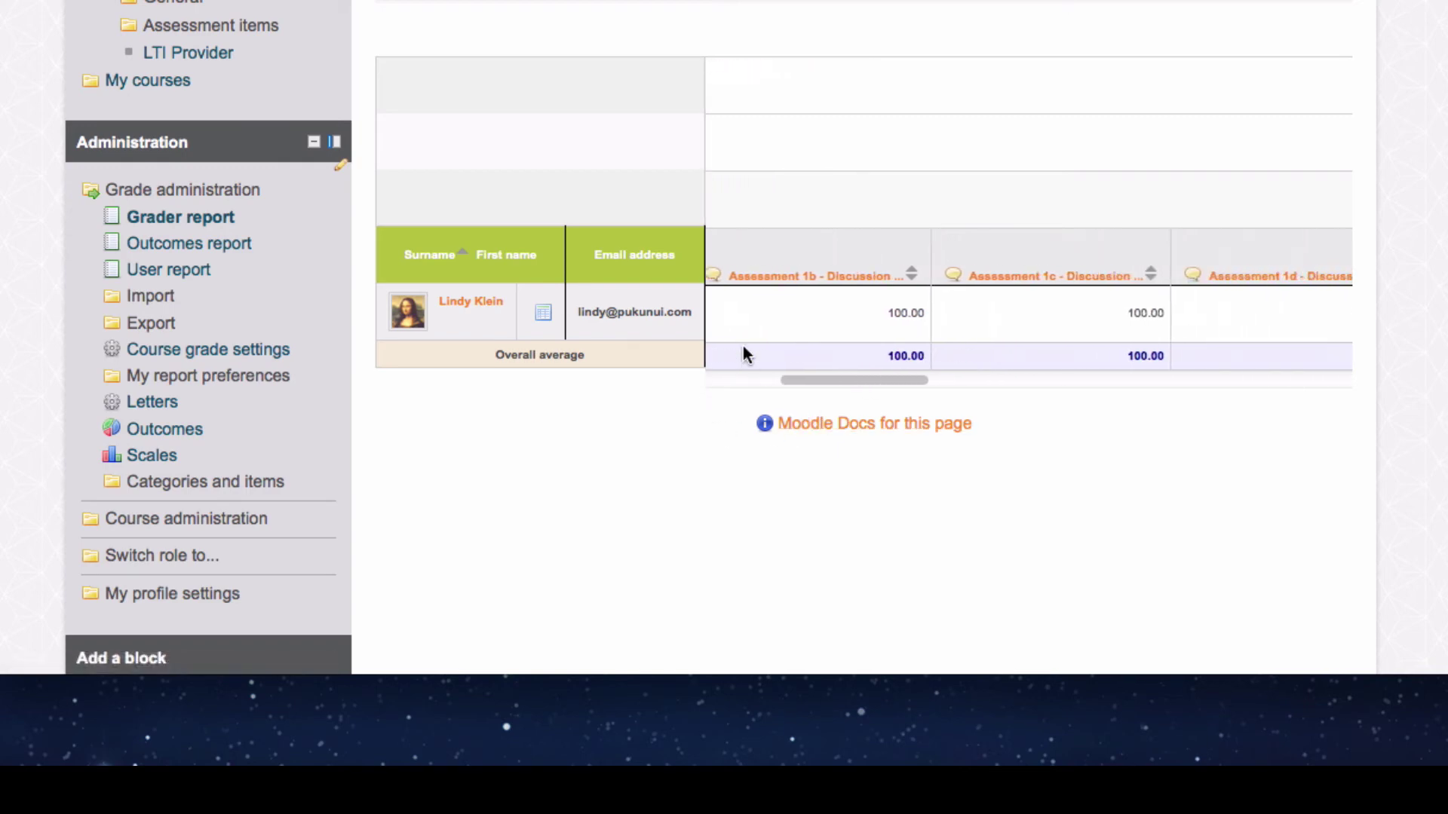
pyautogui.hscroll(2, 743, 345)
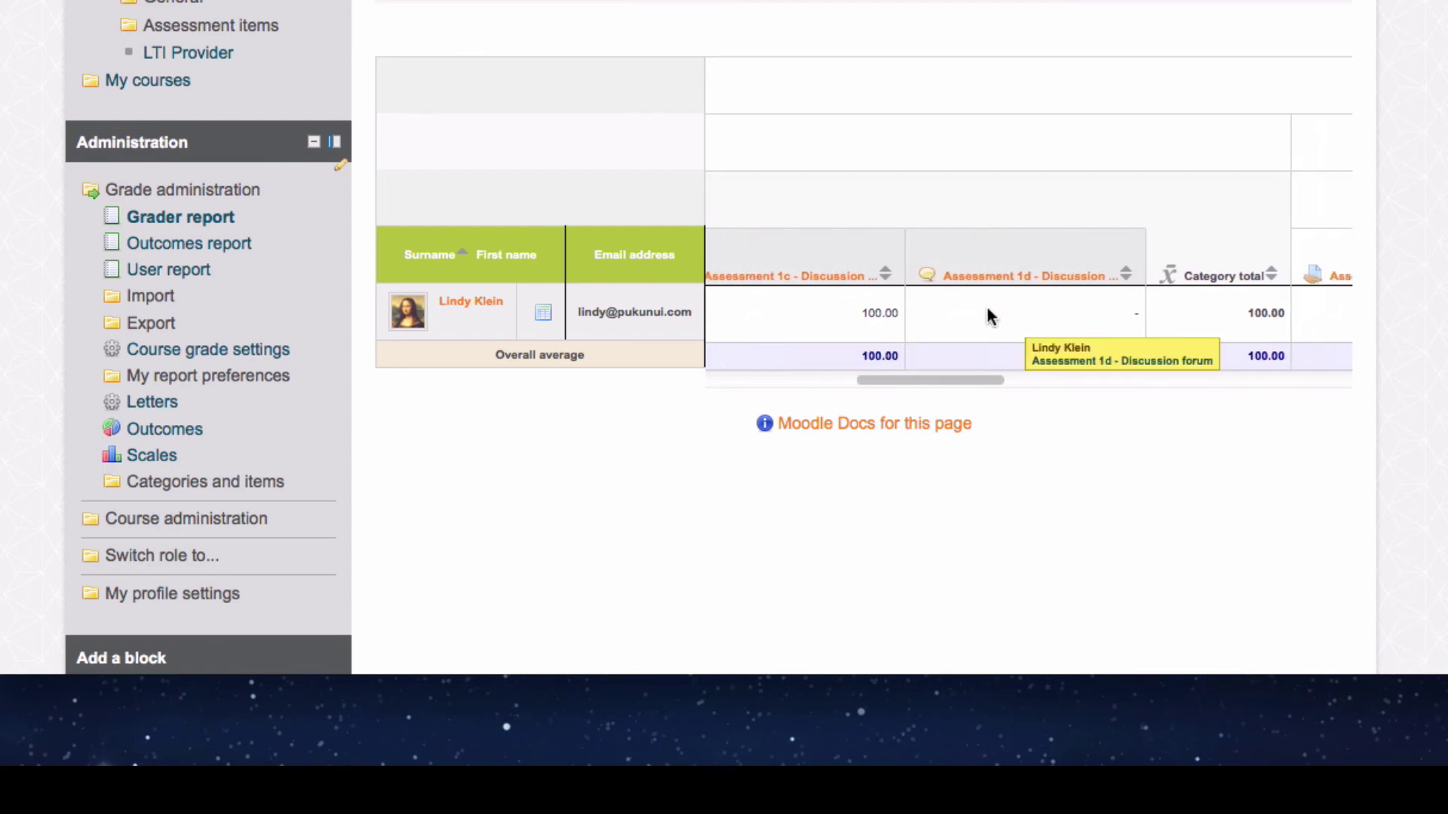
pyautogui.hscroll(3, 980, 337)
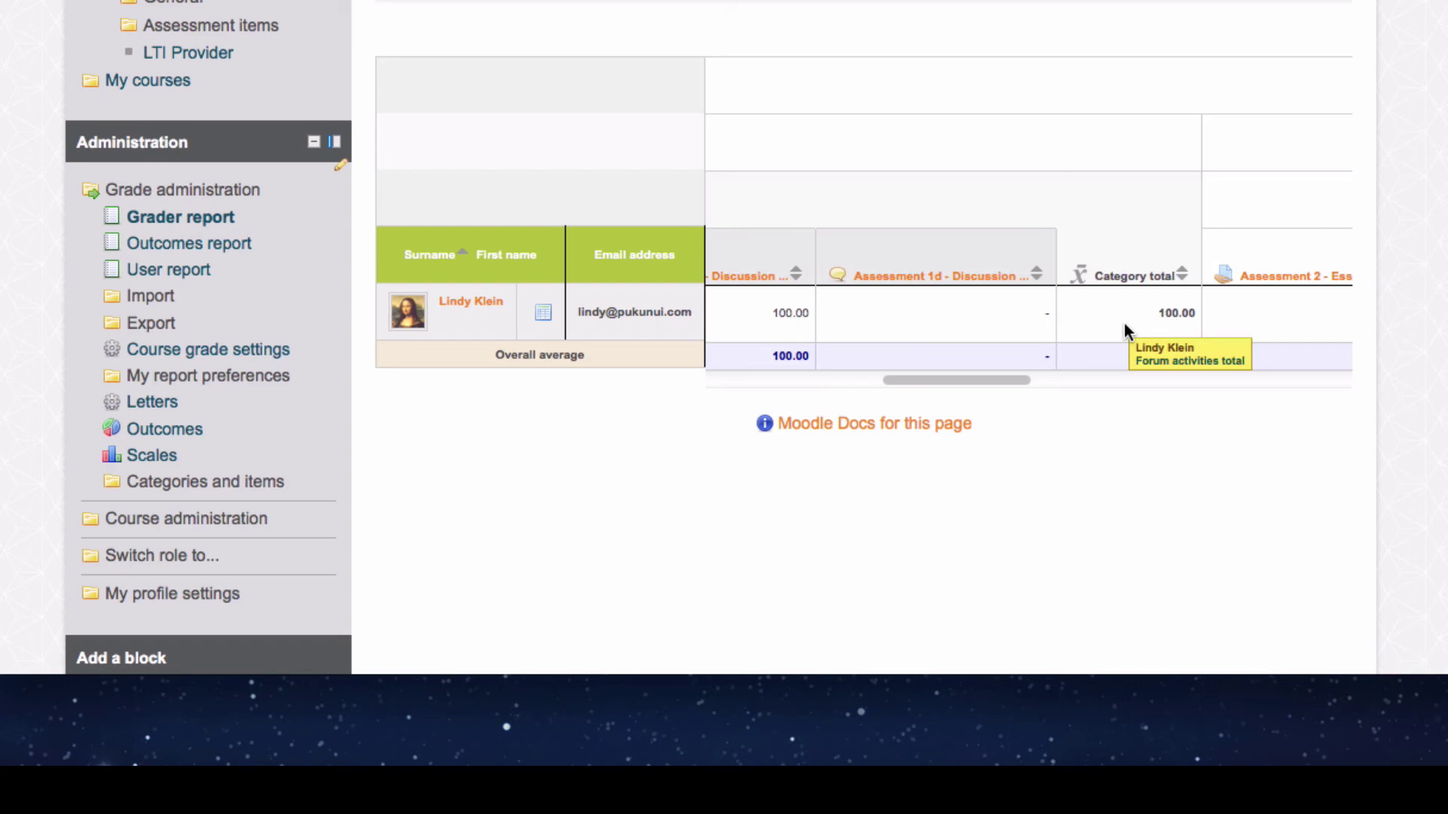
pyautogui.hscroll(-10, 1124, 324)
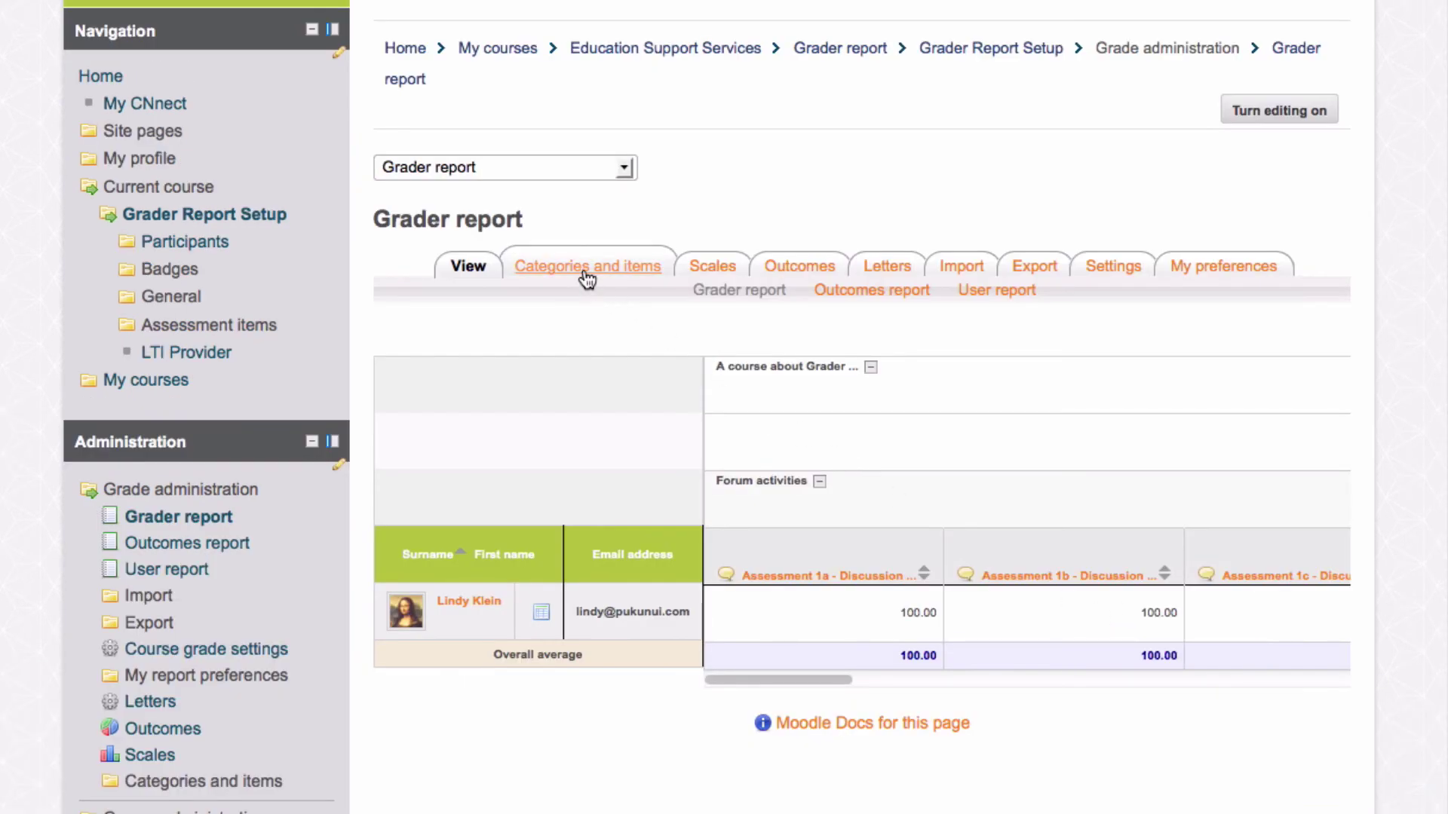
pyautogui.click(587, 279)
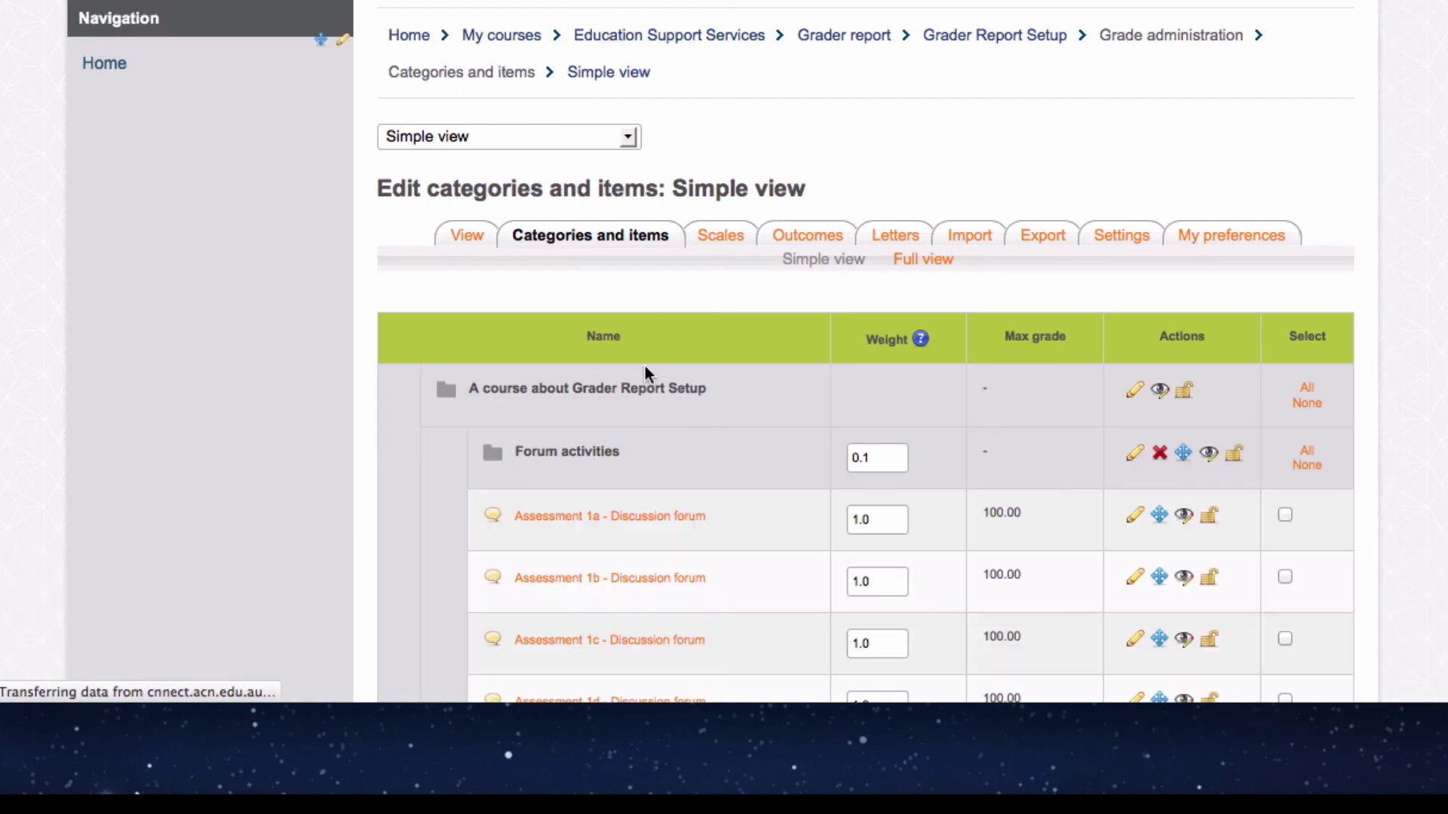
pyautogui.click(1136, 454)
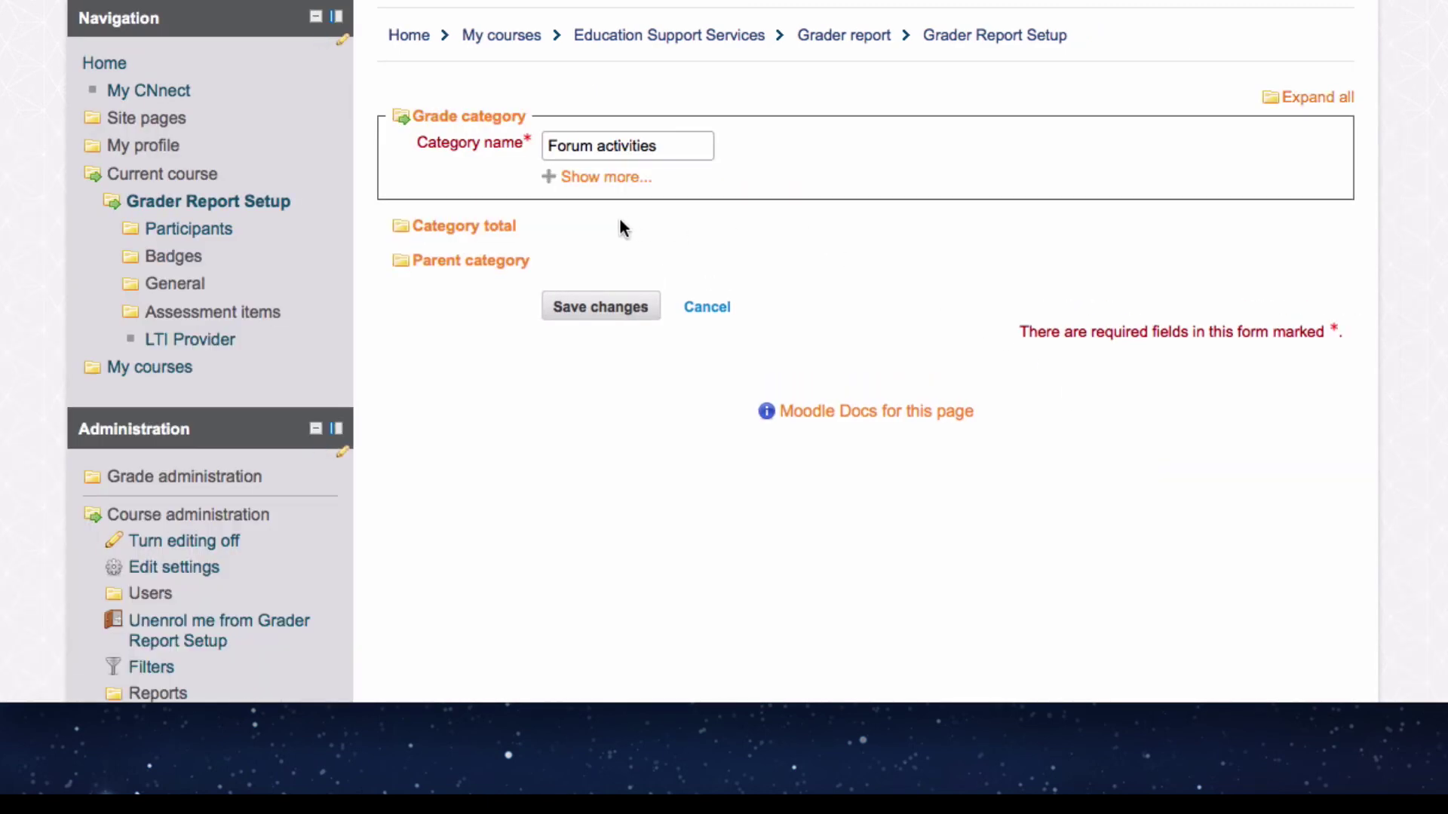
pyautogui.click(596, 180)
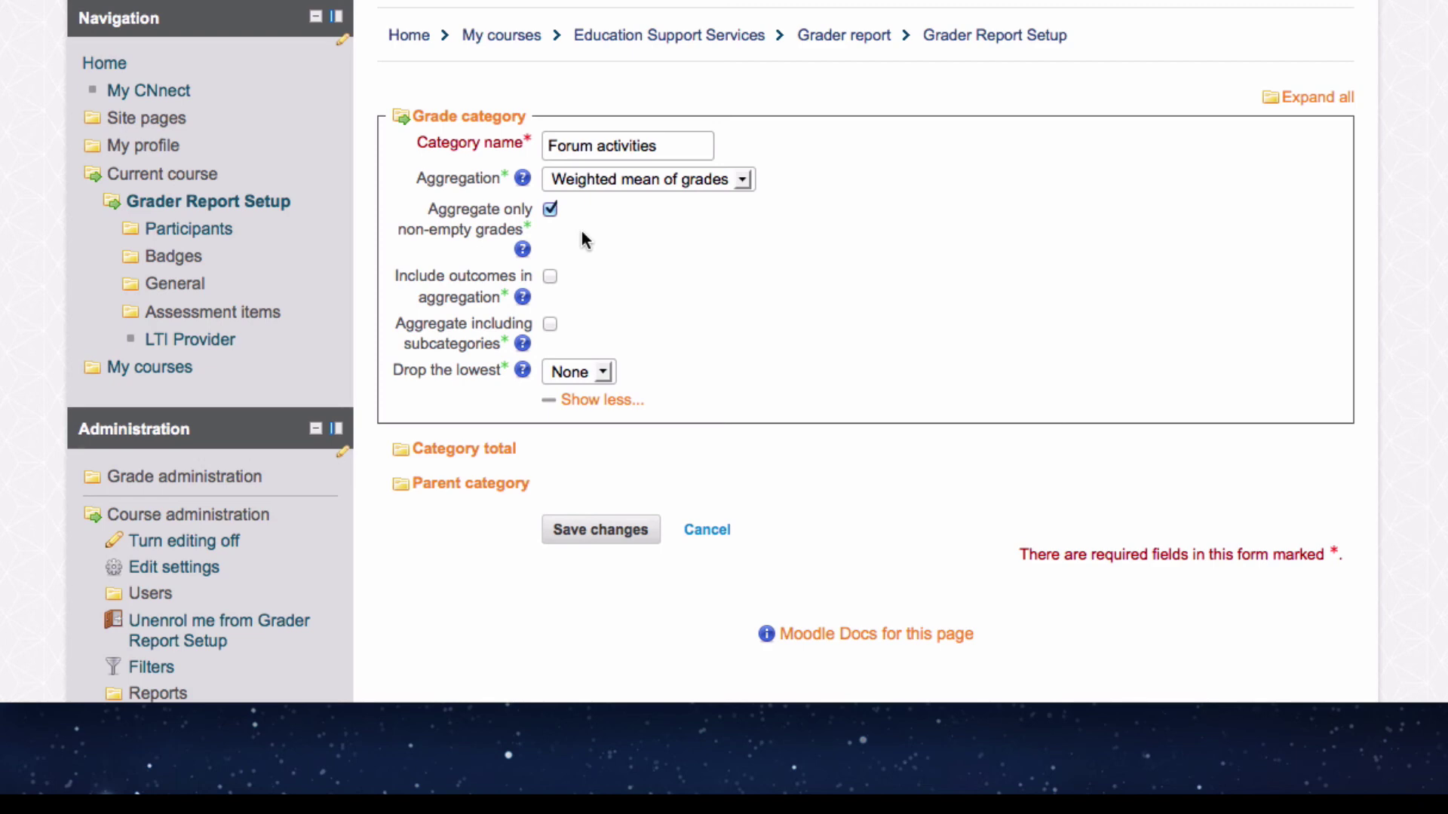
pyautogui.click(550, 209)
pyautogui.click(577, 530)
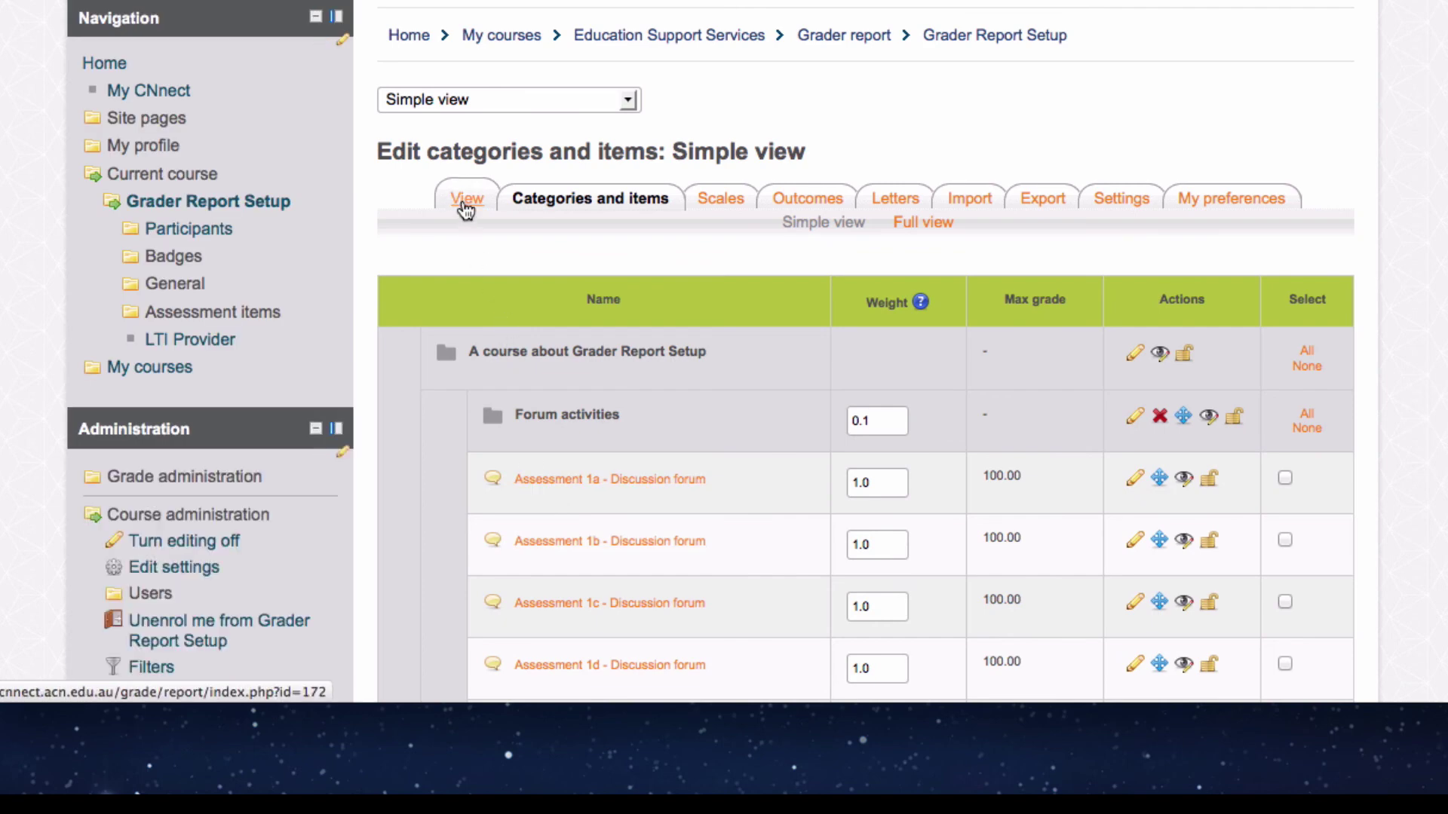
# From the grader report, disable Aggregate only non-empty grades for the top-level course category and save the changes
pyautogui.click(466, 202)
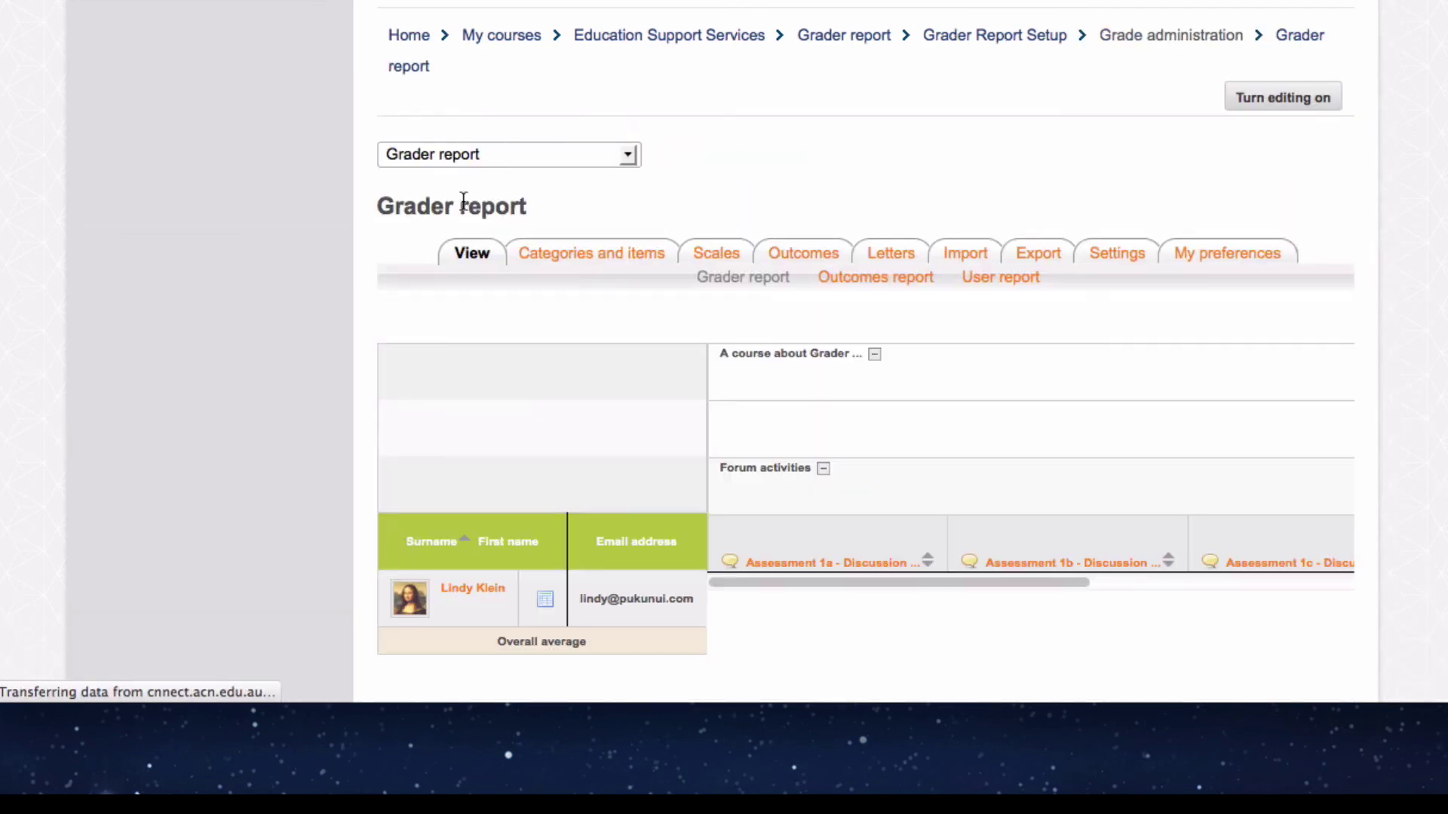
pyautogui.hscroll(5, 813, 611)
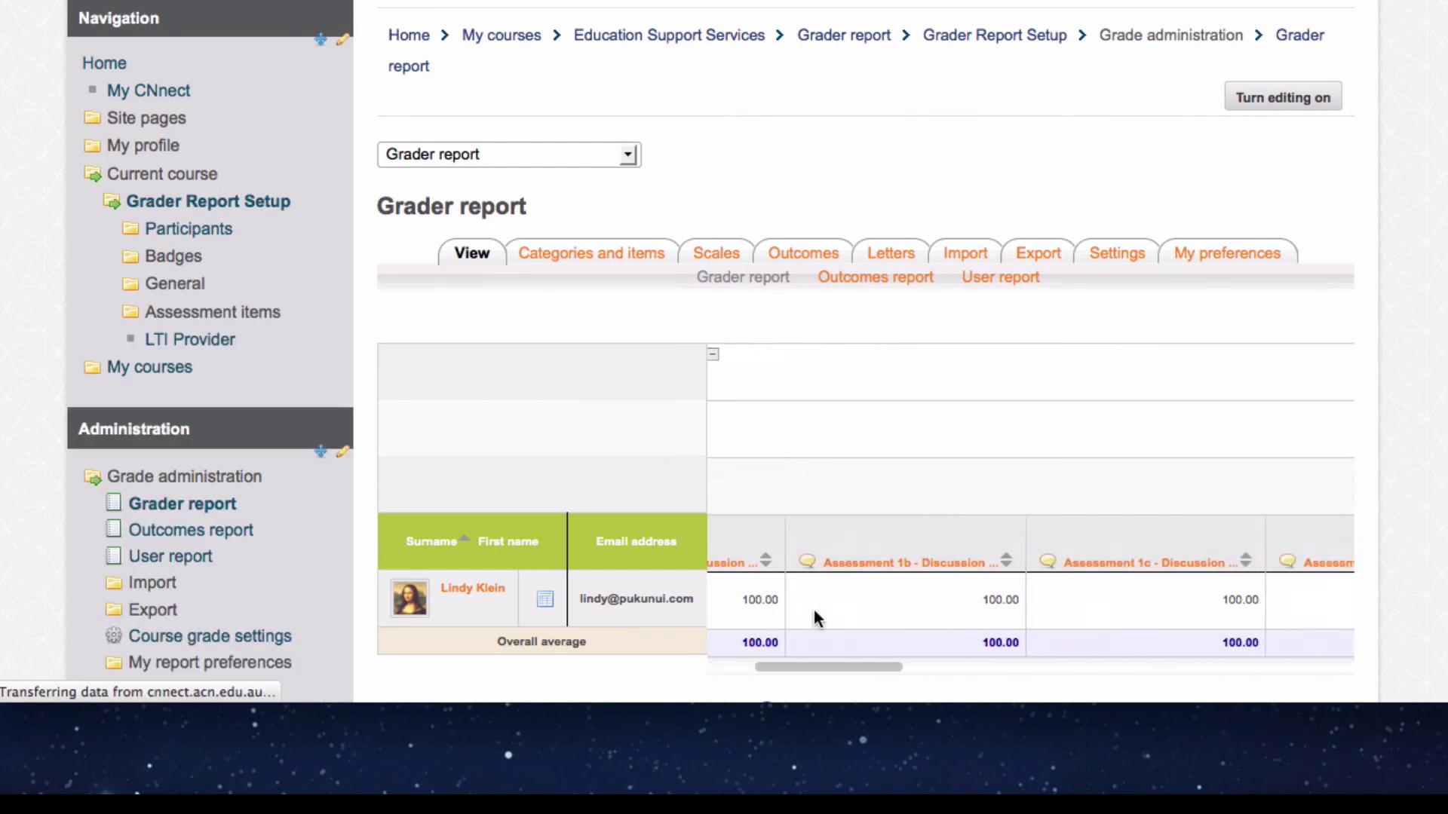
pyautogui.hscroll(5, 813, 609)
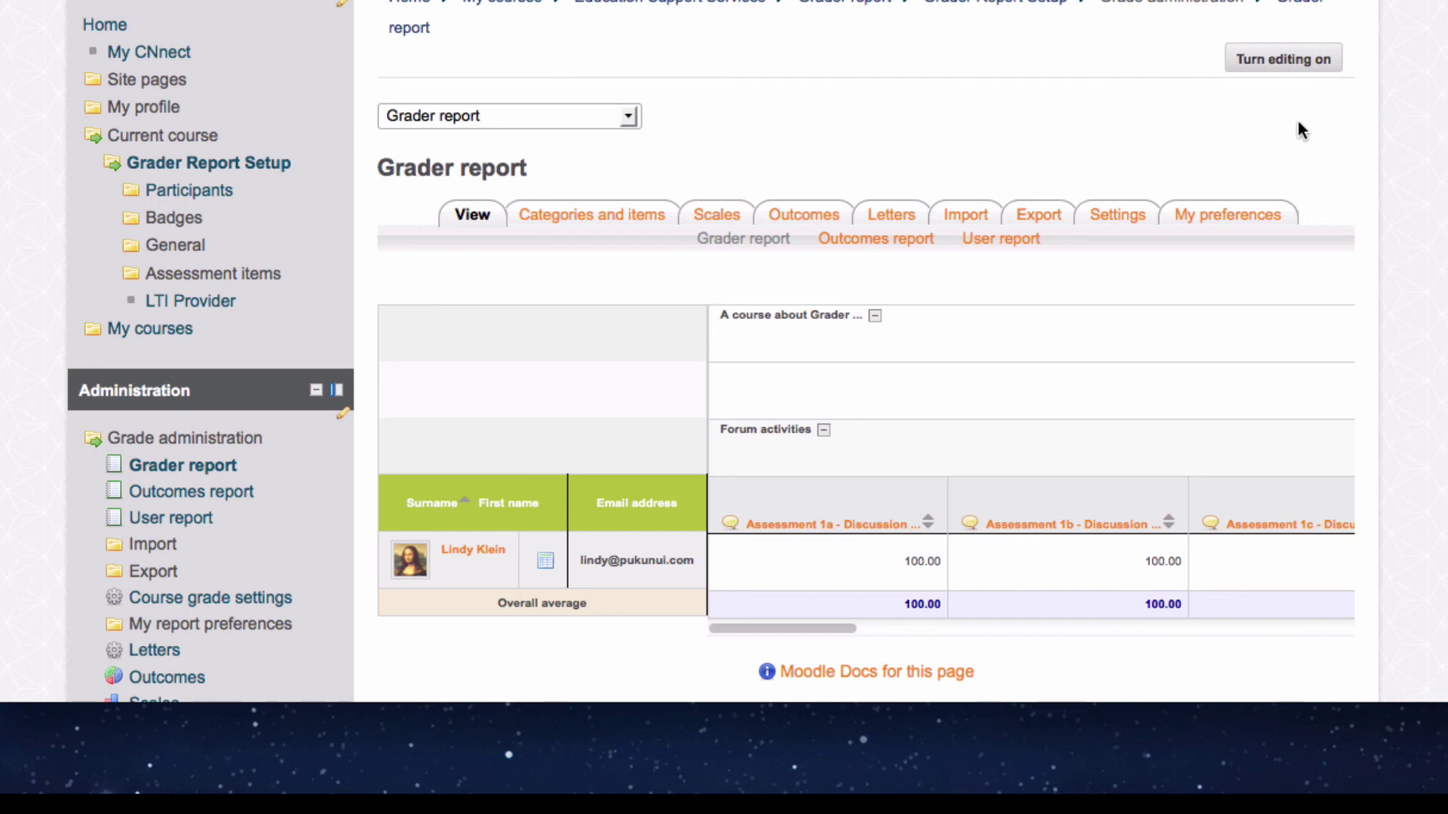
pyautogui.click(1294, 60)
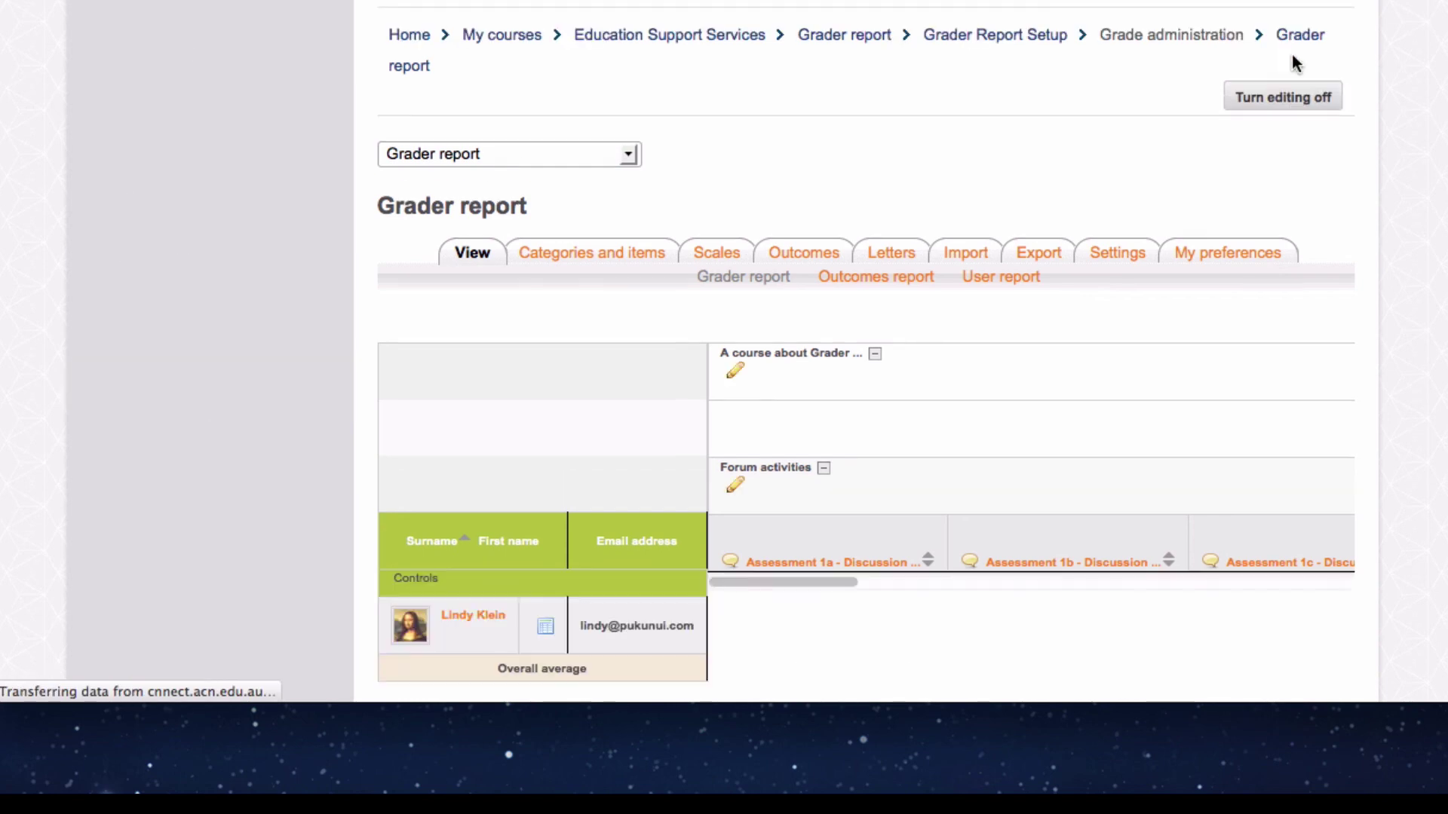
pyautogui.click(737, 373)
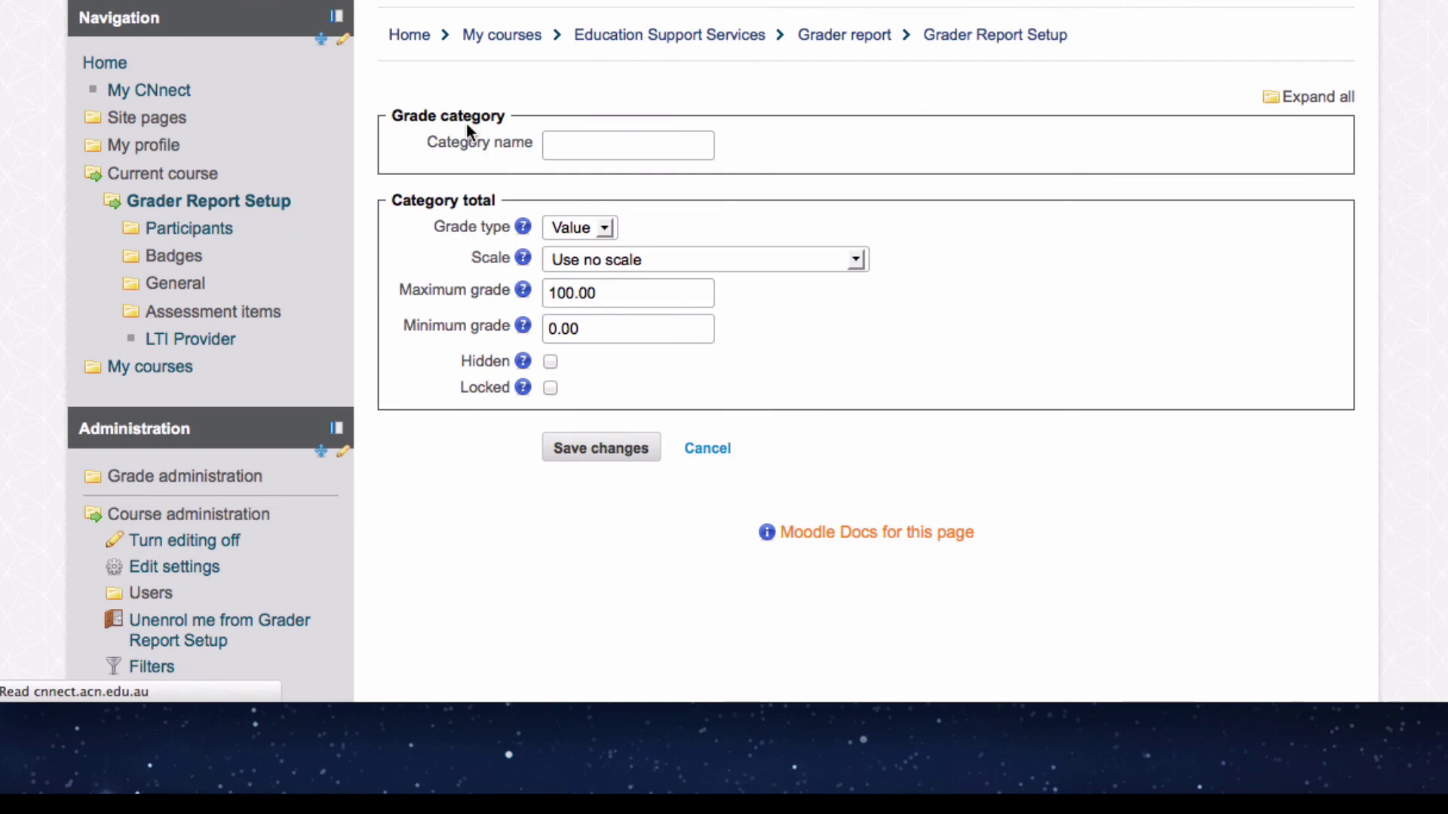
pyautogui.click(590, 179)
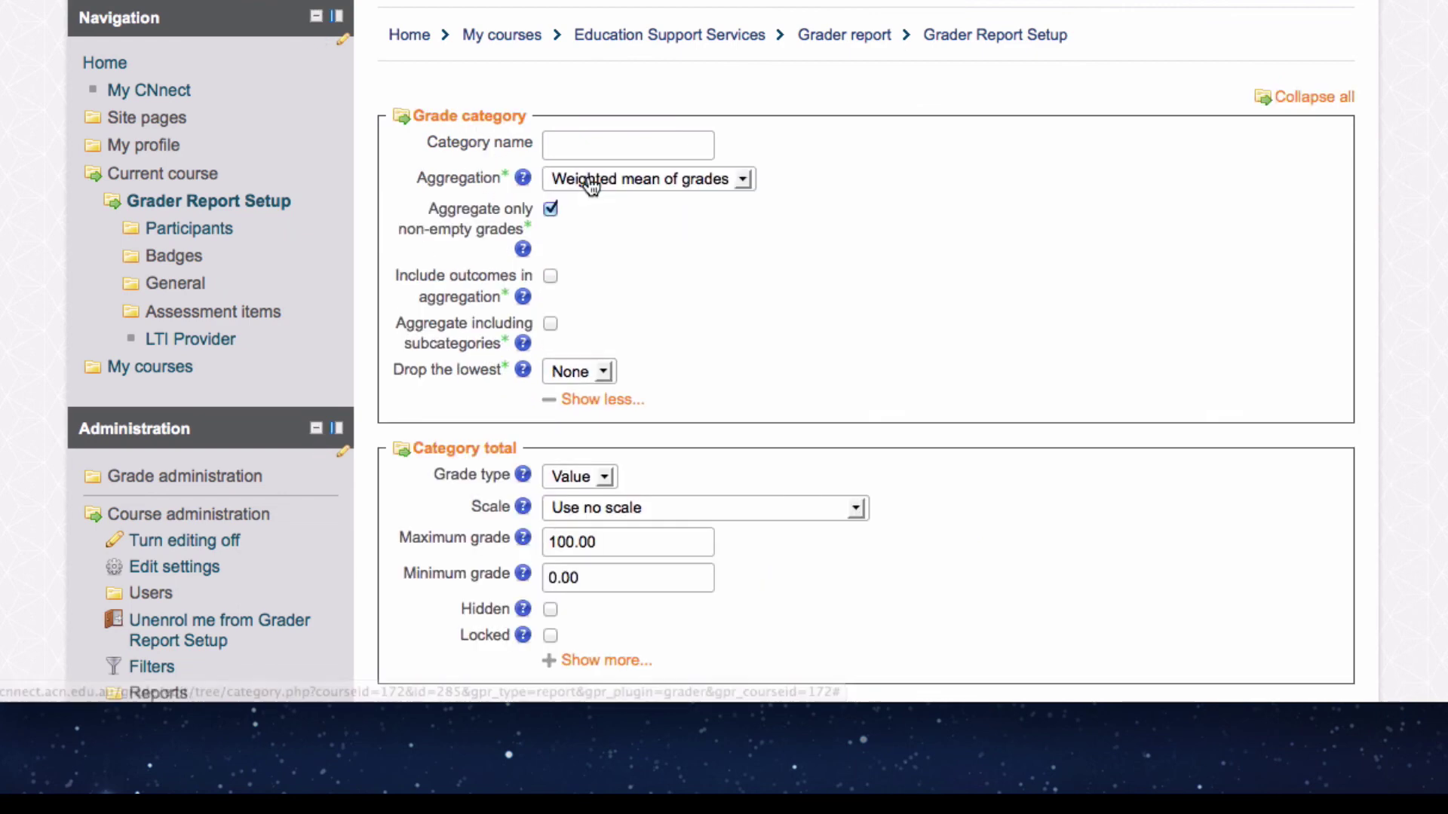
pyautogui.click(550, 209)
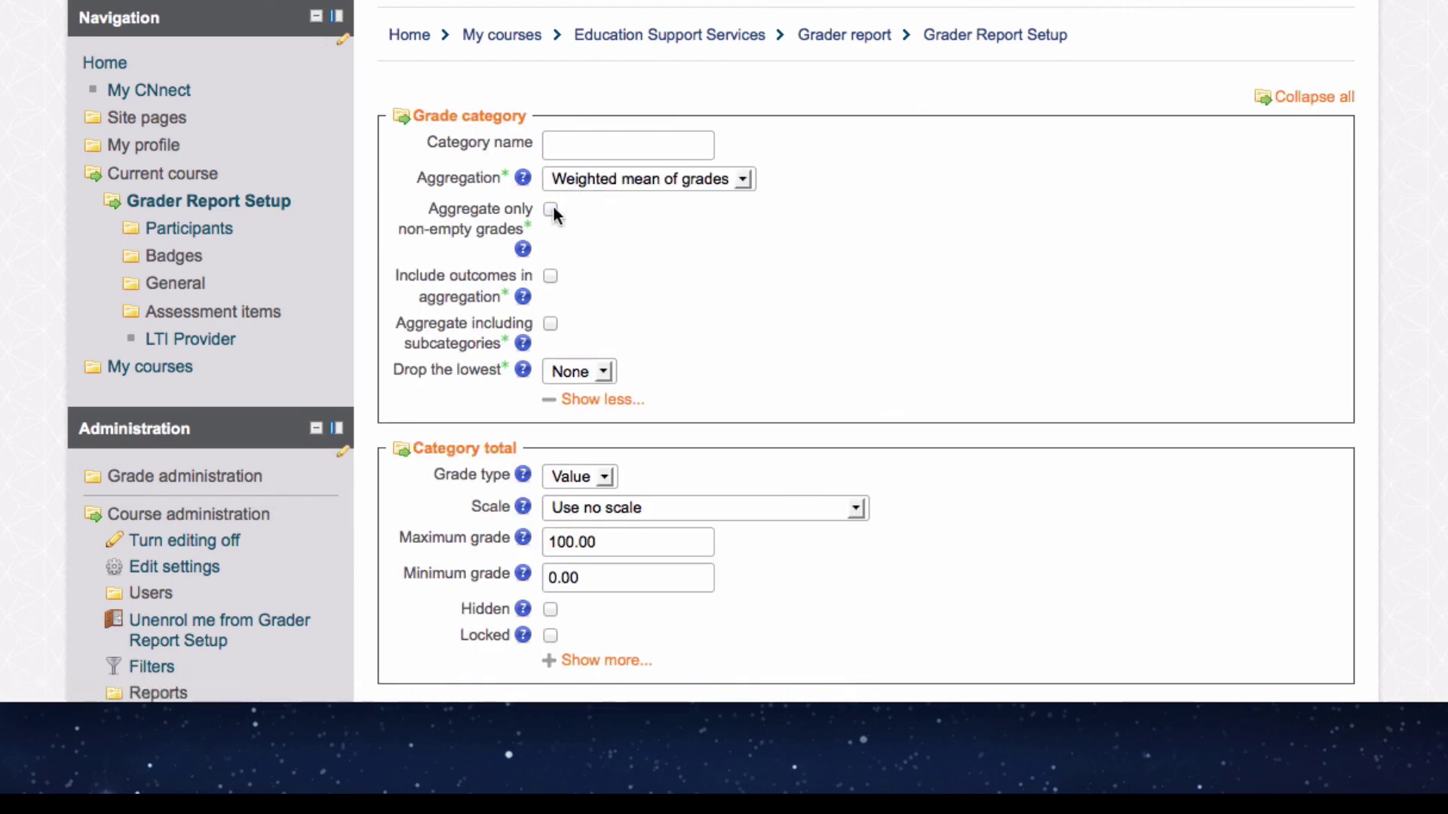
pyautogui.scroll(-3, 645, 274)
pyautogui.scroll(-3, 645, 281)
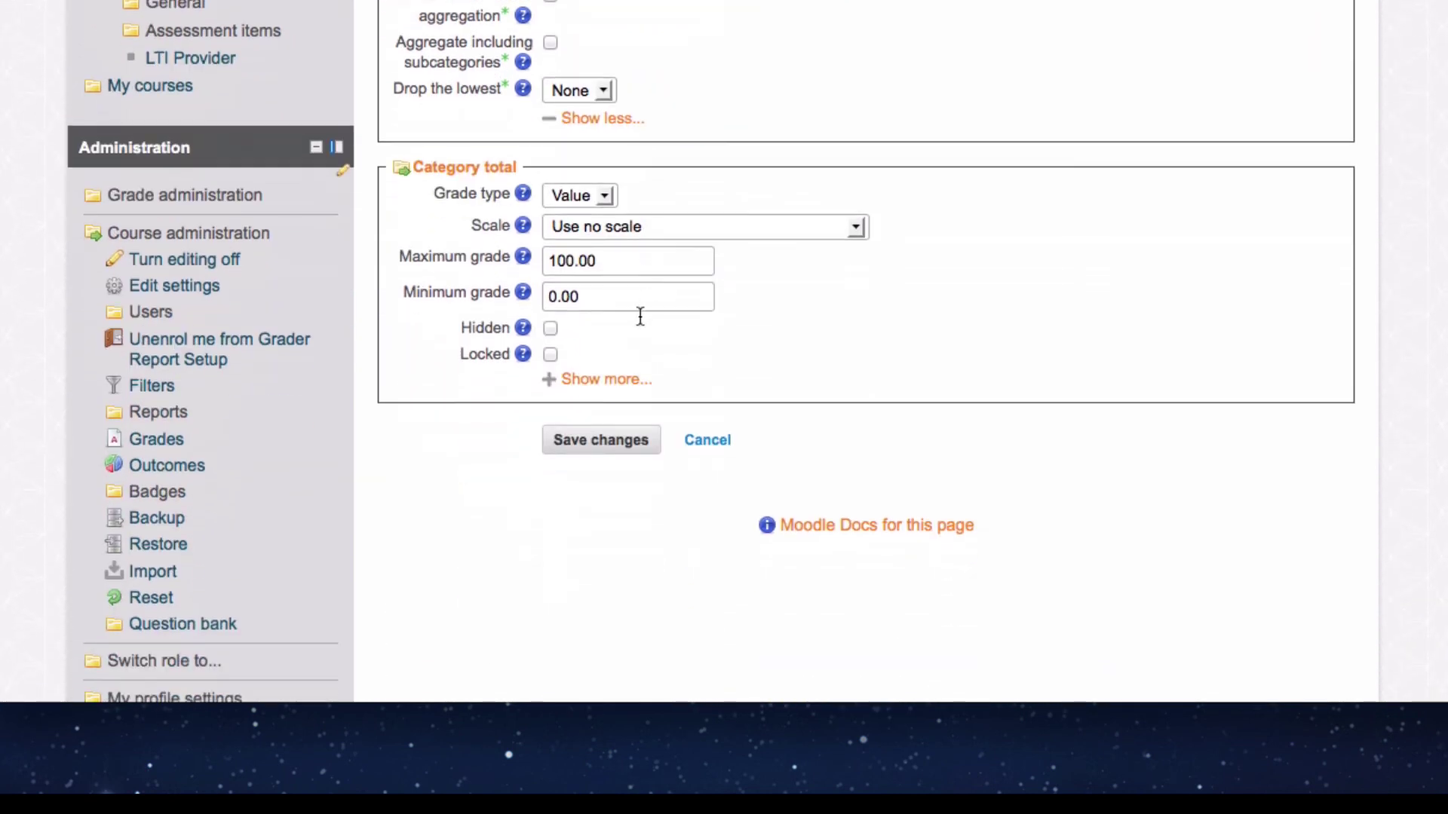
pyautogui.click(616, 450)
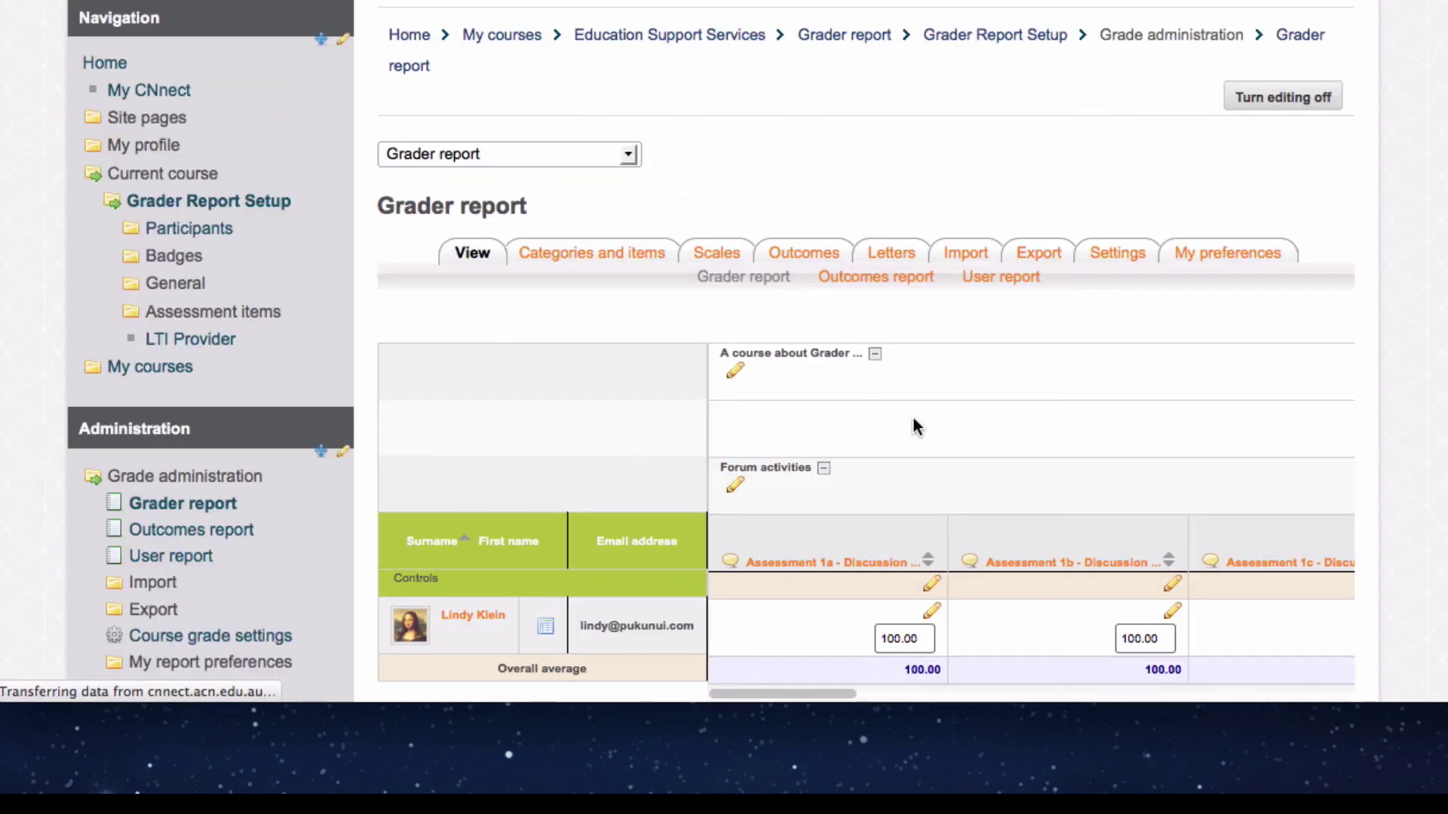
# Turn editing off in the grader report, then check the Forum activities category total and the course total
pyautogui.scroll(-3, 825, 560)
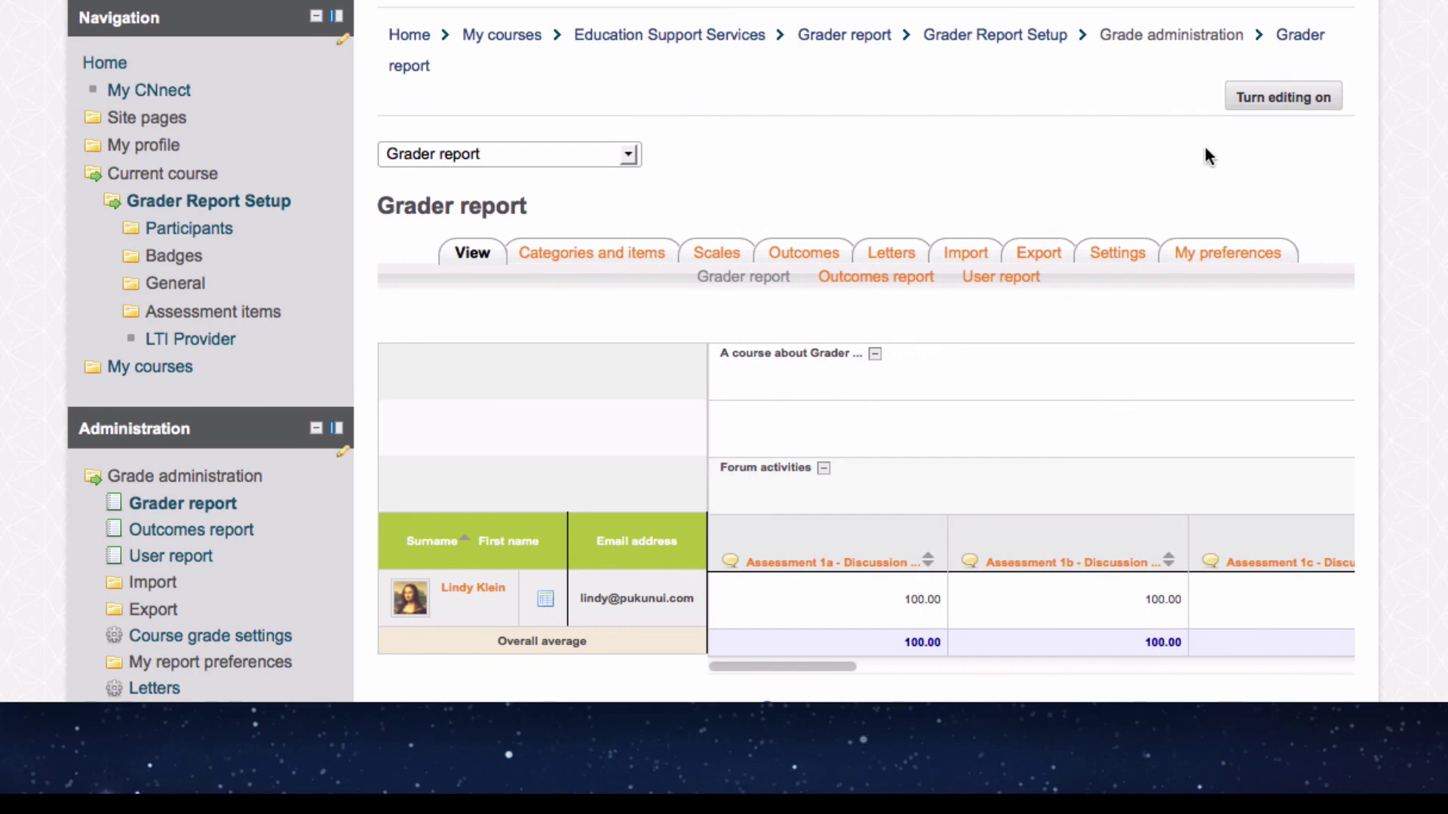
pyautogui.scroll(-3, 1203, 143)
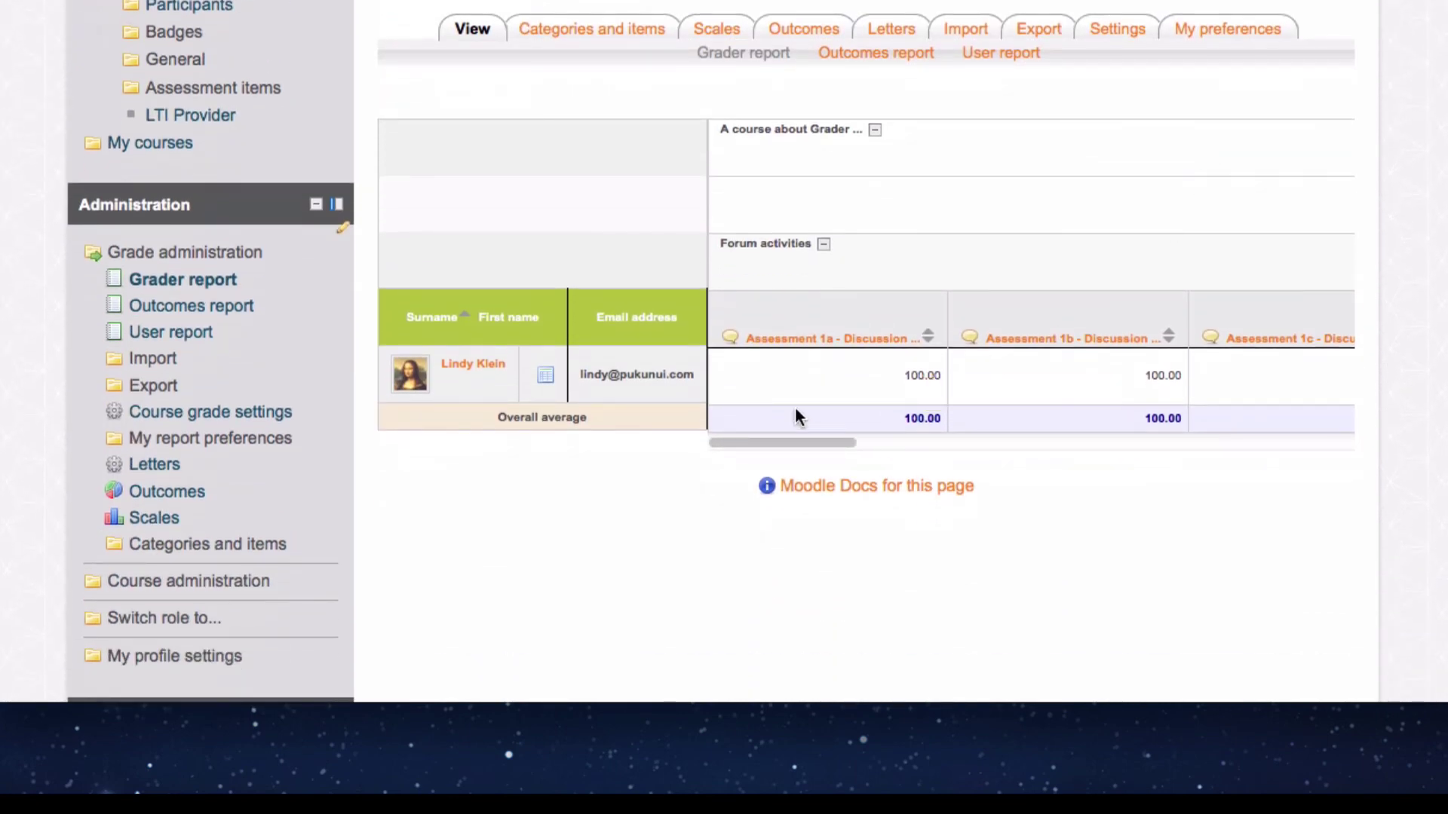
pyautogui.hscroll(10, 796, 413)
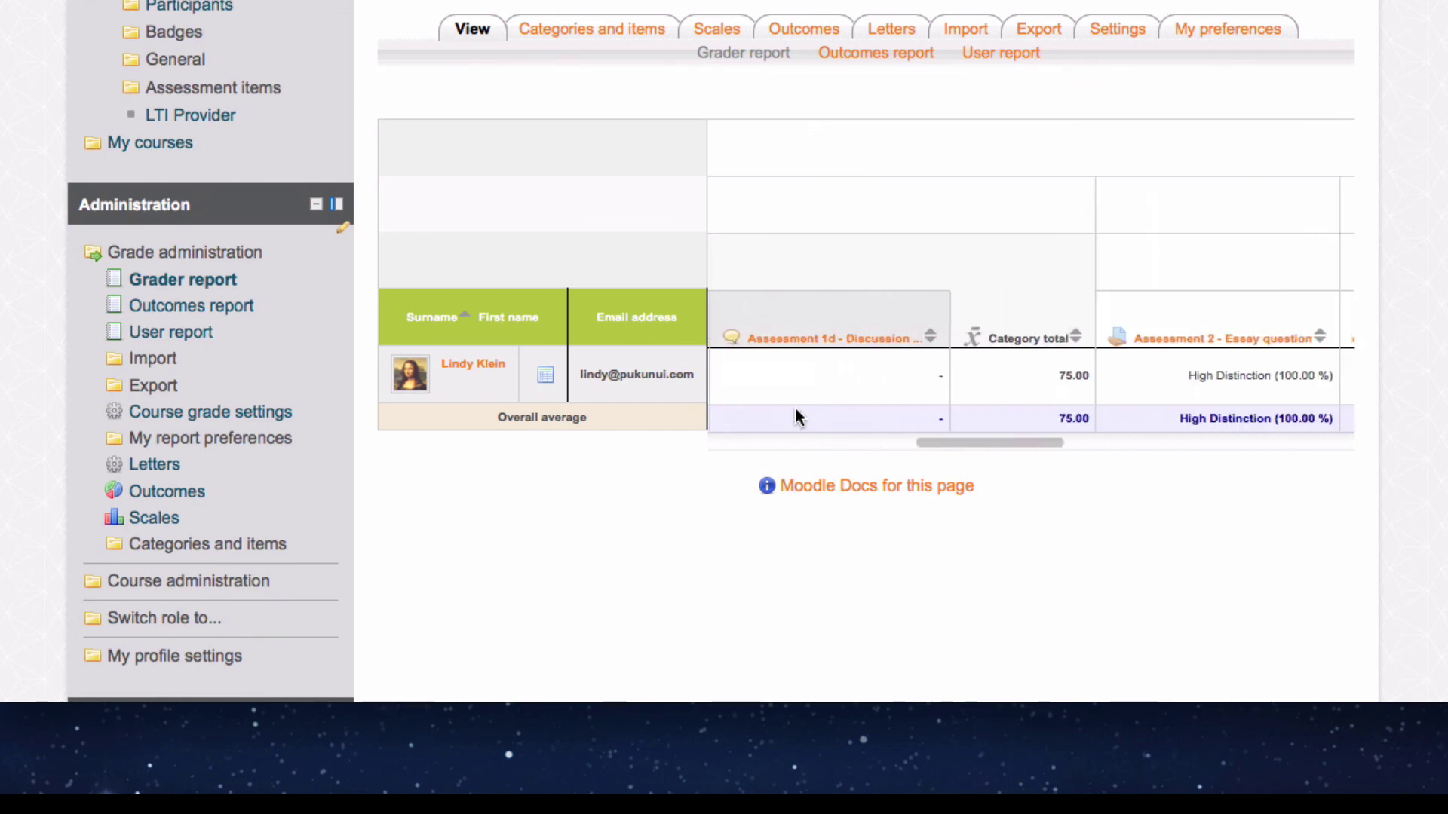
pyautogui.hscroll(5, 795, 414)
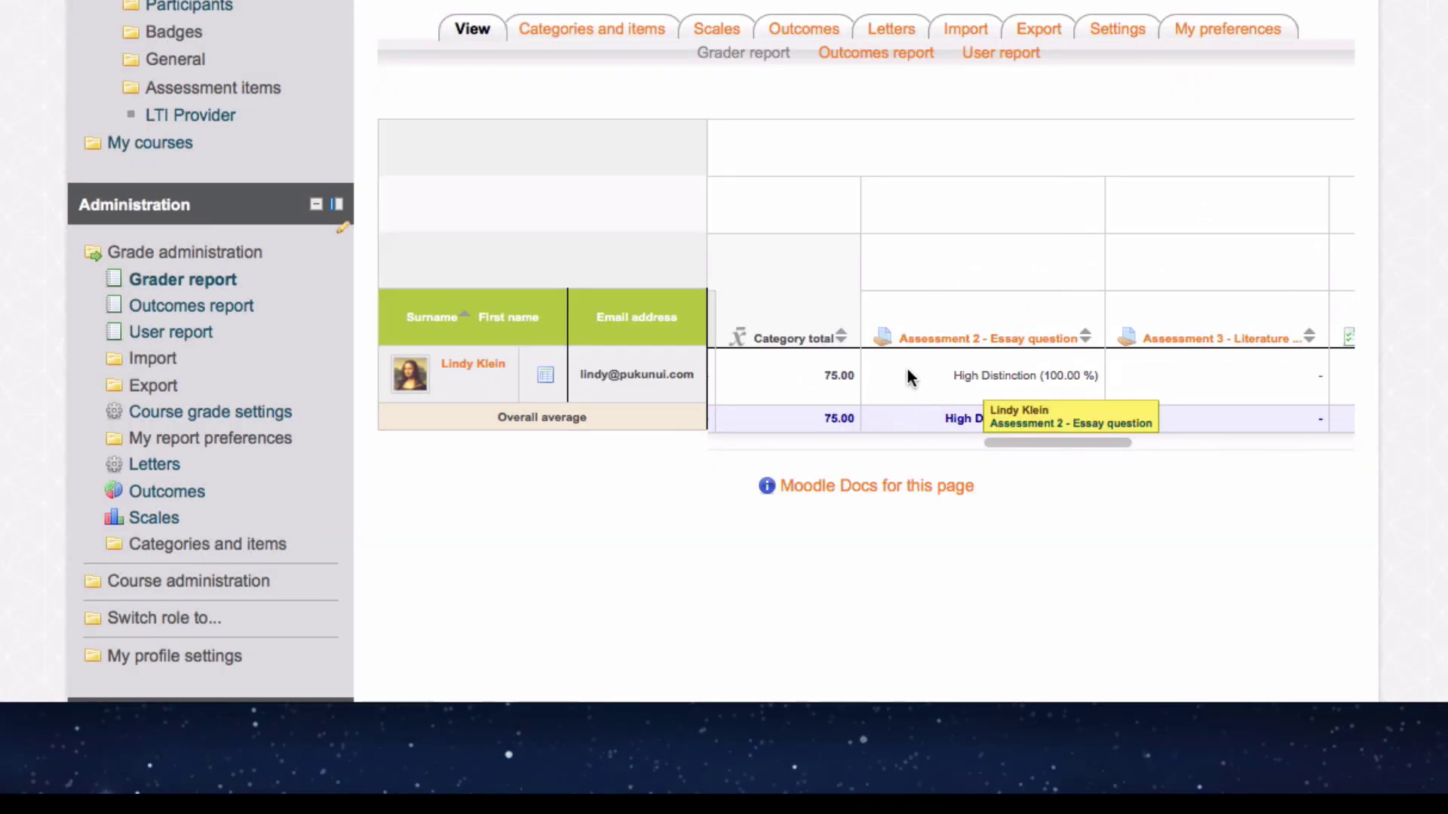
pyautogui.hscroll(10, 908, 369)
pyautogui.hscroll(2, 908, 369)
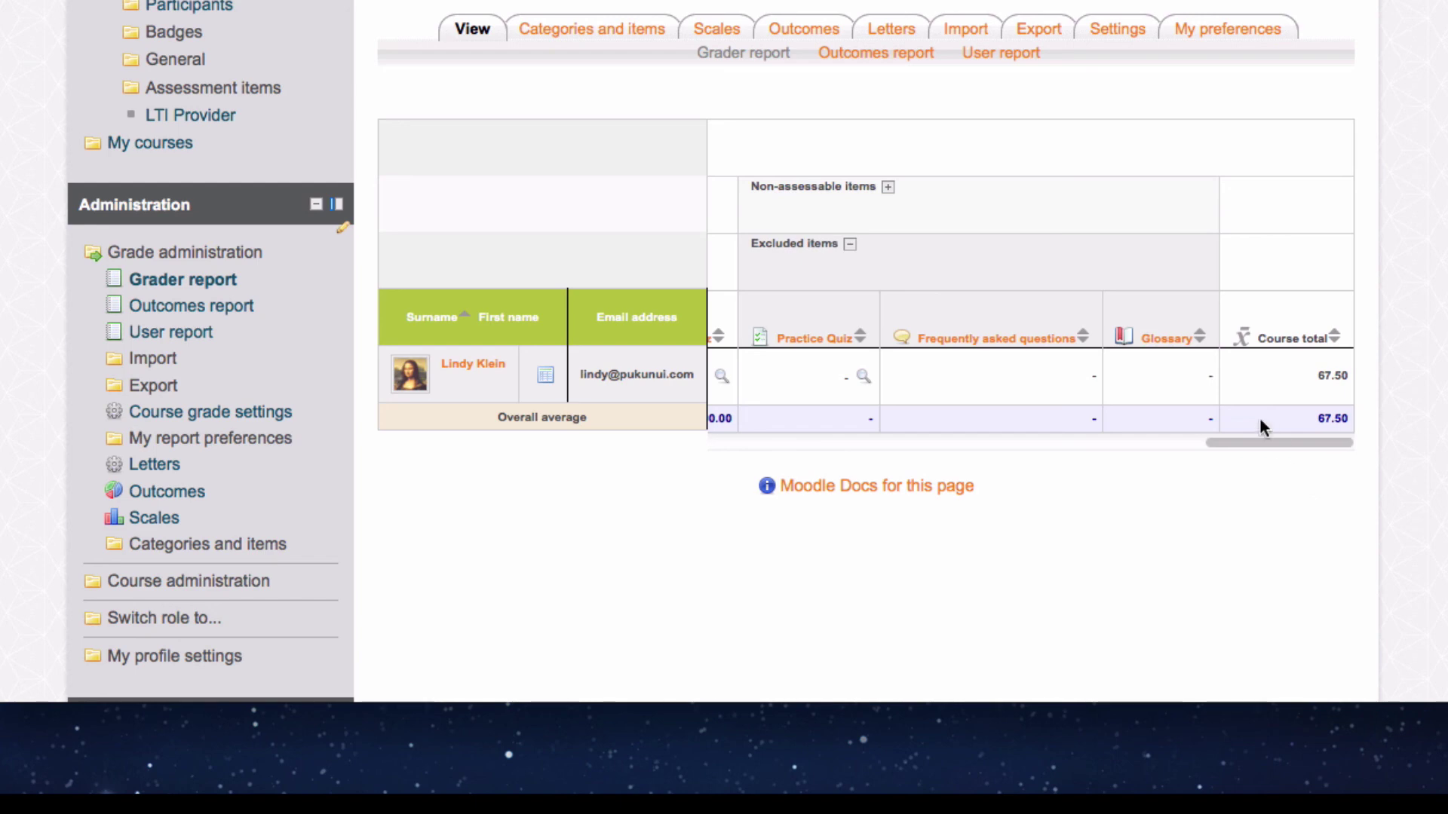
# Compare the Assessment 3 - Literature and Assessment 4 Quiz grades with the course total in the grader report
pyautogui.hscroll(-1, 1260, 420)
pyautogui.hscroll(-5, 975, 401)
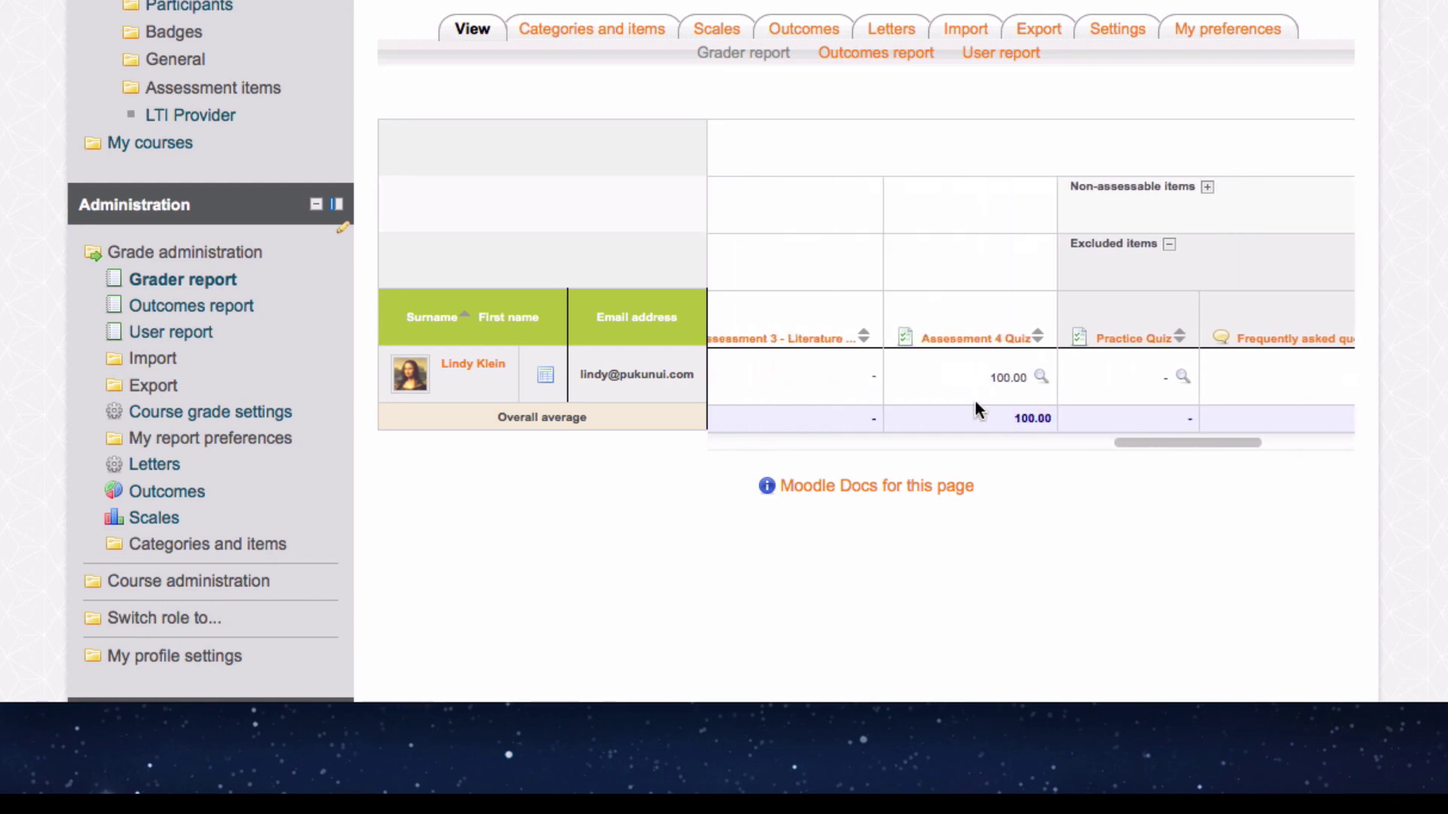
pyautogui.hscroll(-3, 1021, 418)
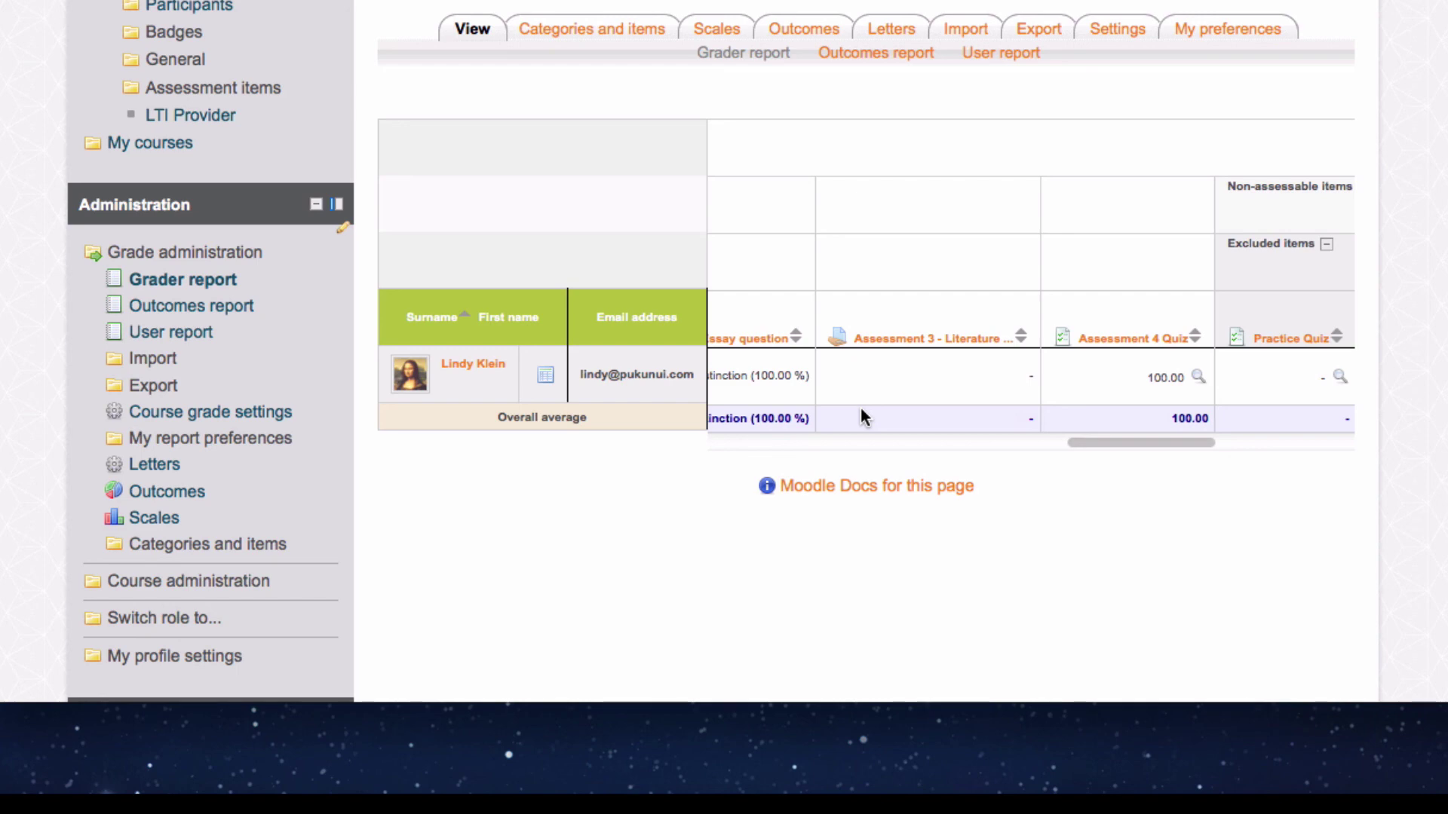
pyautogui.hscroll(5, 861, 405)
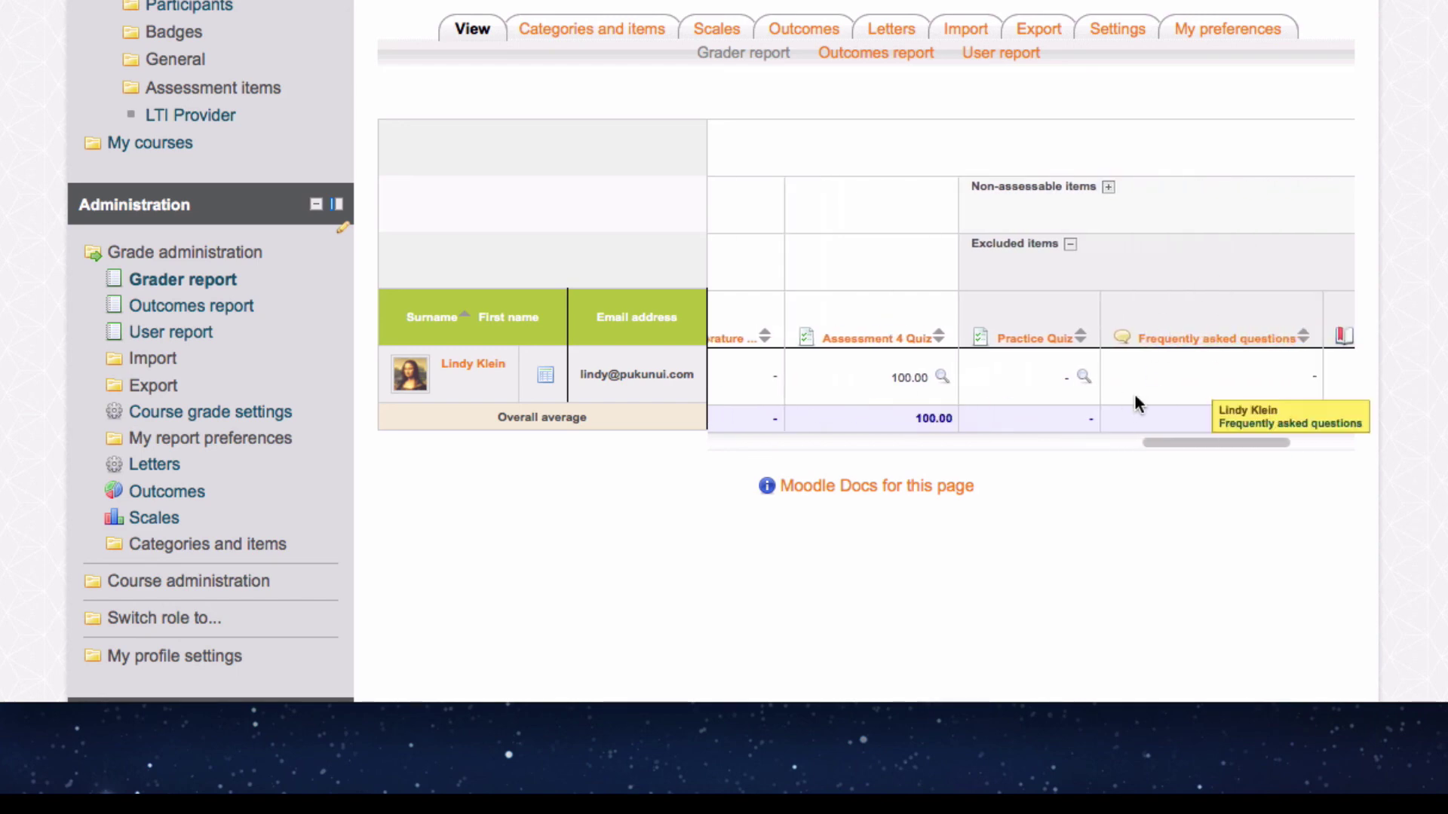
pyautogui.hscroll(5, 1136, 400)
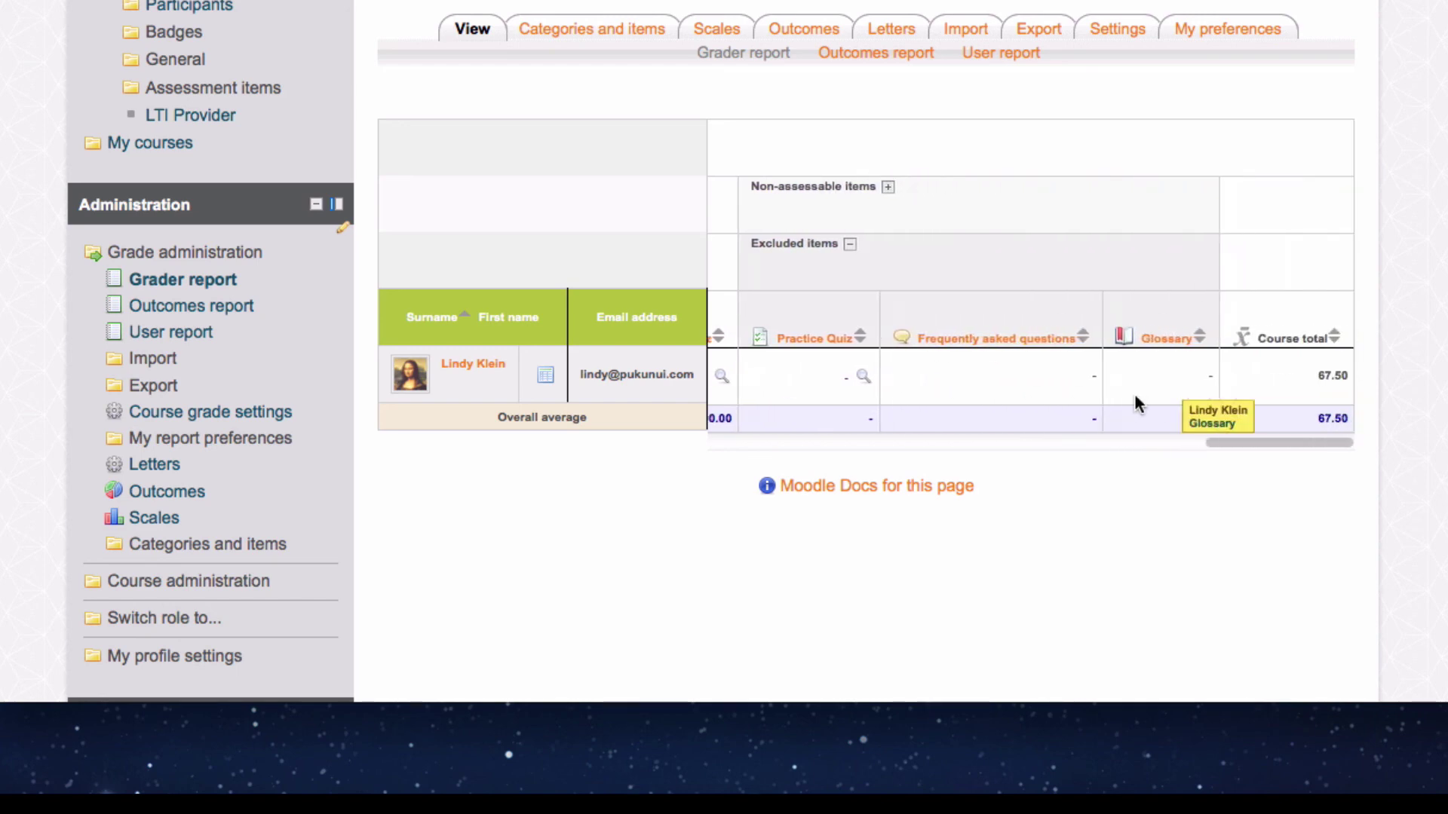